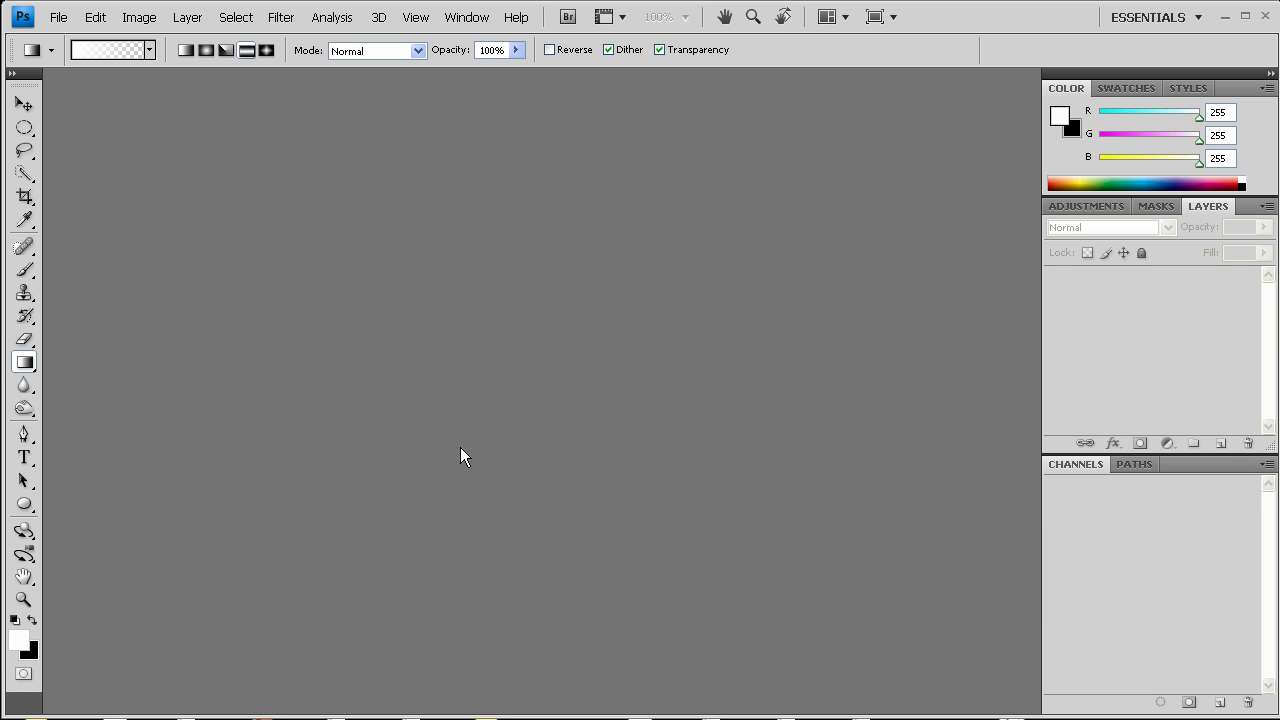
# Step: Start a new document named 'logo', 300 by 300 pixels, with a transparent background
pyautogui.hotkey('ctrl', 'n')
pyautogui.press('Tab')
pyautogui.press('Tab')
pyautogui.hotkey('shift', 'Tab')
pyautogui.hotkey('shift', 'Tab')
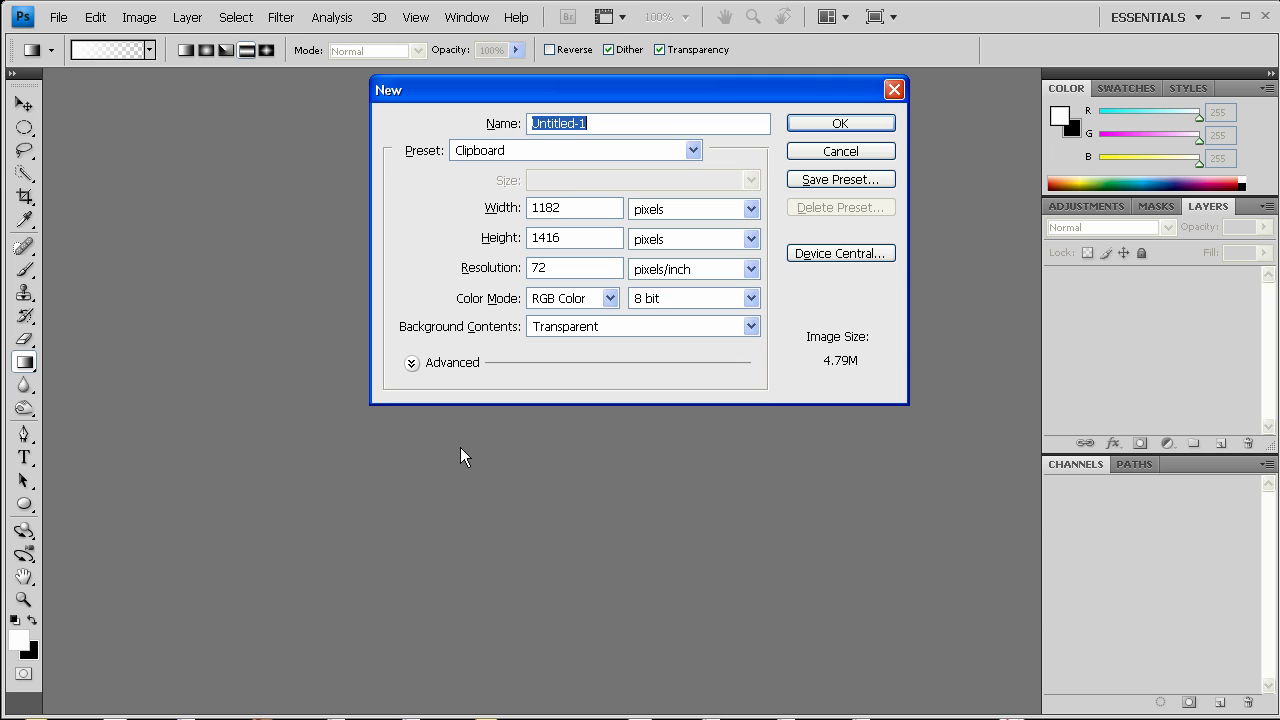
pyautogui.write('logo')
pyautogui.press('Tab')
pyautogui.press('Tab')
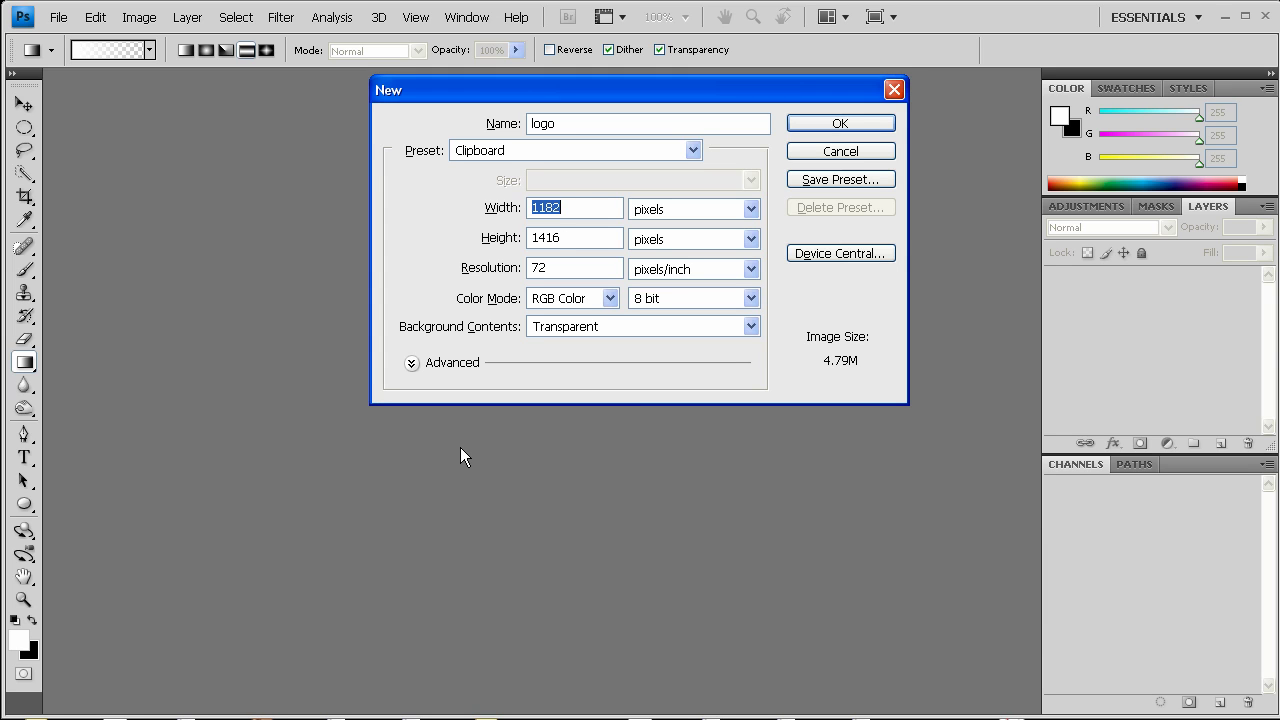
pyautogui.write('300')
pyautogui.press('Tab')
pyautogui.press('Tab')
pyautogui.write('300')
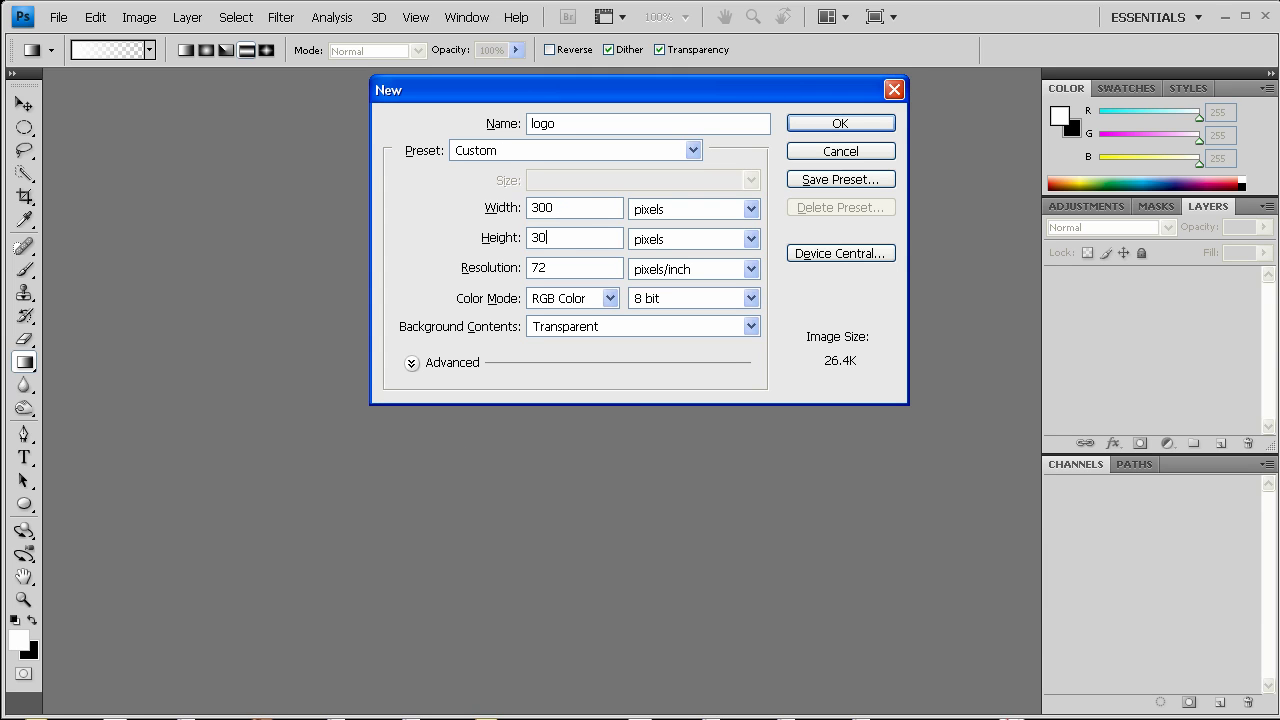
pyautogui.press('Return')
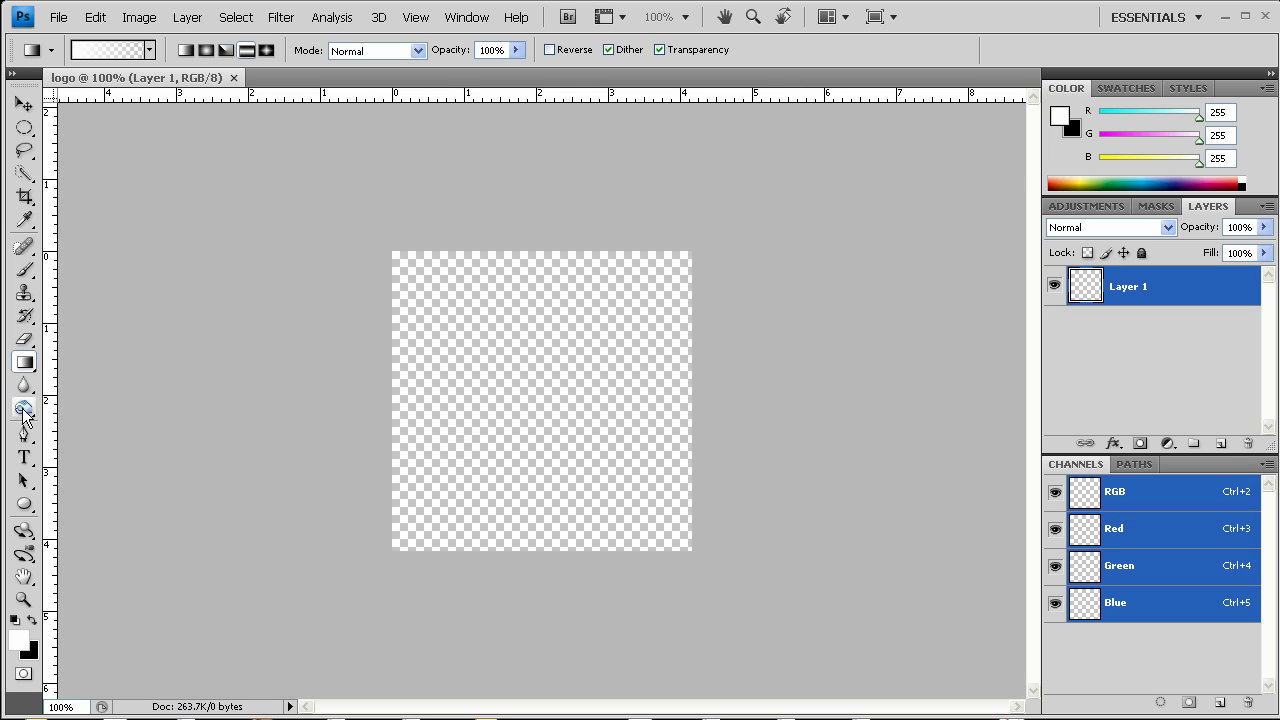
# Step: Fill Layer 1 white with the Paint Bucket and add a new empty layer
pyautogui.rightClick(24, 362)
pyautogui.click(94, 391)
pyautogui.click(492, 401)
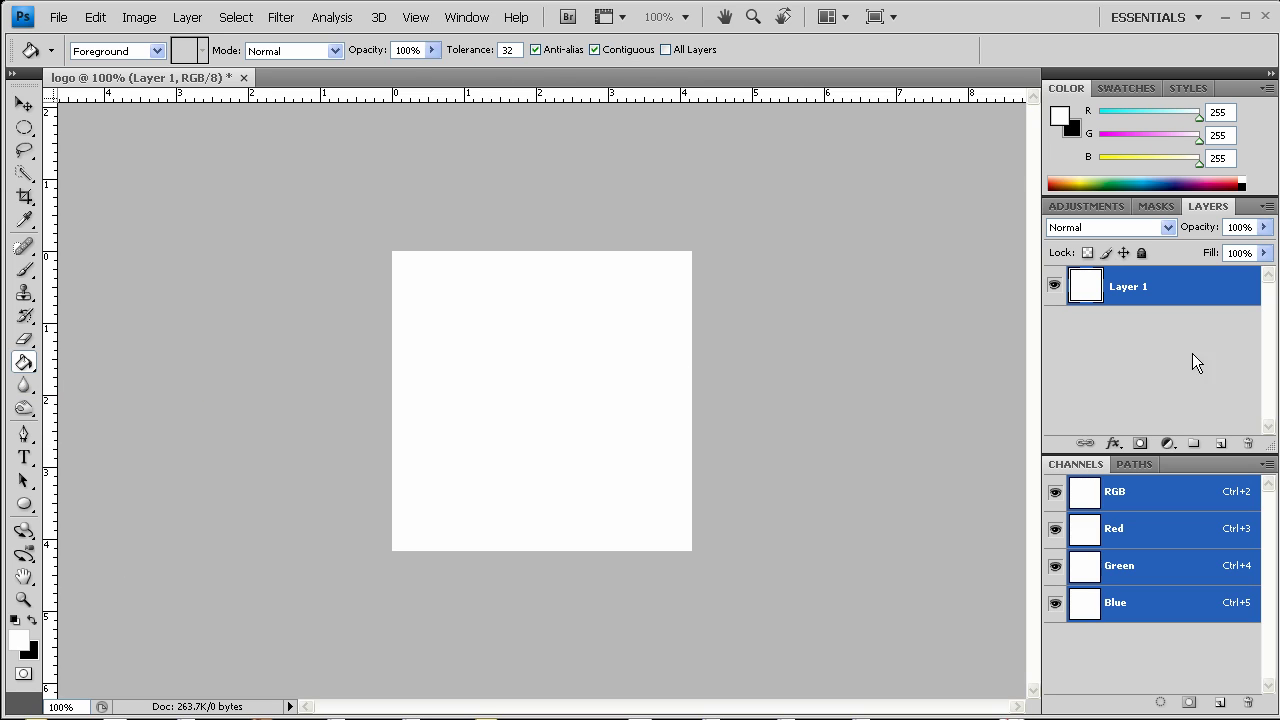
pyautogui.click(1221, 443)
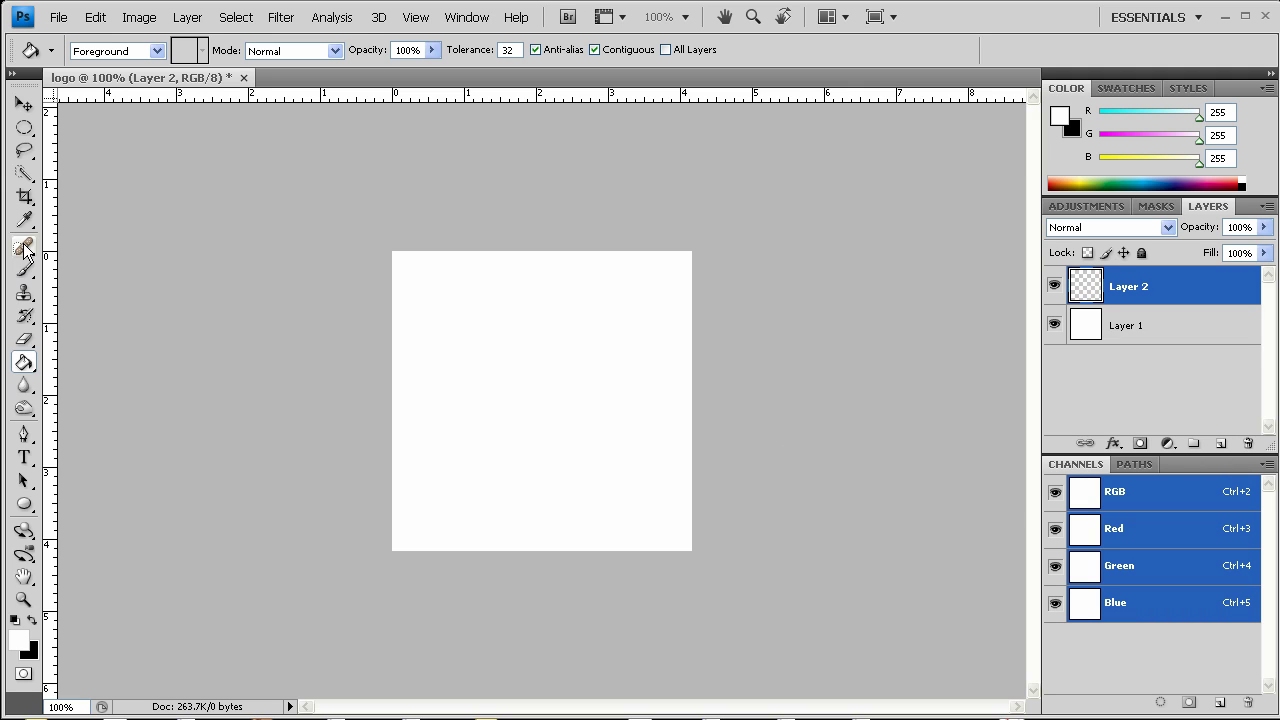
# Step: Draw a blue (40, 119, 216) rounded square, 25 px radius, nearly filling the canvas
pyautogui.click(24, 504)
pyautogui.click(133, 521)
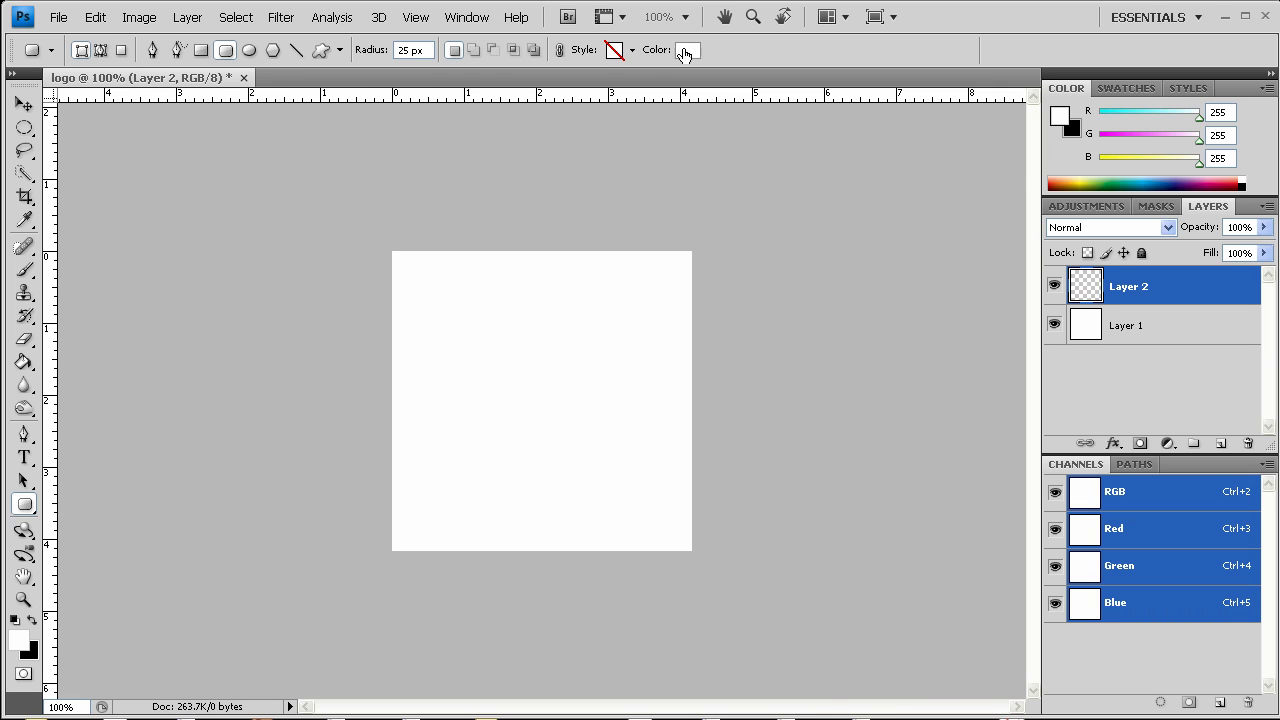
pyautogui.click(687, 50)
pyautogui.moveTo(792, 690); pyautogui.dragTo(798, 677)
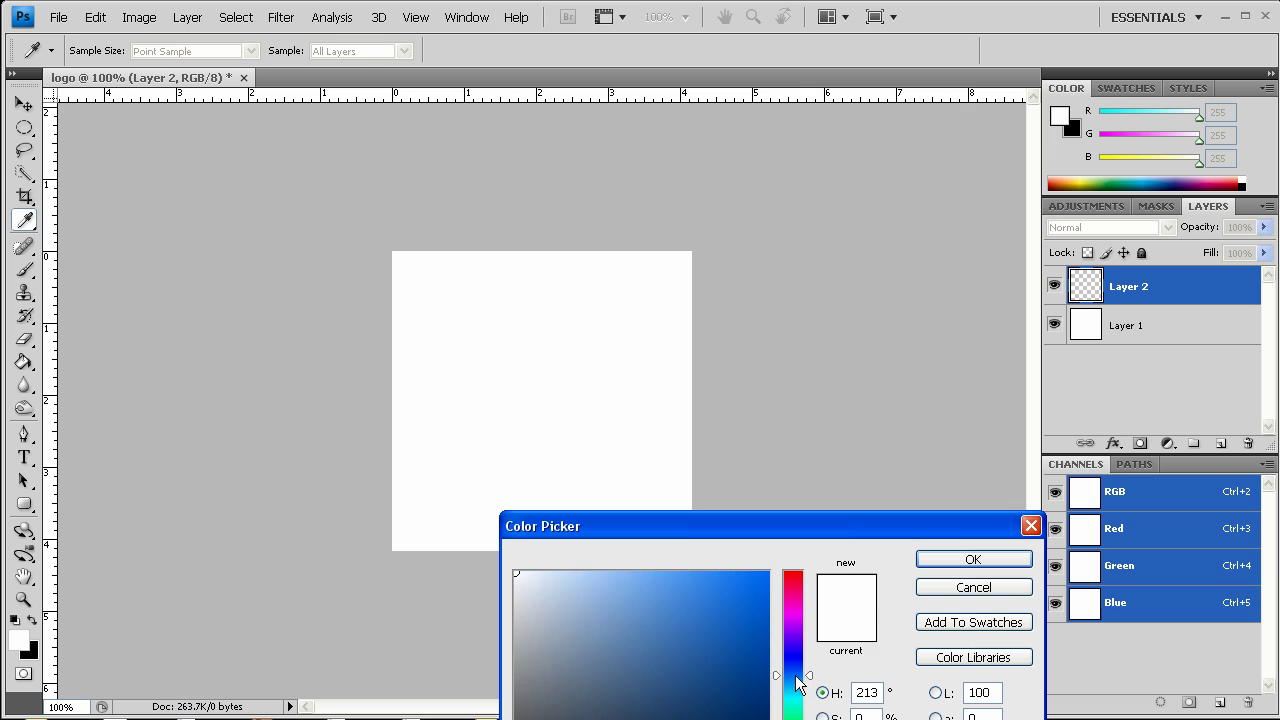
pyautogui.moveTo(689, 629); pyautogui.dragTo(722, 607)
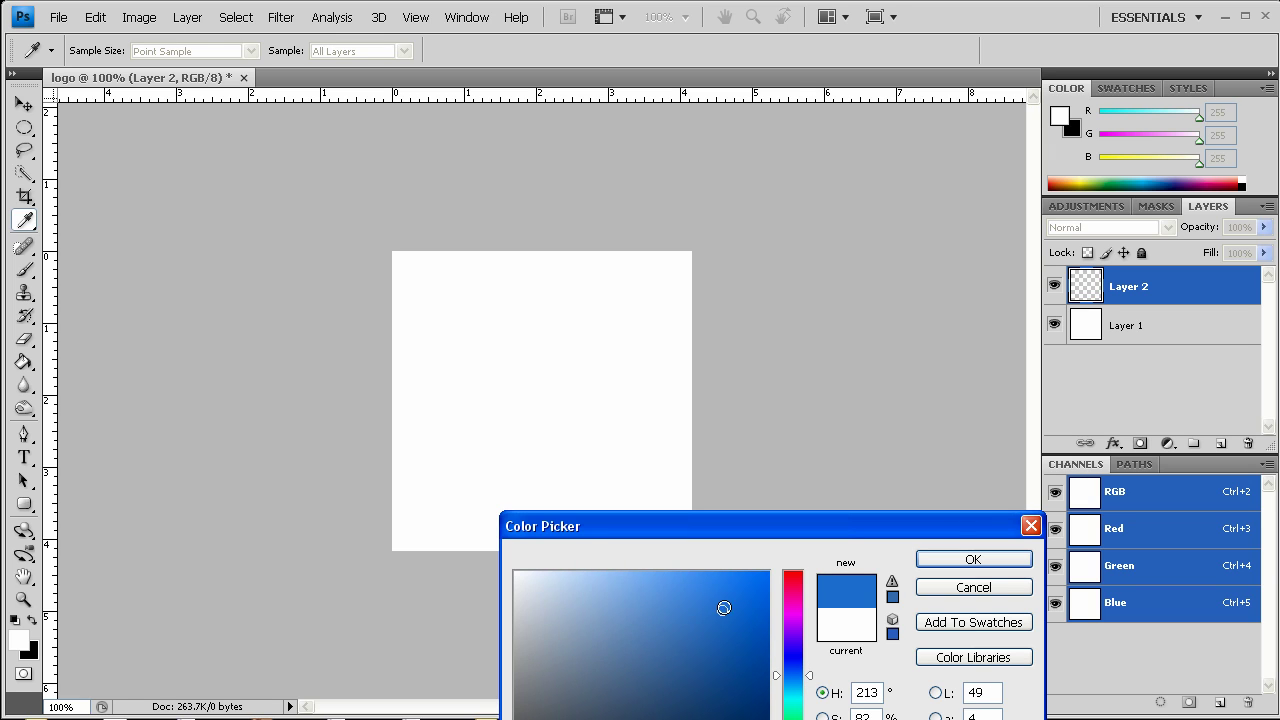
pyautogui.click(940, 561)
pyautogui.moveTo(401, 262); pyautogui.dragTo(681, 561)
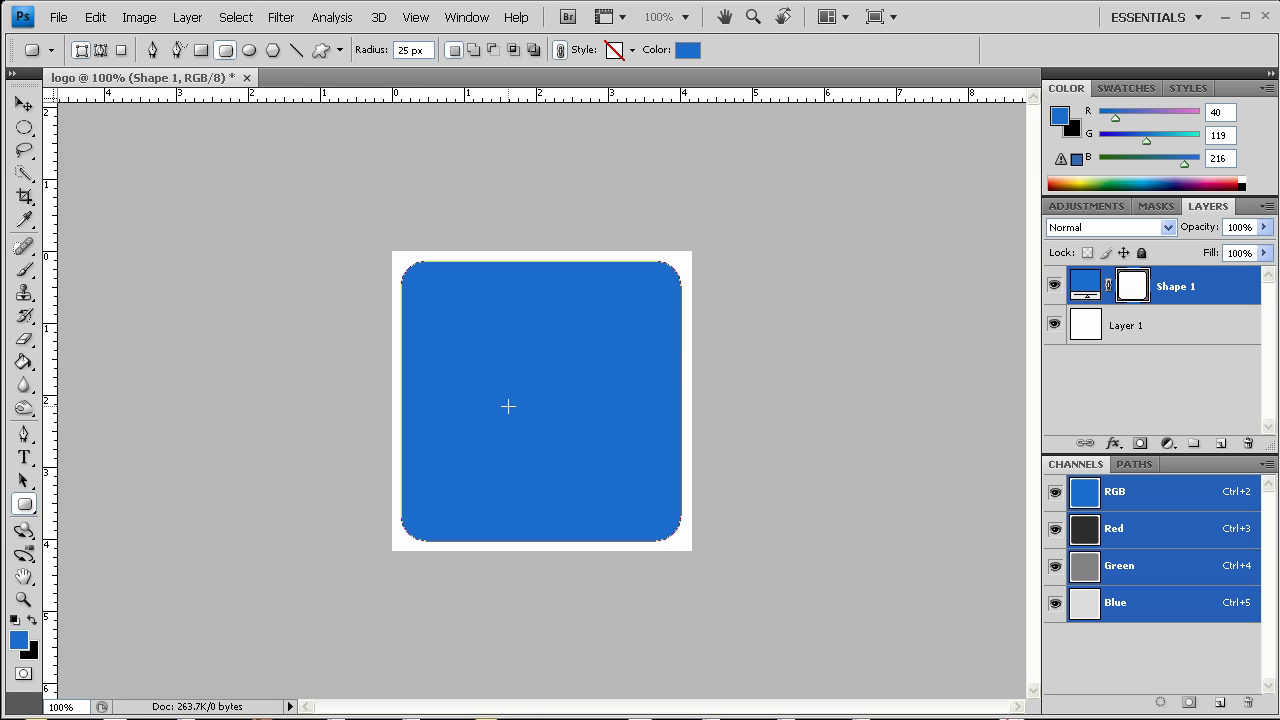
# Step: Give Shape 1 a 1 px dark-blue Stroke positioned Inside
pyautogui.doubleClick(1228, 297)
pyautogui.click(798, 571)
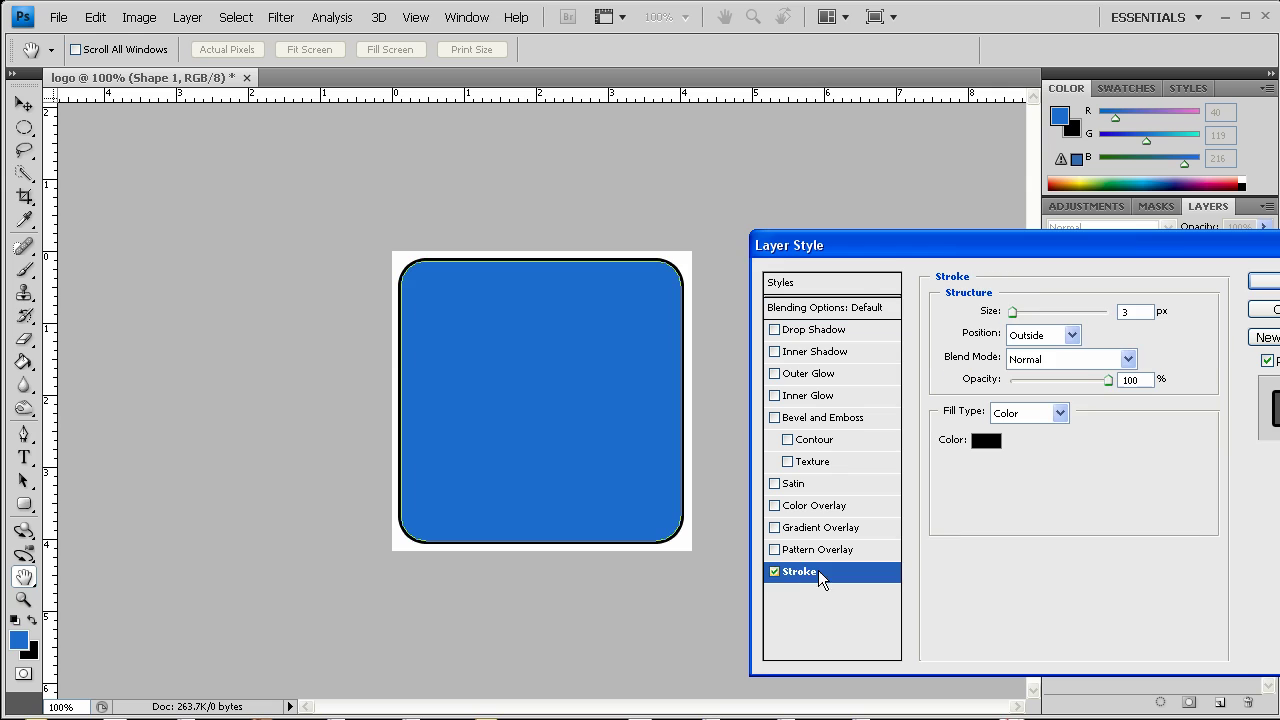
pyautogui.click(623, 377)
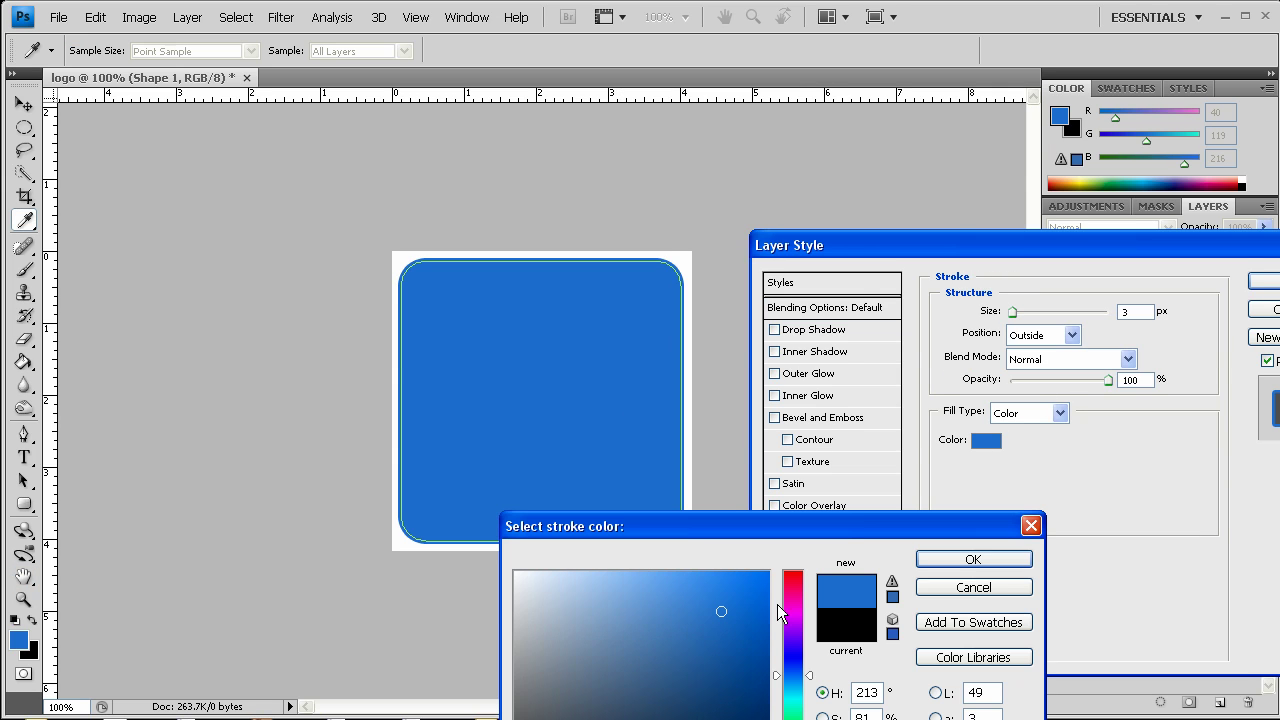
pyautogui.click(737, 623)
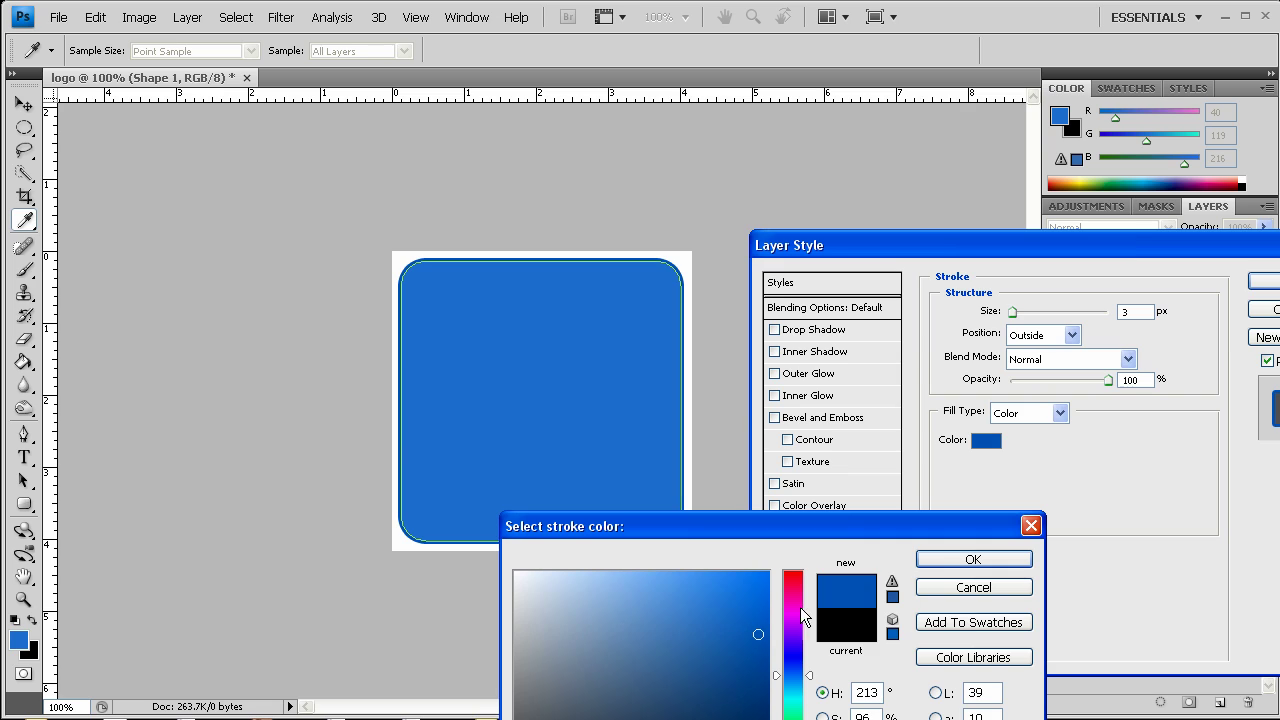
pyautogui.click(962, 558)
pyautogui.click(1060, 336)
pyautogui.click(1046, 369)
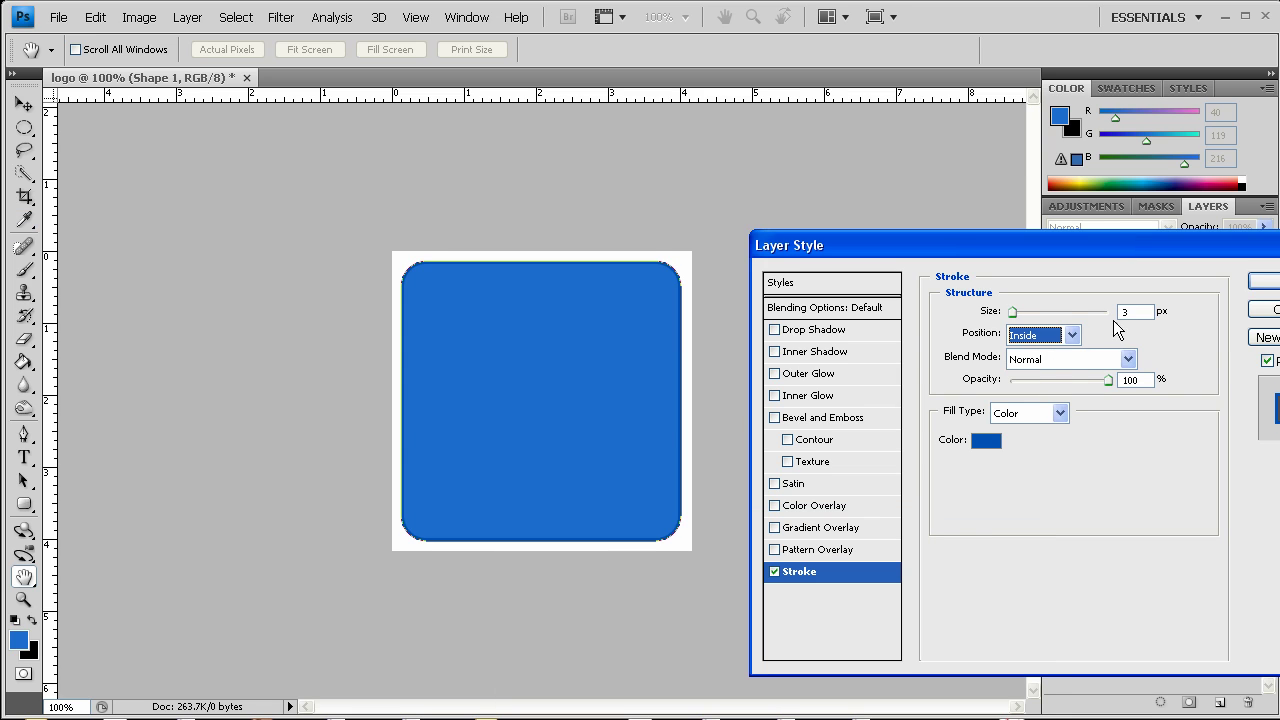
pyautogui.doubleClick(1126, 311)
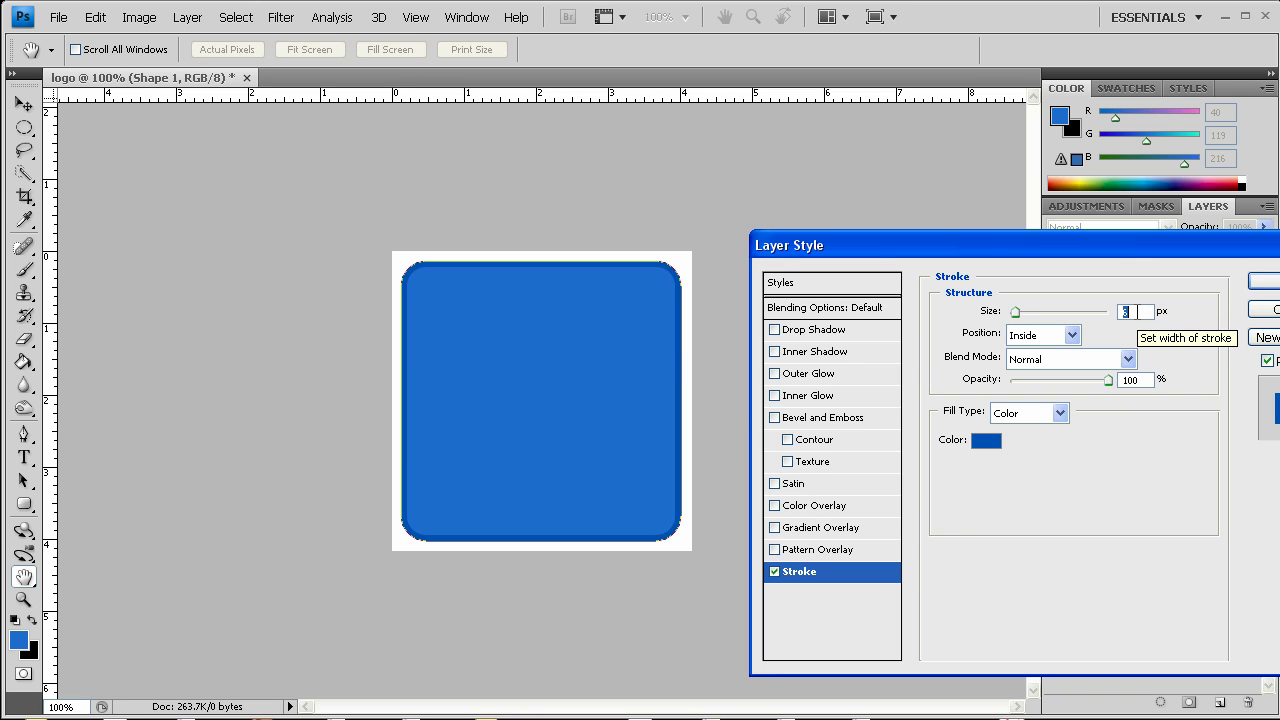
pyautogui.write('1')
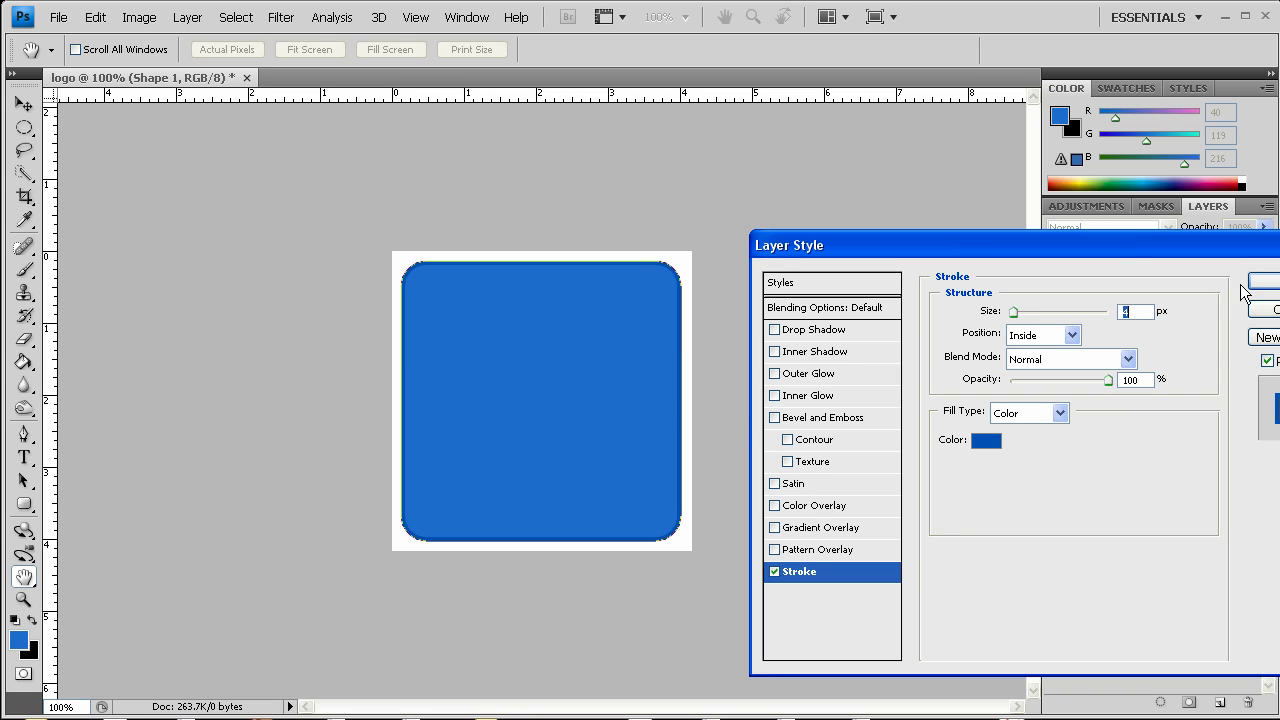
pyautogui.click(1262, 282)
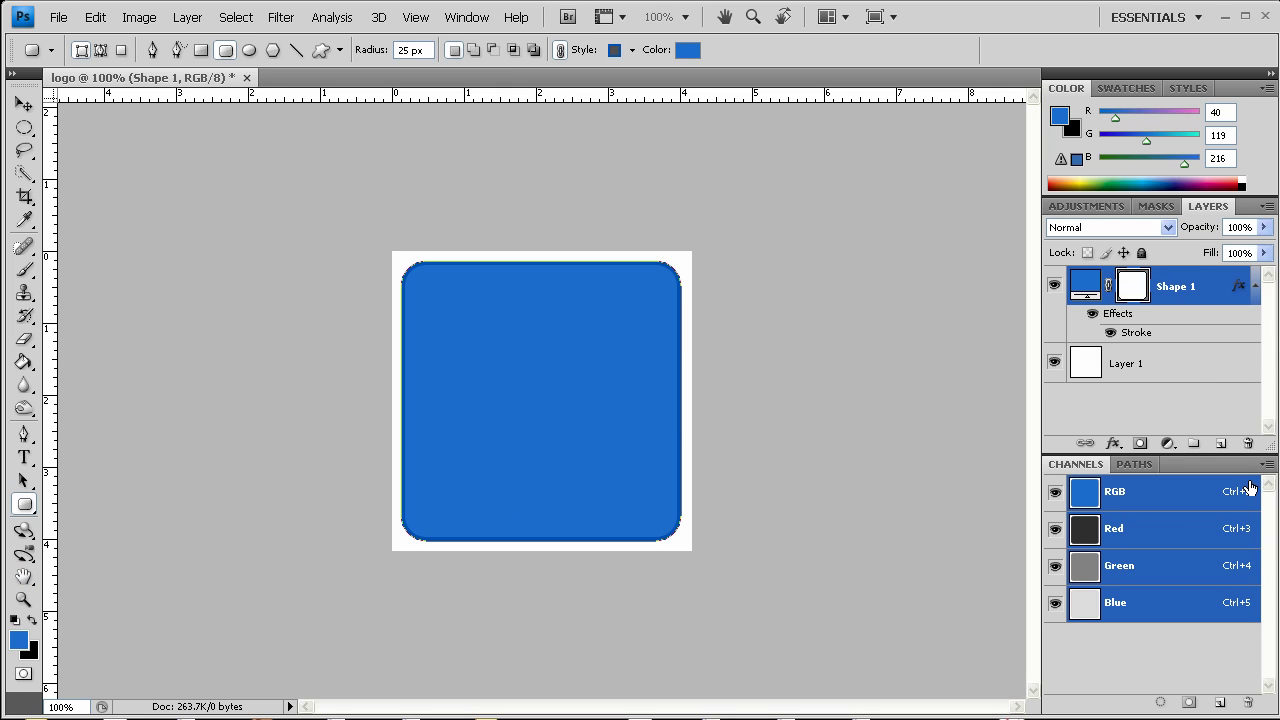
# Step: Type the PFL lettering beside the blue square and set it to 72 pt
pyautogui.click(24, 457)
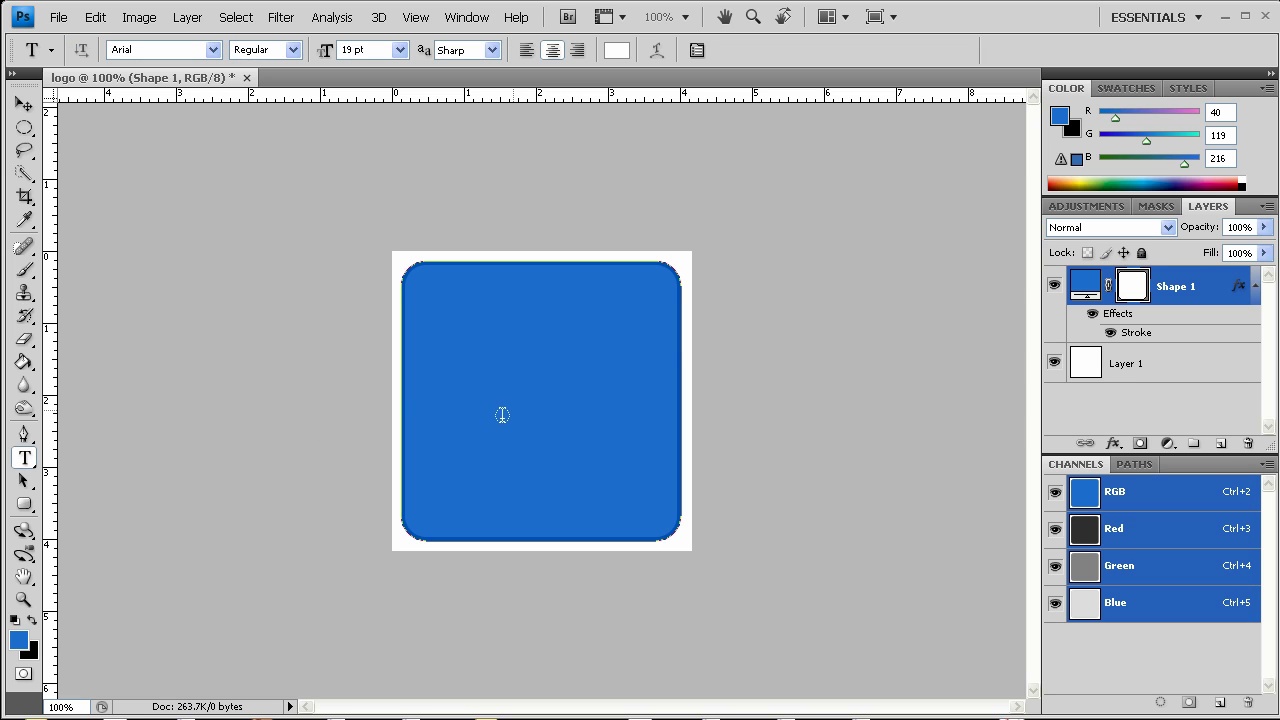
pyautogui.click(583, 457)
pyautogui.click(754, 391)
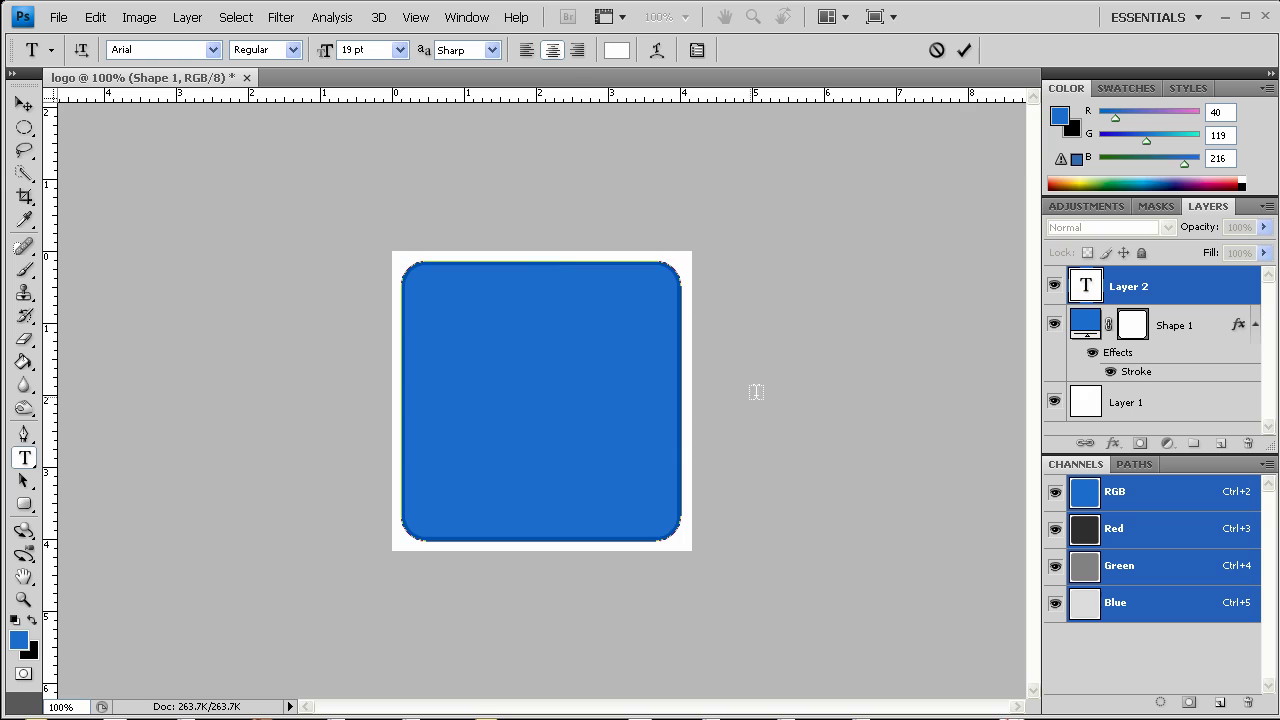
pyautogui.click(765, 373)
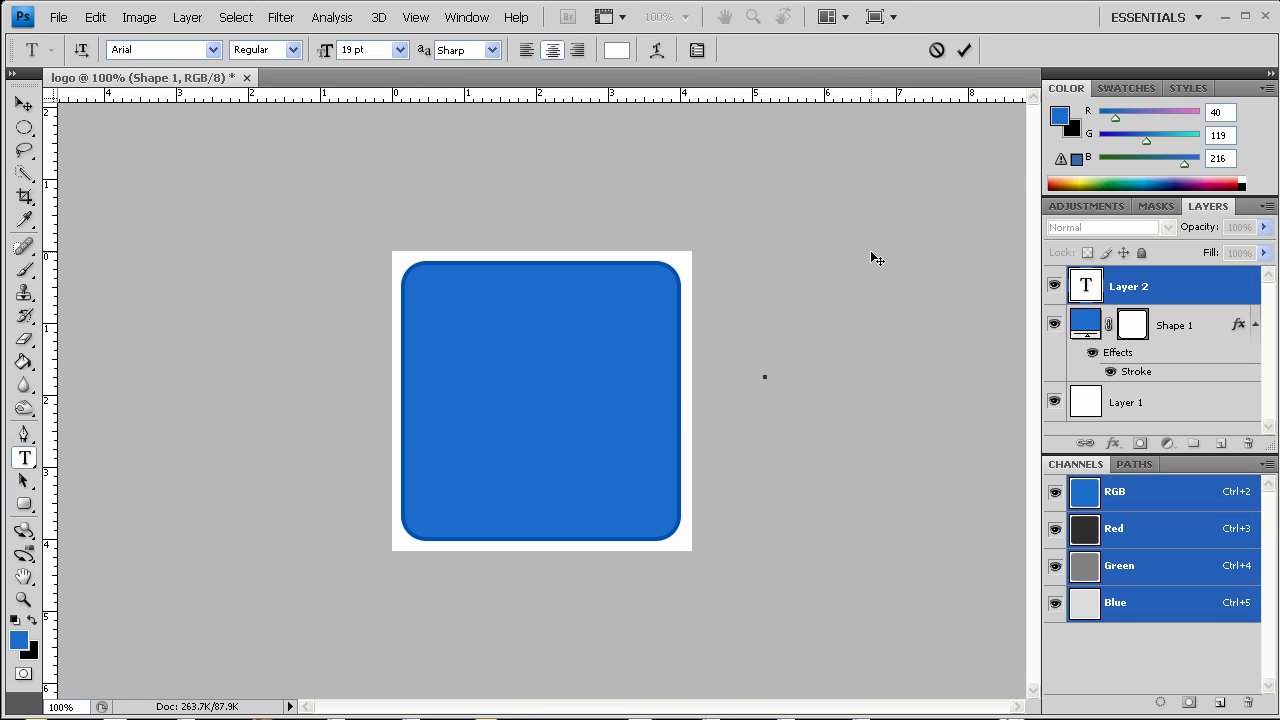
pyautogui.write('PSD')
pyautogui.hotkey('ctrl', 'a')
pyautogui.click(401, 50)
pyautogui.click(372, 318)
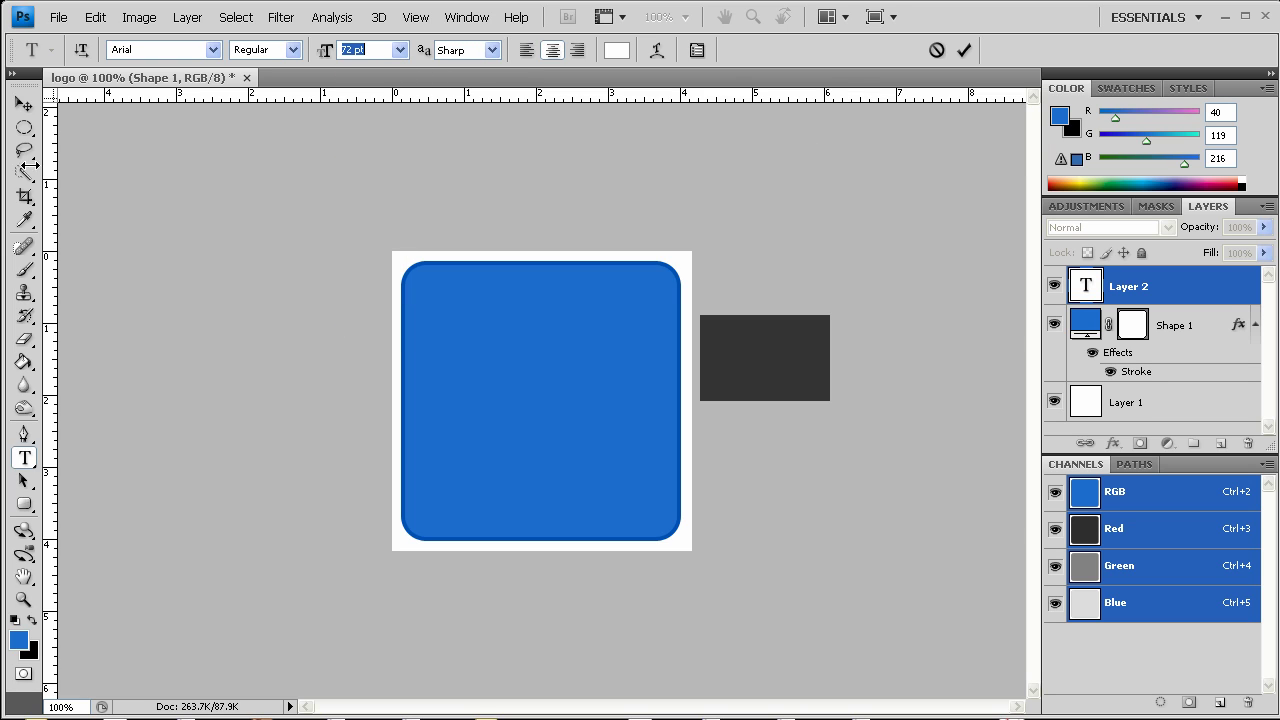
# Step: Move the PFL text onto the blue square and enlarge it to about 192%
pyautogui.click(25, 108)
pyautogui.moveTo(866, 318); pyautogui.dragTo(580, 286)
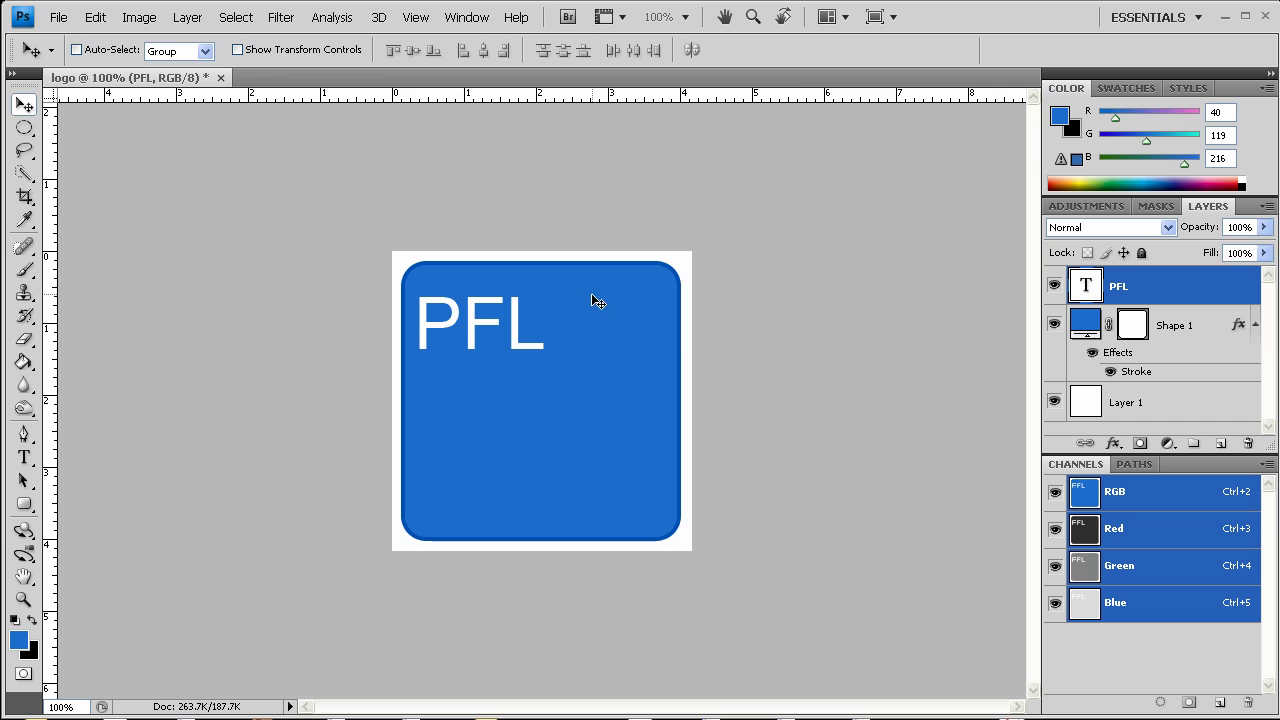
pyautogui.hotkey('ctrl', 't')
pyautogui.moveTo(545, 372); pyautogui.dragTo(677, 434)
pyautogui.press('Return')
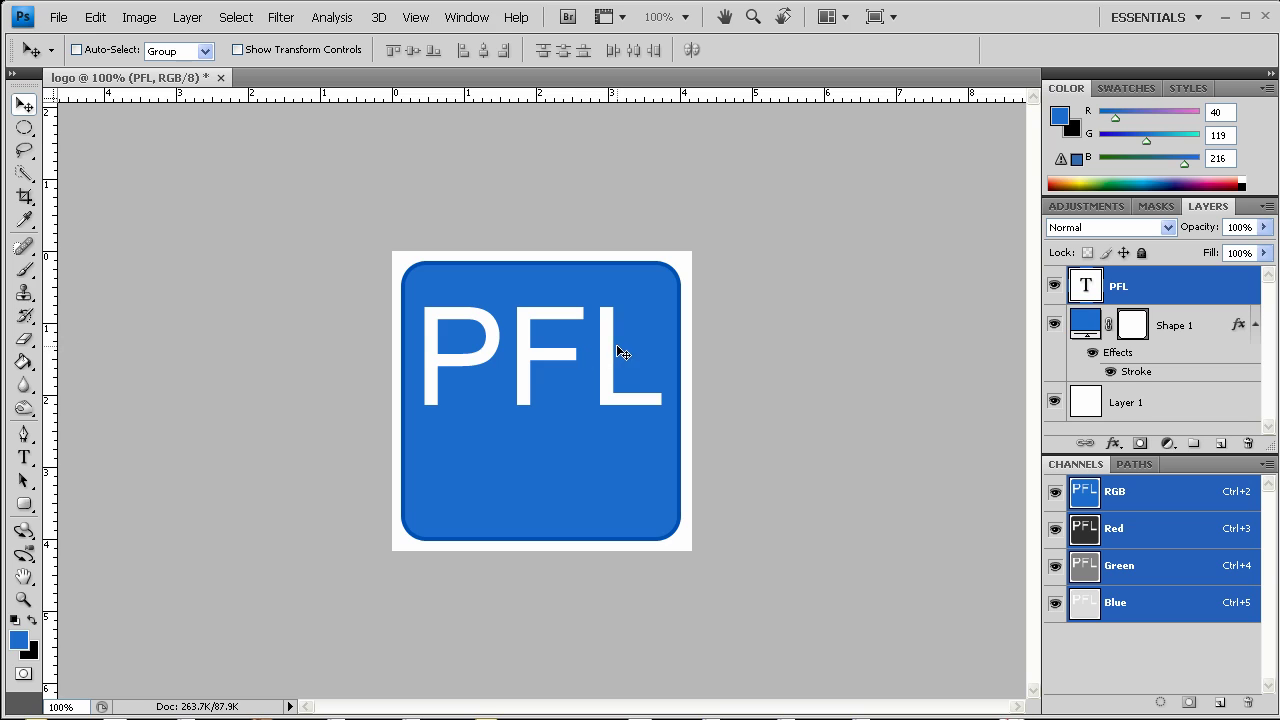
pyautogui.moveTo(616, 344); pyautogui.dragTo(610, 396)
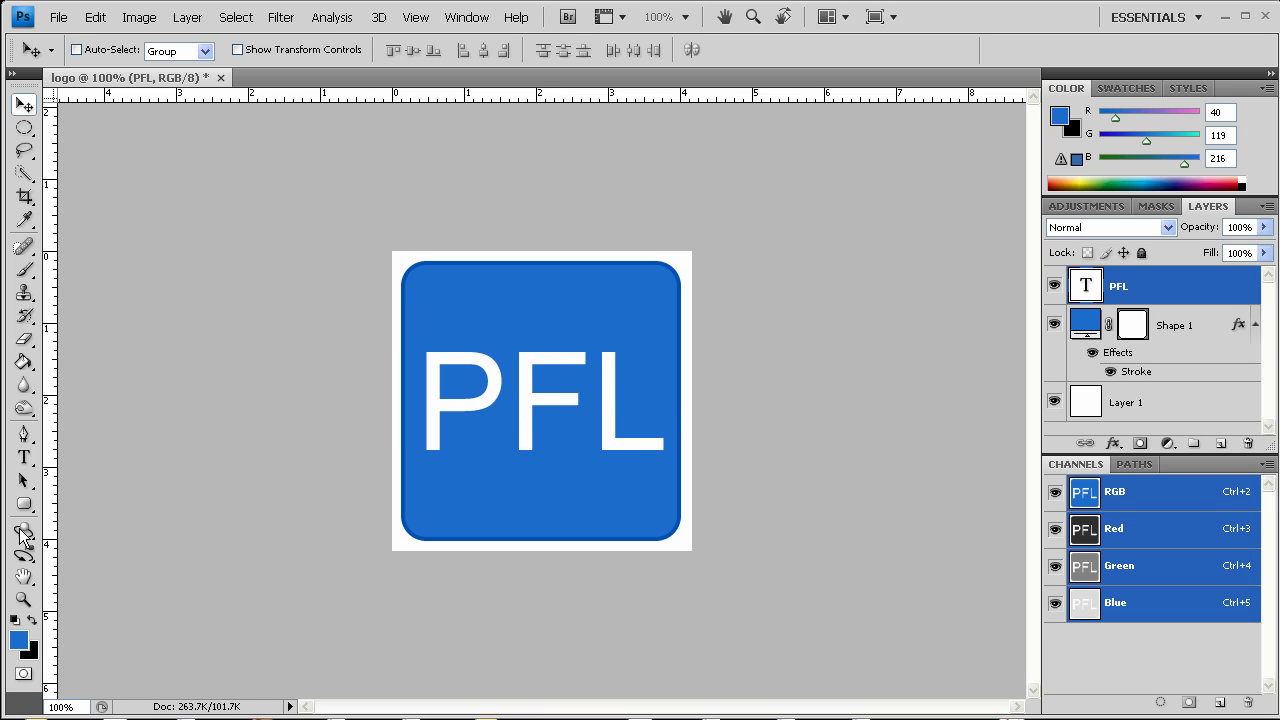
# Step: Recolour all PFL letters dark navy, sampled from the border and darkened, then commit
pyautogui.click(24, 457)
pyautogui.click(577, 415)
pyautogui.hotkey('ctrl', 'a')
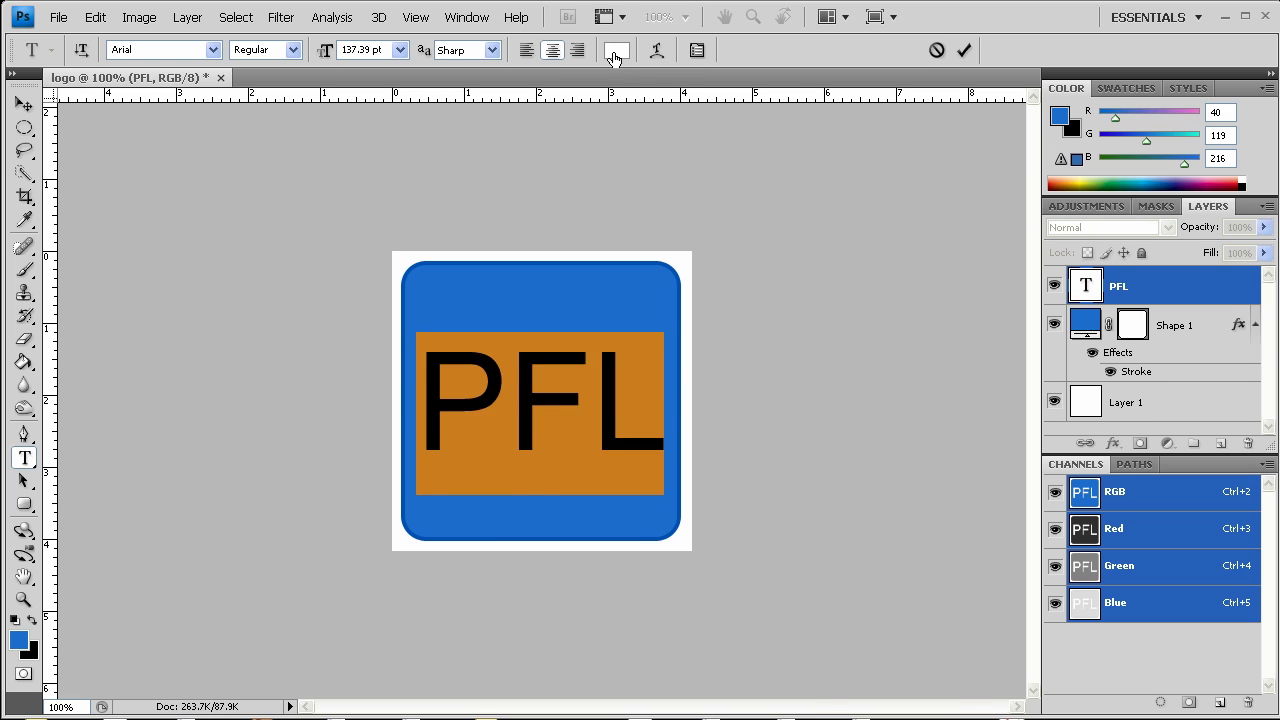
pyautogui.click(616, 50)
pyautogui.click(682, 297)
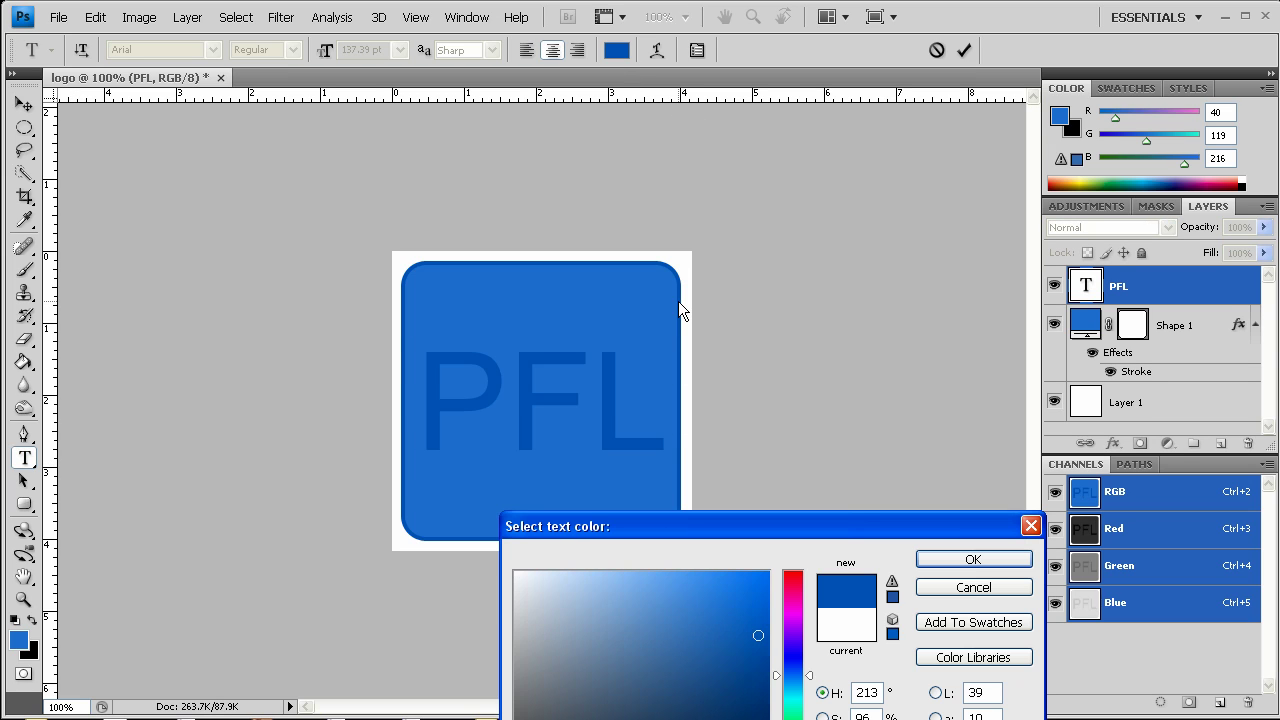
pyautogui.moveTo(736, 644)
pyautogui.mouseDown()
pyautogui.moveTo(770, 675)
pyautogui.moveTo(731, 680)
pyautogui.moveTo(751, 709)
pyautogui.moveTo(815, 703)
pyautogui.moveTo(816, 716)
pyautogui.mouseUp()
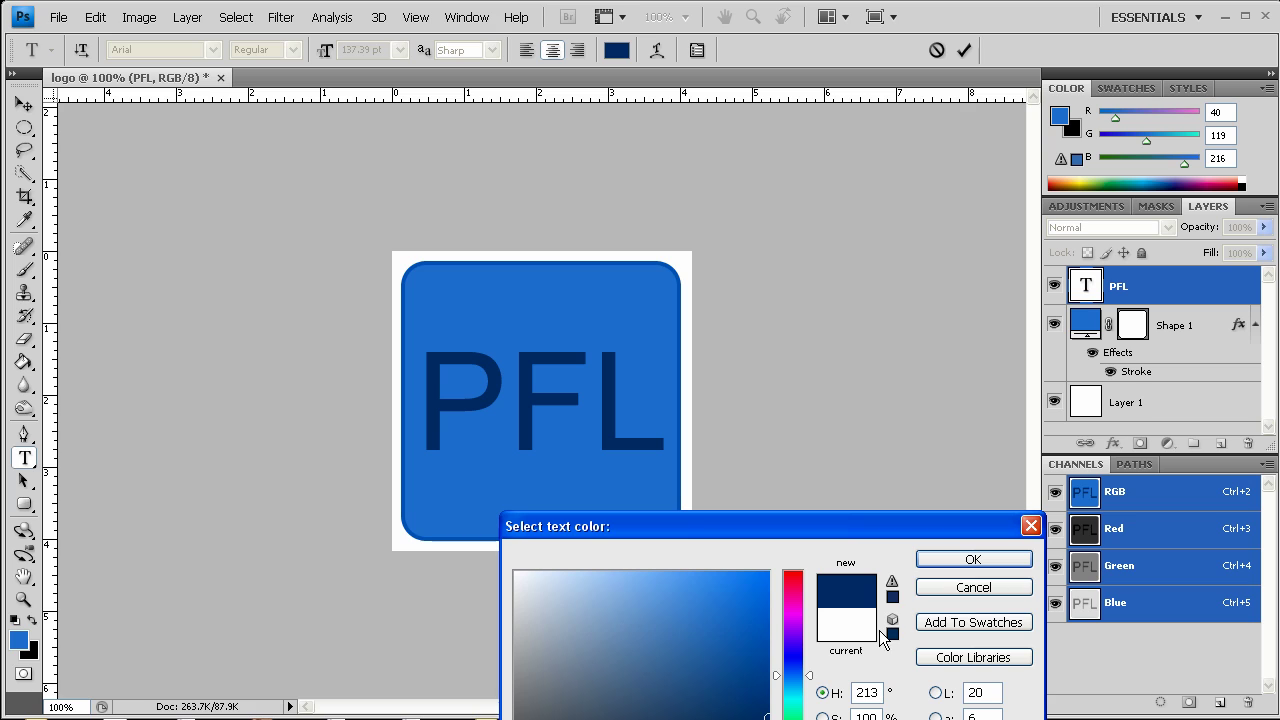
pyautogui.click(973, 560)
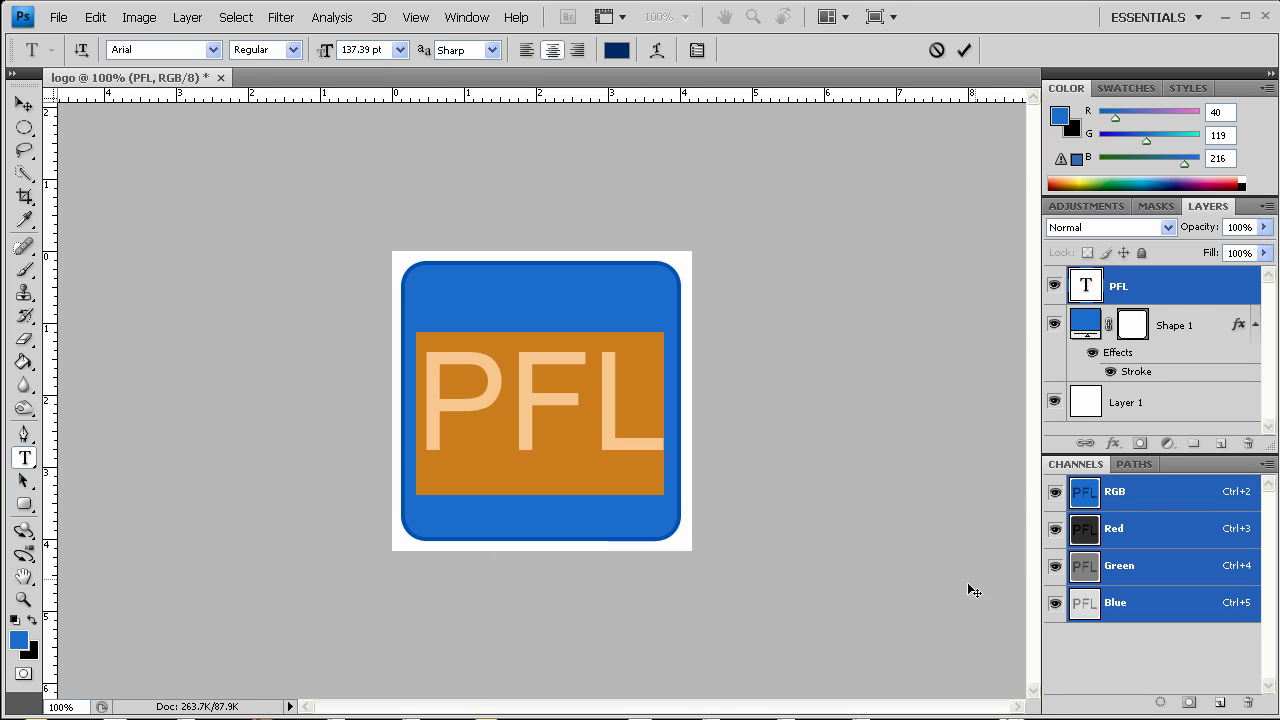
pyautogui.click(1234, 288)
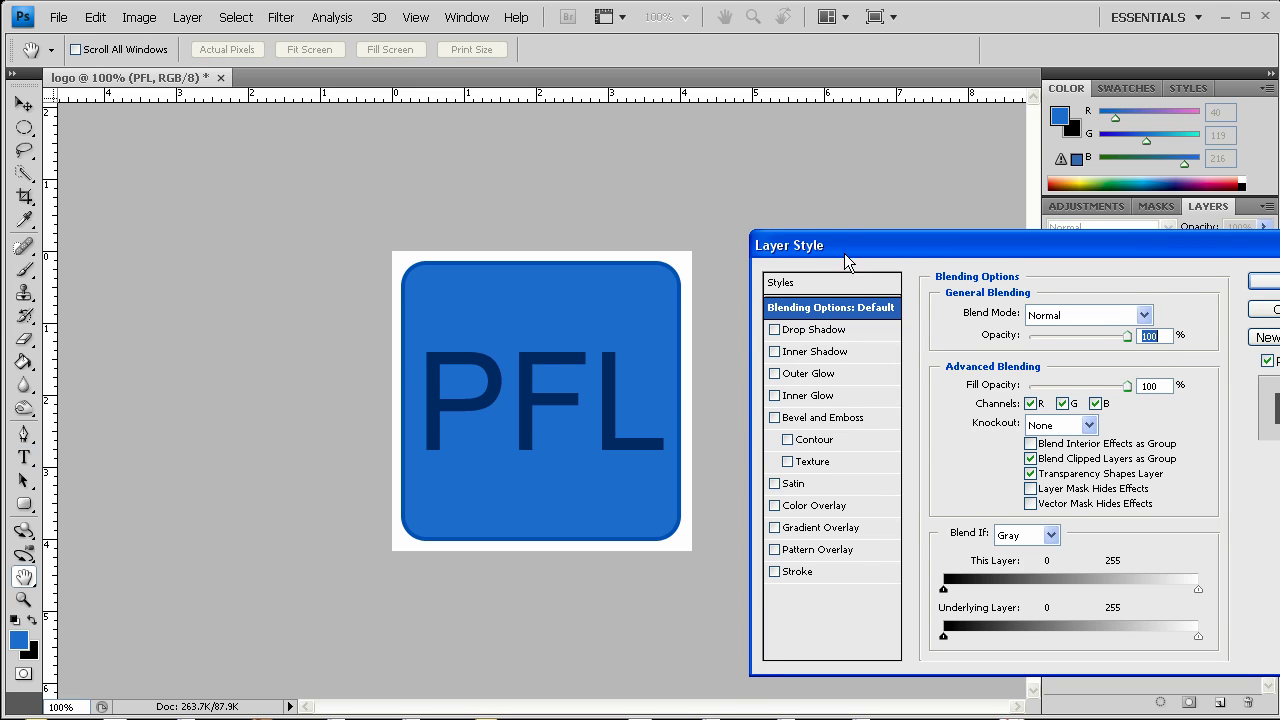
# Step: Add an Outer Bevel, Chisel Hard Bevel and Emboss of size 0 px to the PFL text
pyautogui.moveTo(848, 256); pyautogui.dragTo(745, 169)
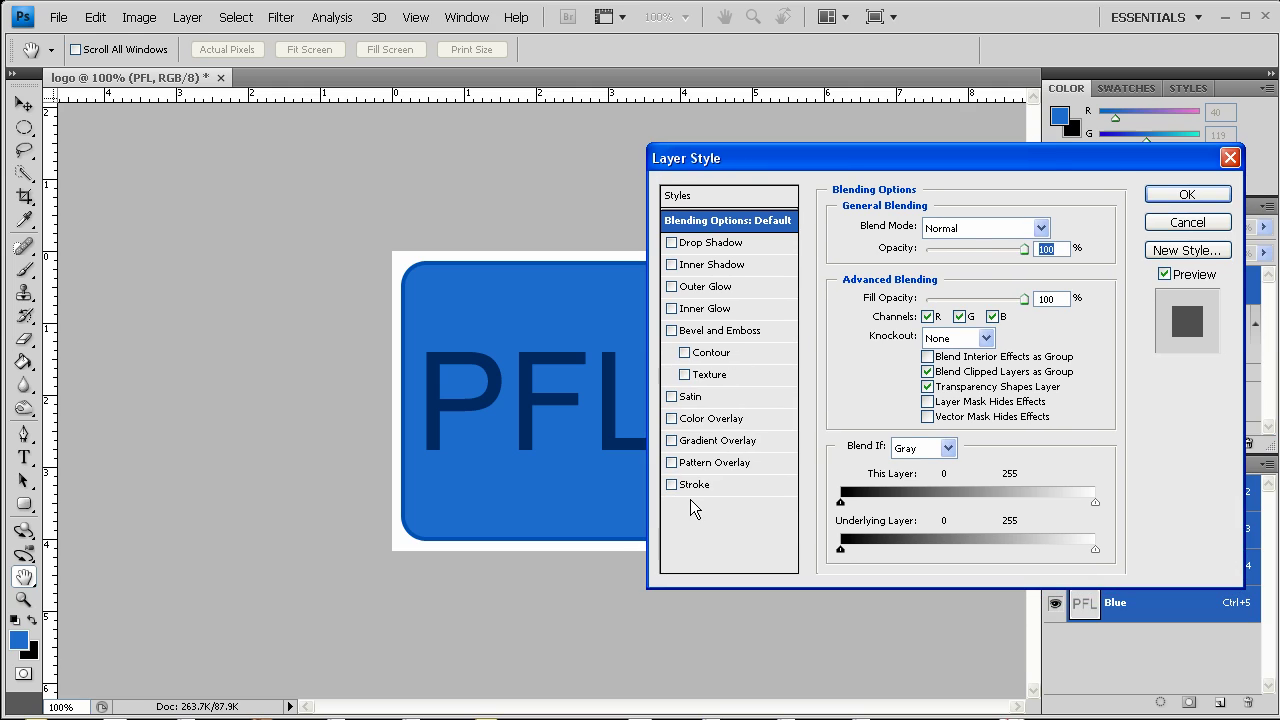
pyautogui.click(712, 333)
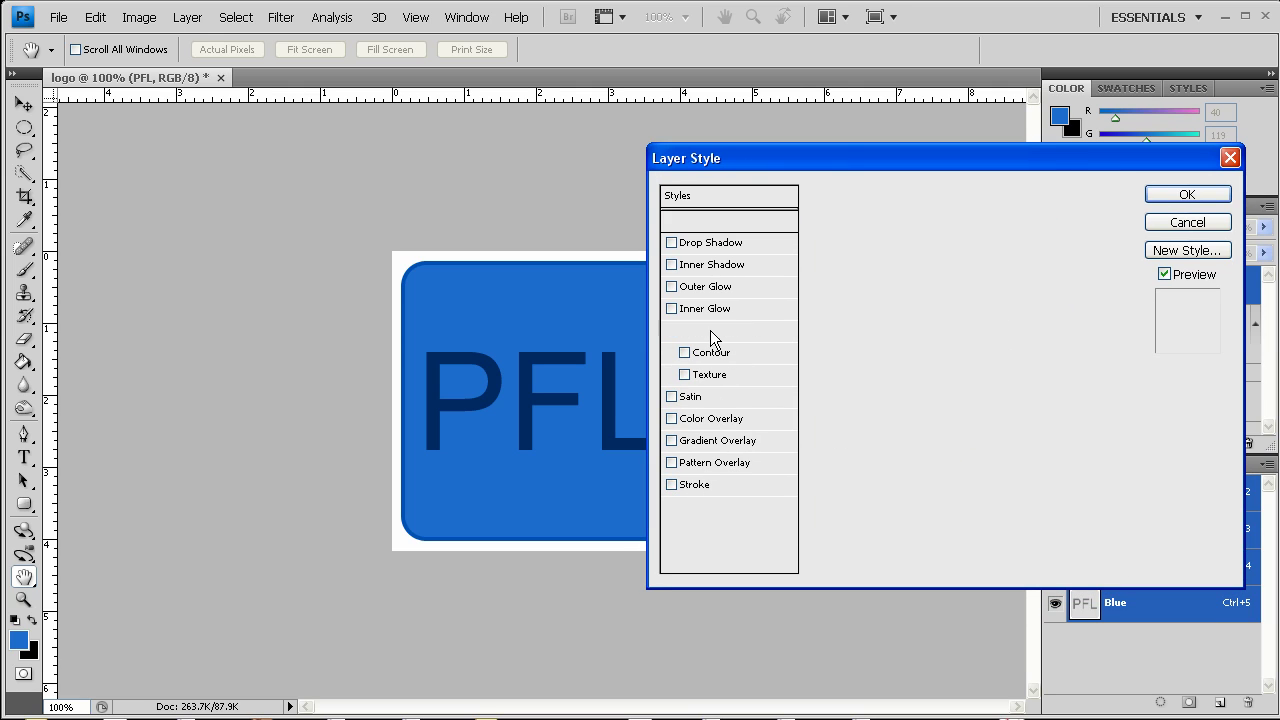
pyautogui.click(995, 232)
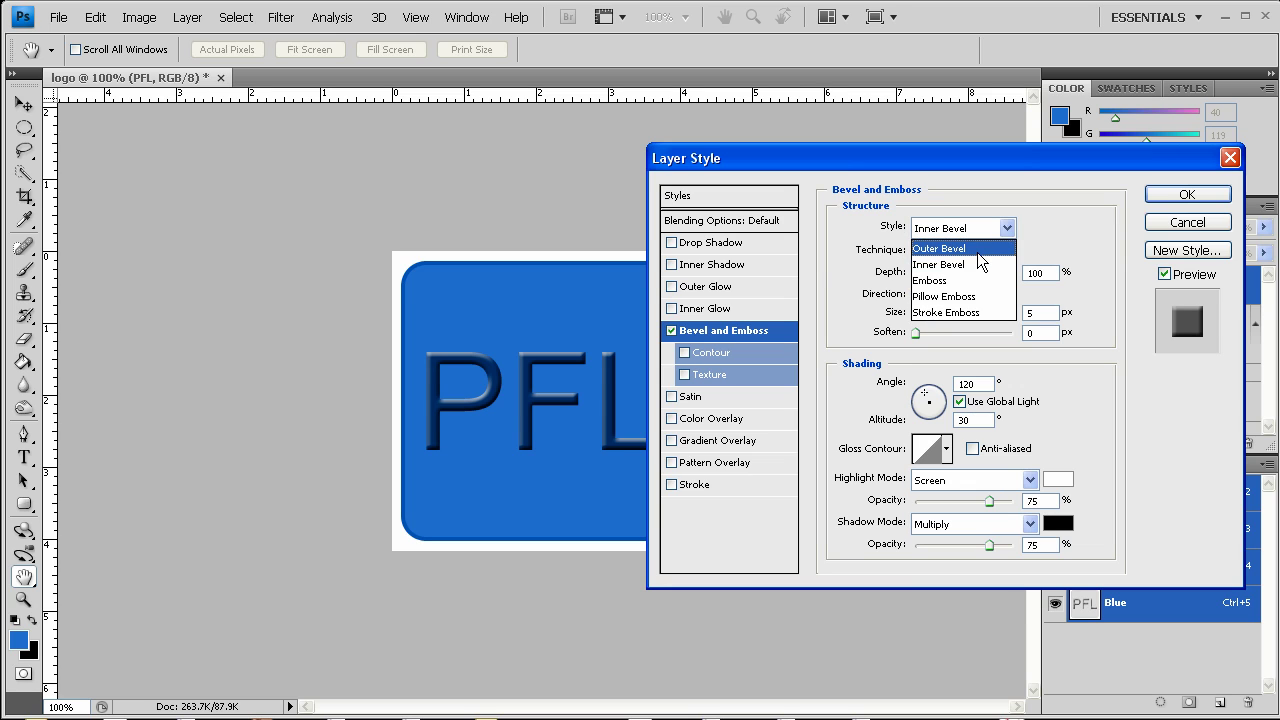
pyautogui.click(980, 244)
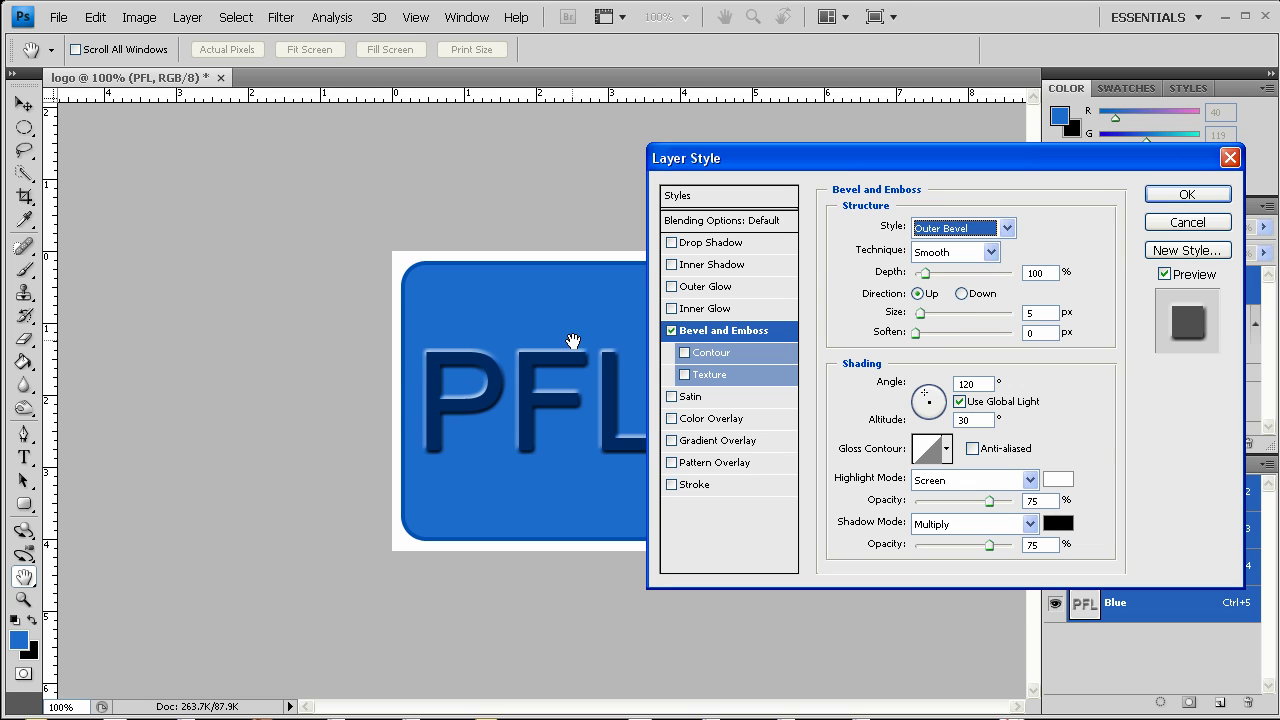
pyautogui.click(946, 253)
pyautogui.click(944, 288)
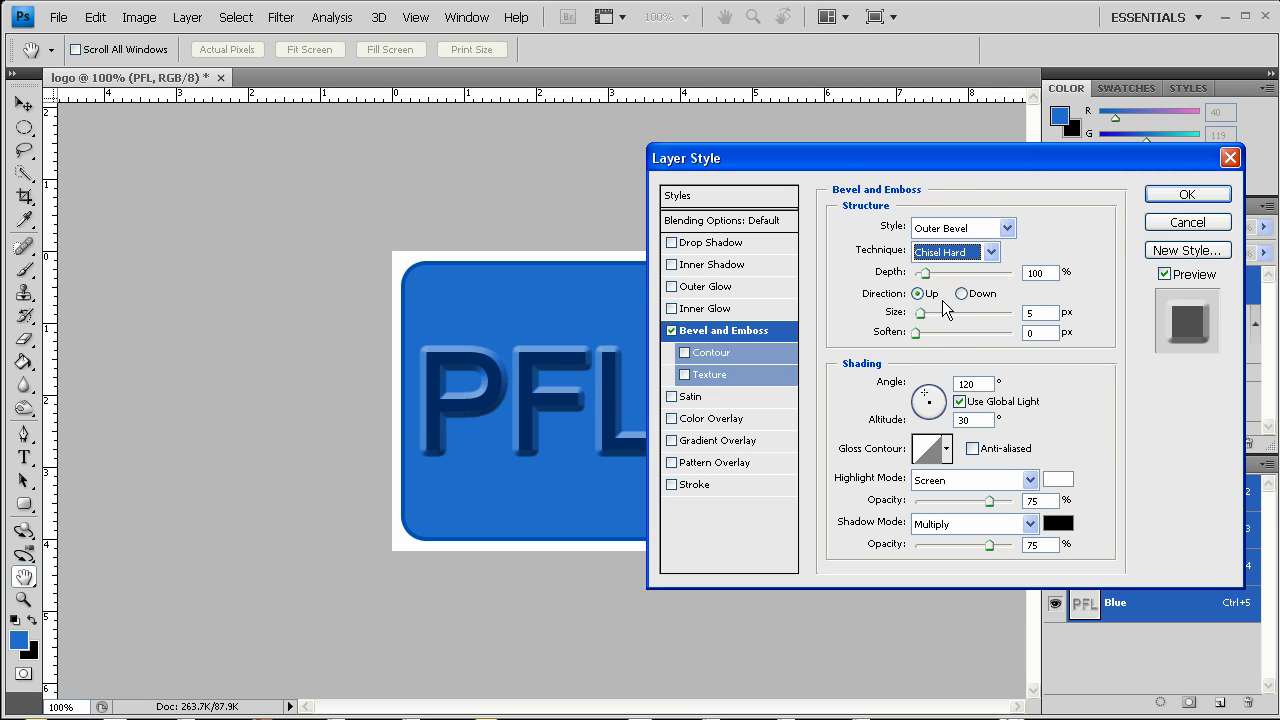
pyautogui.moveTo(921, 313); pyautogui.dragTo(918, 317)
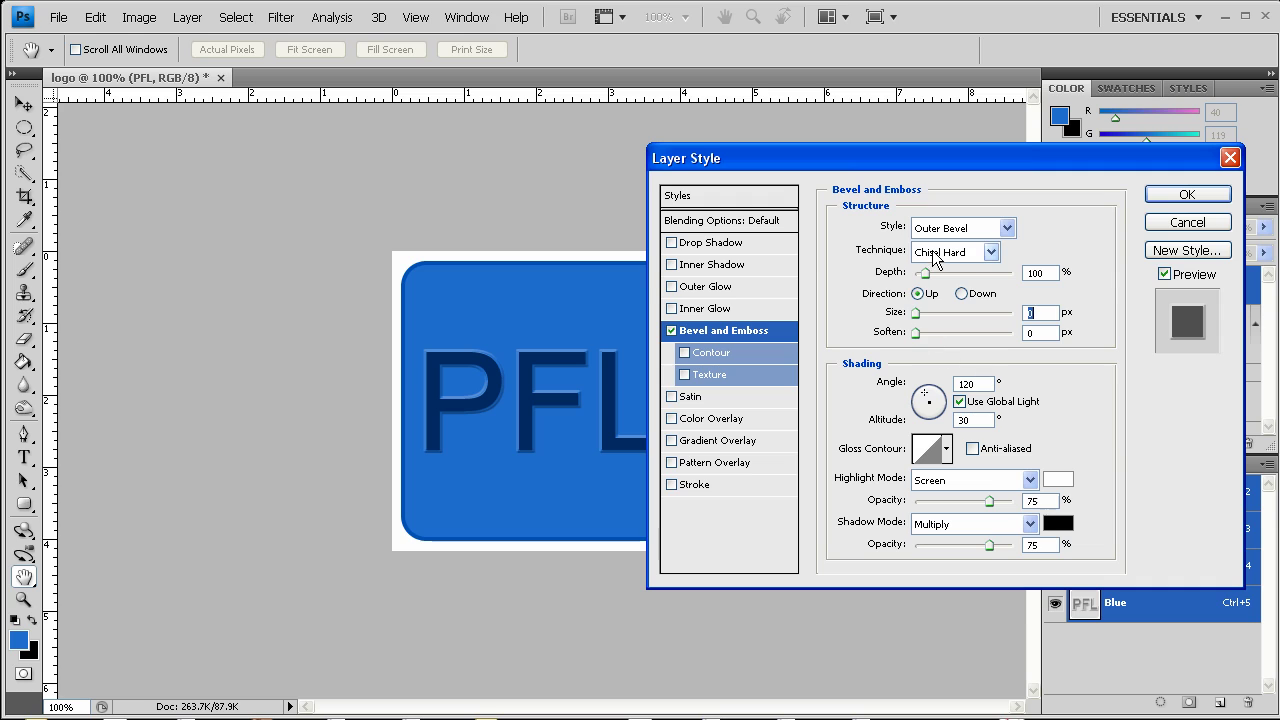
# Step: Add a 3 px Outside stroke in the sampled canvas blue and apply the effects
pyautogui.click(694, 485)
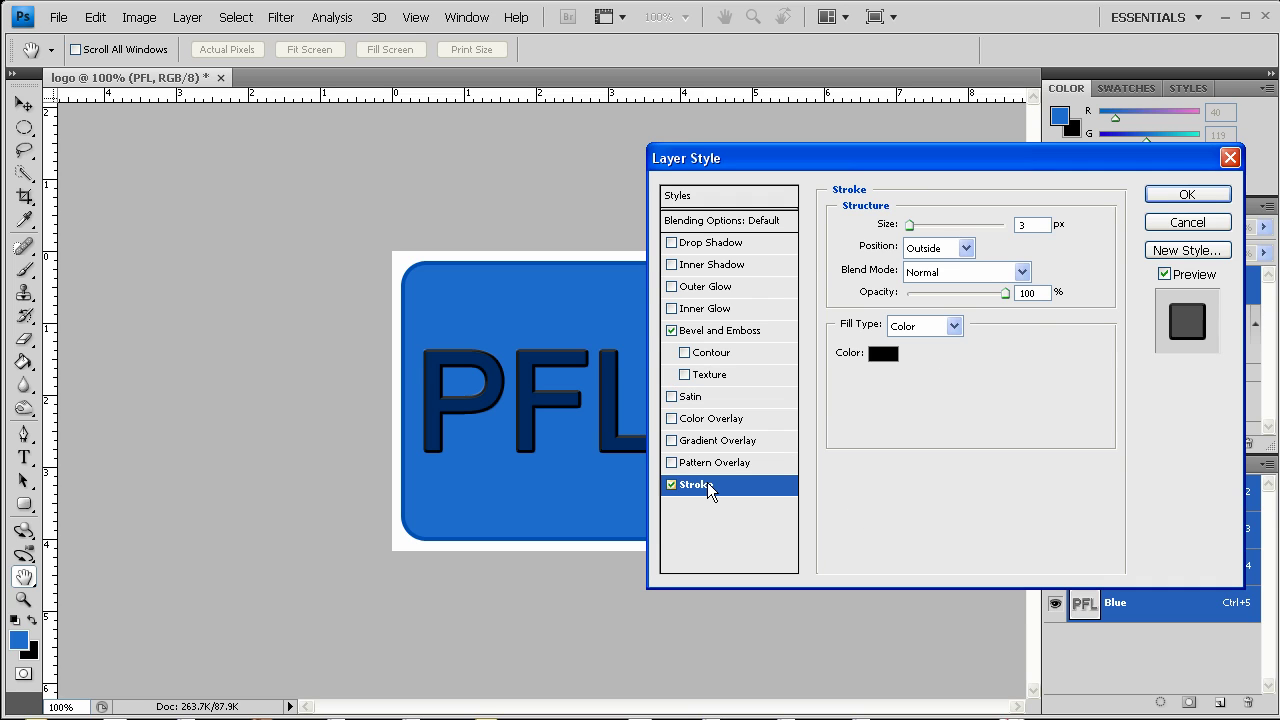
pyautogui.click(885, 354)
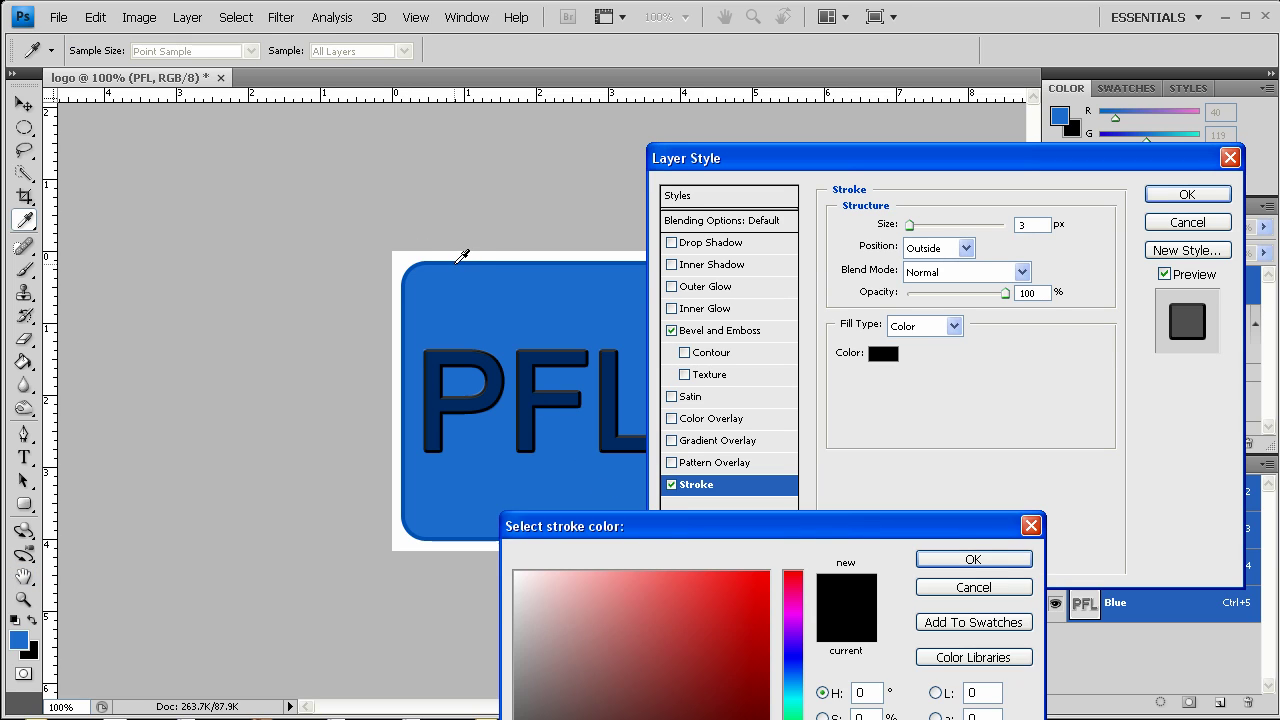
pyautogui.click(460, 262)
pyautogui.click(945, 562)
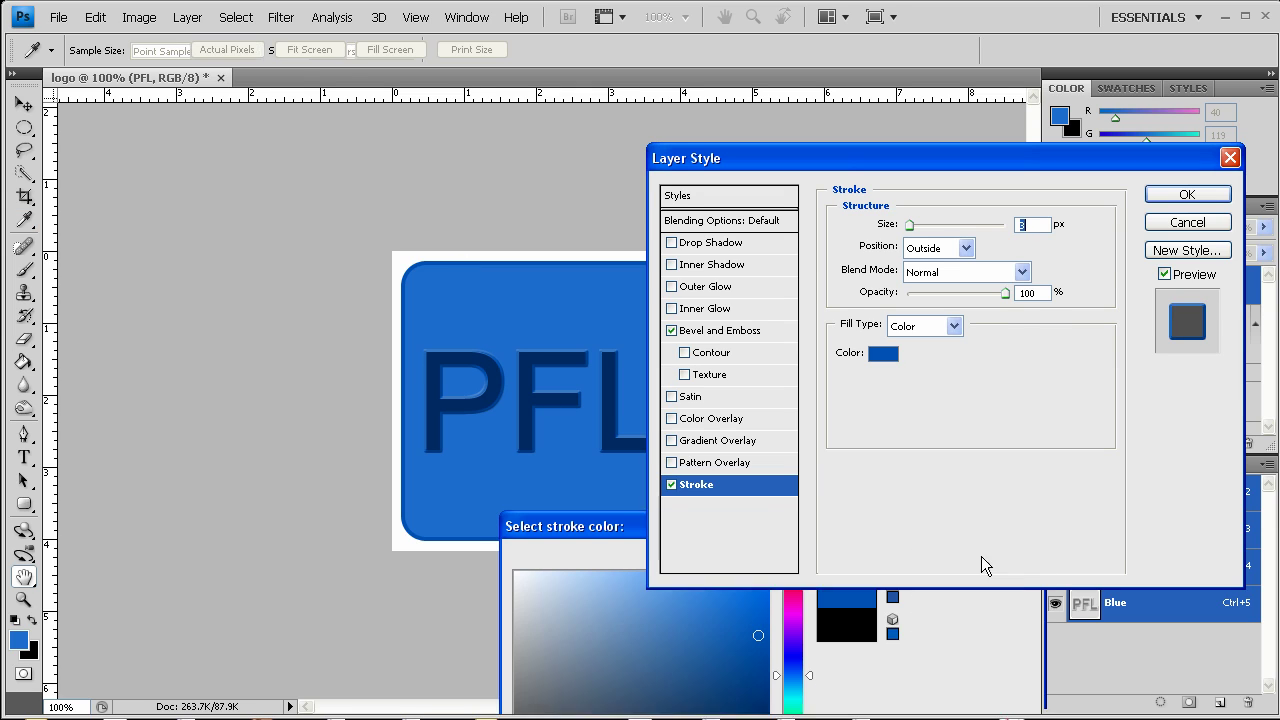
pyautogui.click(940, 248)
pyautogui.click(930, 276)
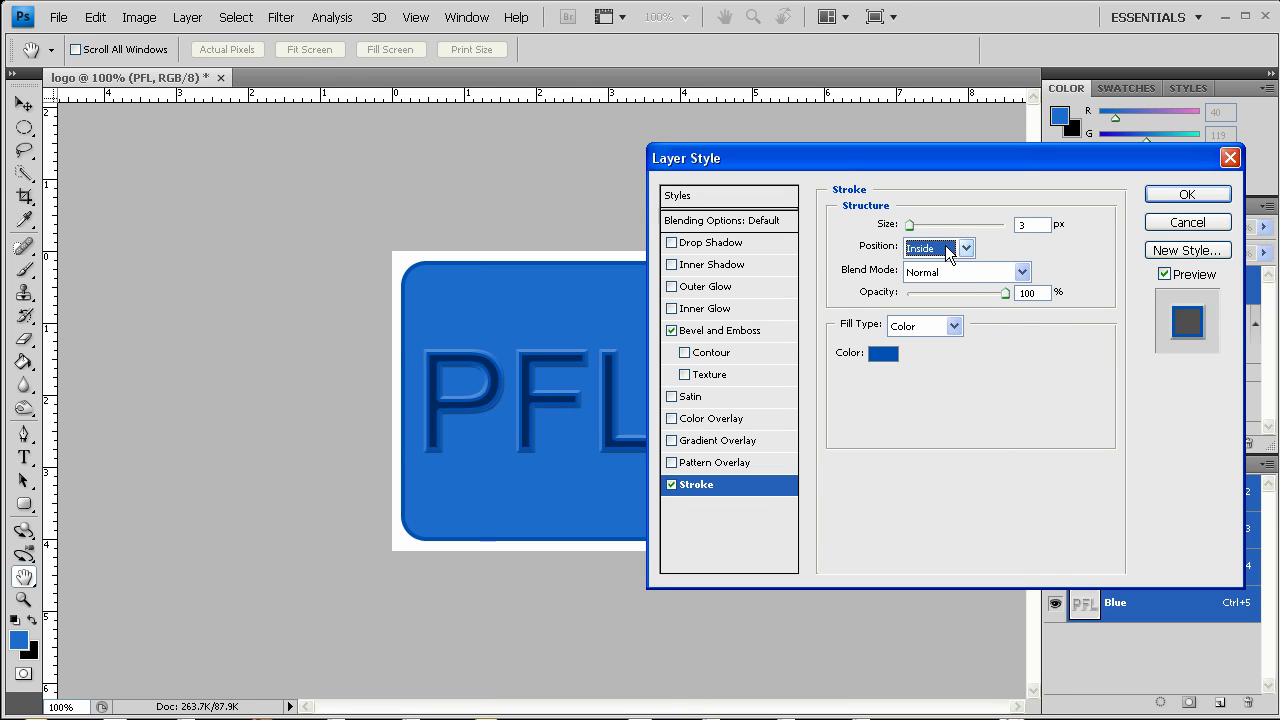
pyautogui.press('Up')
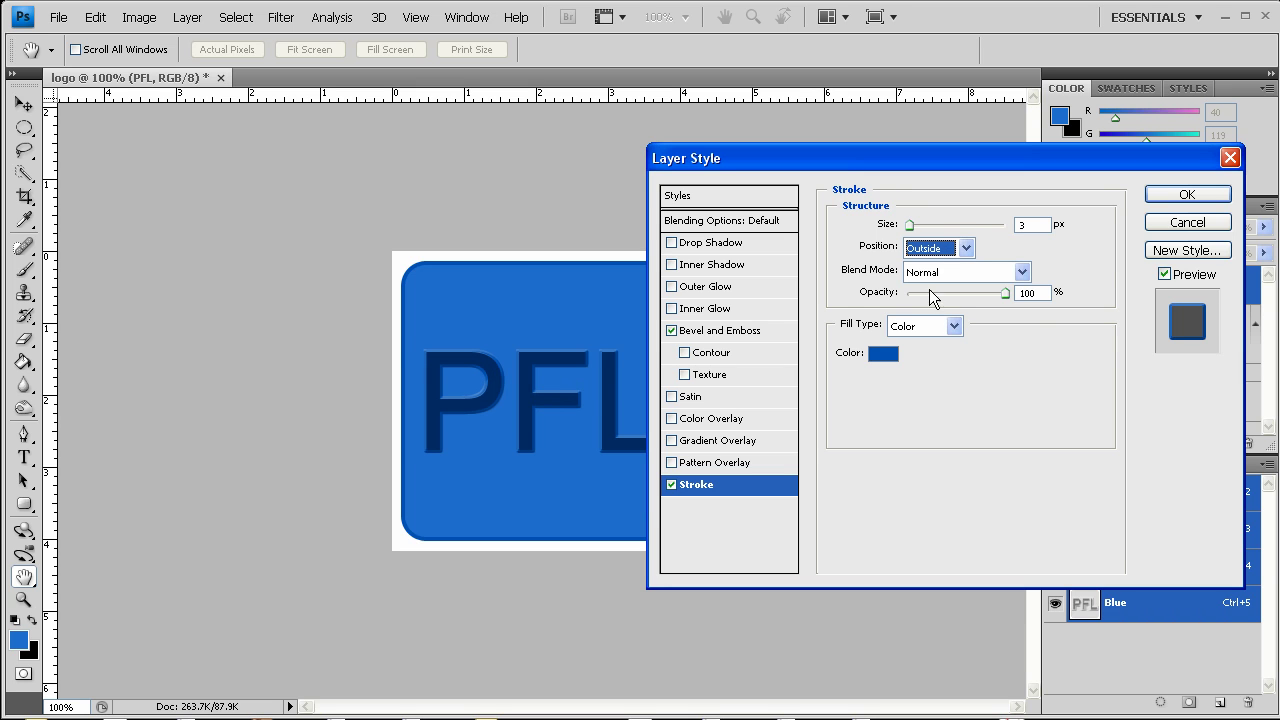
pyautogui.moveTo(841, 167); pyautogui.dragTo(881, 306)
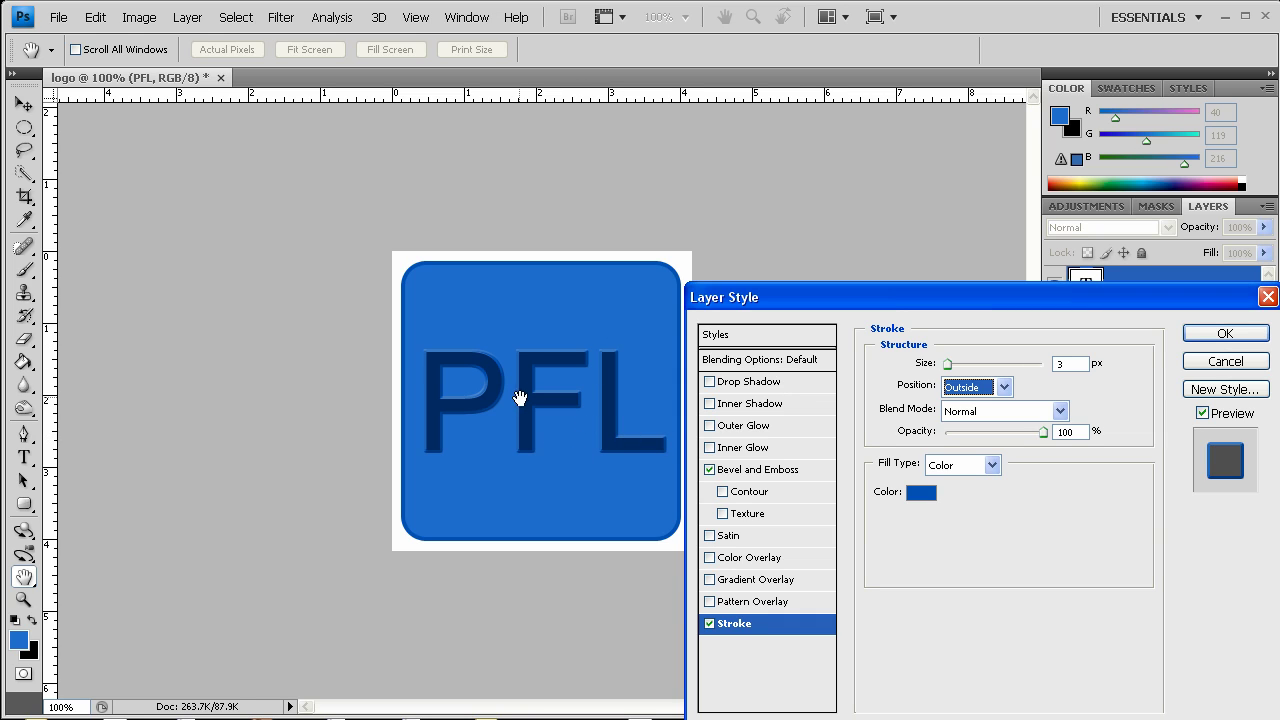
pyautogui.click(1231, 340)
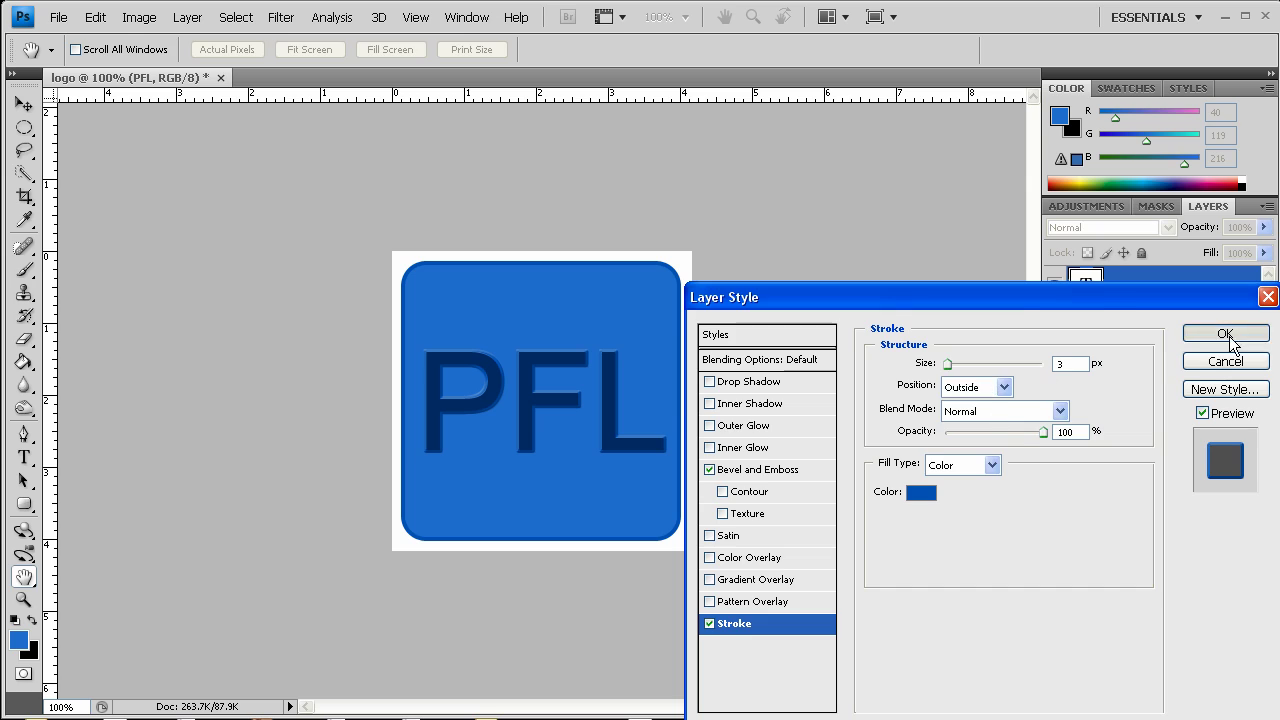
# Step: Change the colour of all the PFL letters to white and commit the edit
pyautogui.click(483, 408)
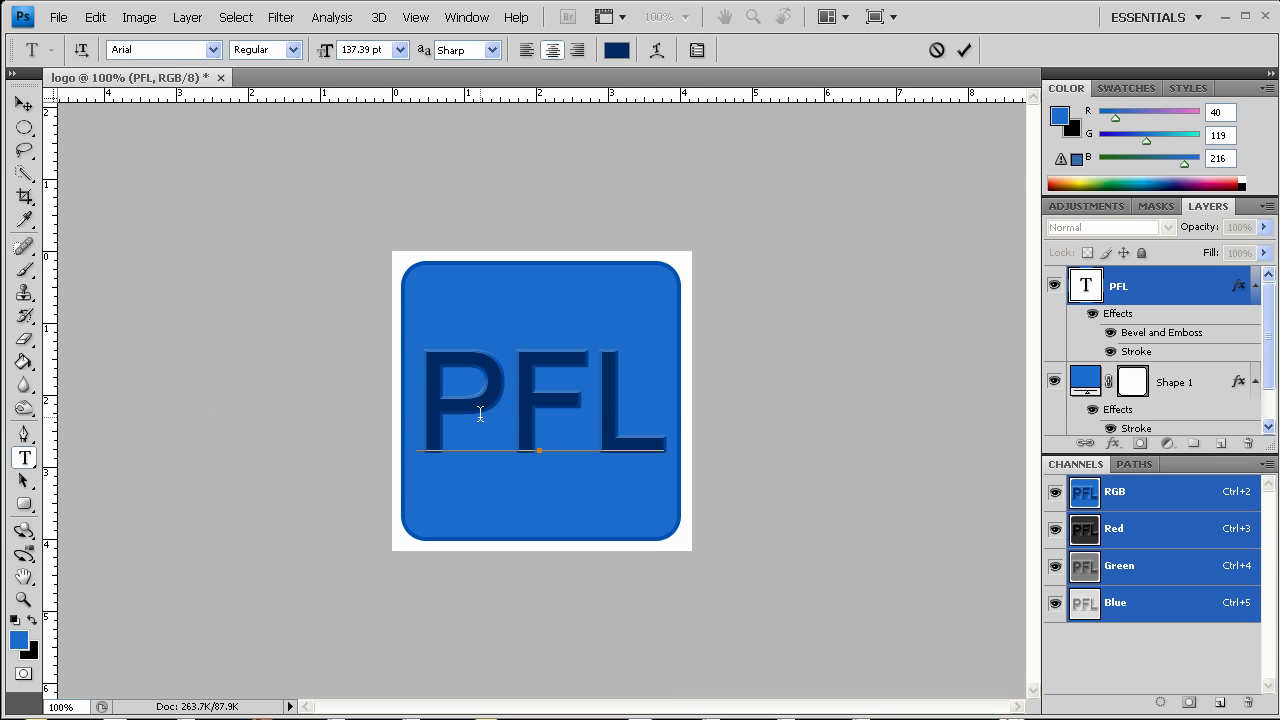
pyautogui.hotkey('ctrl', 'a')
pyautogui.click(617, 50)
pyautogui.moveTo(580, 661); pyautogui.dragTo(420, 497)
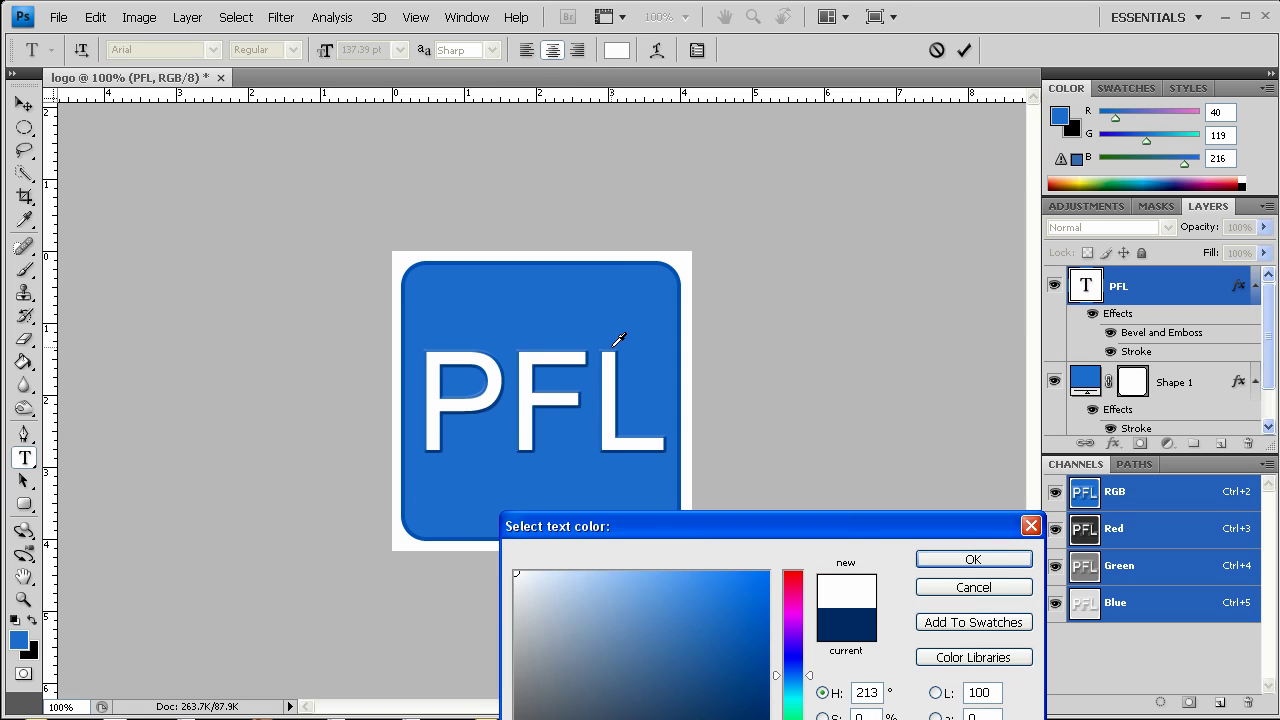
pyautogui.click(600, 716)
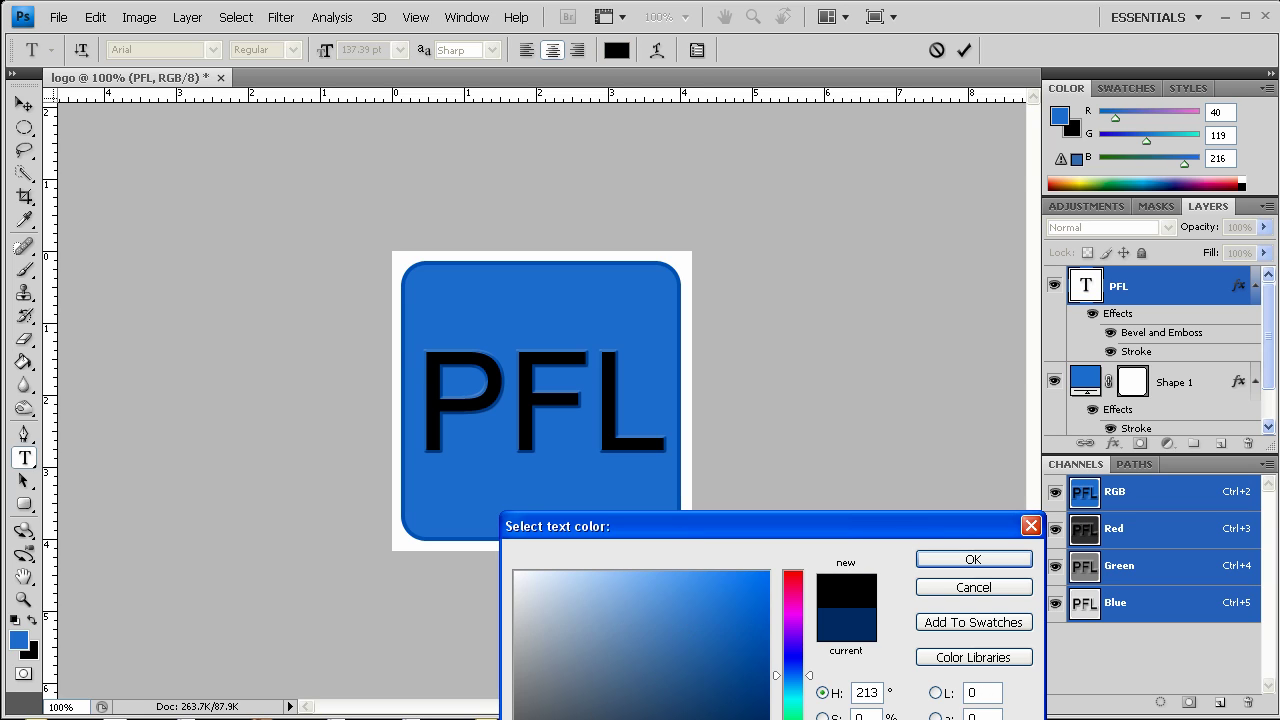
pyautogui.moveTo(593, 626)
pyautogui.mouseDown()
pyautogui.moveTo(560, 674)
pyautogui.moveTo(600, 677)
pyautogui.moveTo(679, 591)
pyautogui.moveTo(714, 632)
pyautogui.moveTo(880, 498)
pyautogui.mouseUp()
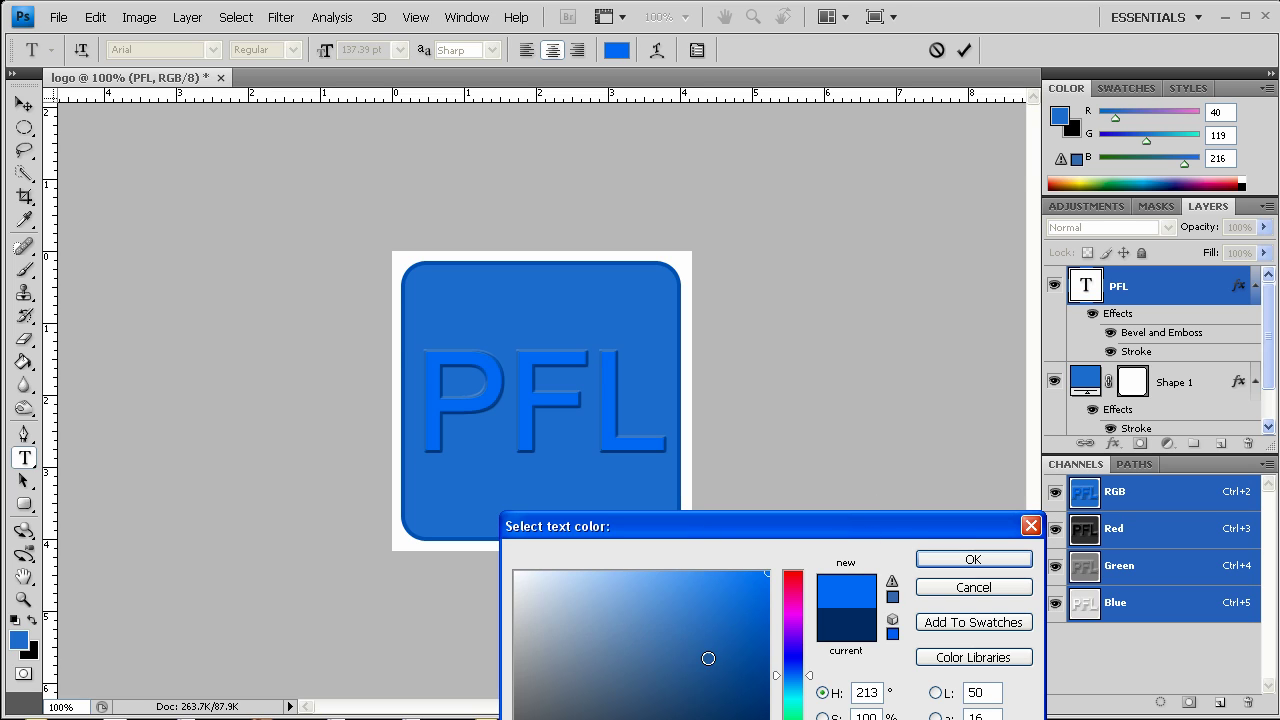
pyautogui.moveTo(708, 658)
pyautogui.mouseDown()
pyautogui.moveTo(737, 640)
pyautogui.moveTo(631, 594)
pyautogui.moveTo(674, 611)
pyautogui.moveTo(644, 637)
pyautogui.moveTo(663, 657)
pyautogui.moveTo(431, 530)
pyautogui.mouseUp()
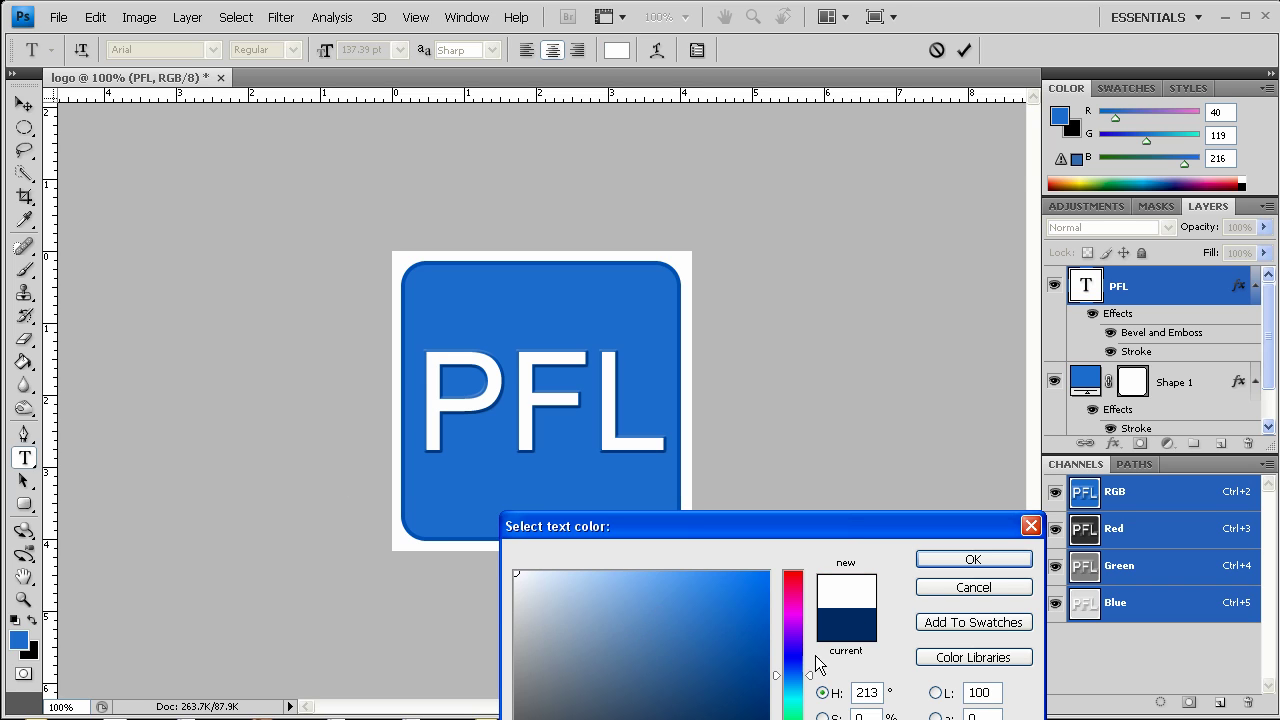
pyautogui.moveTo(806, 676); pyautogui.dragTo(801, 692)
pyautogui.moveTo(708, 684)
pyautogui.mouseDown()
pyautogui.moveTo(827, 590)
pyautogui.moveTo(780, 568)
pyautogui.mouseUp()
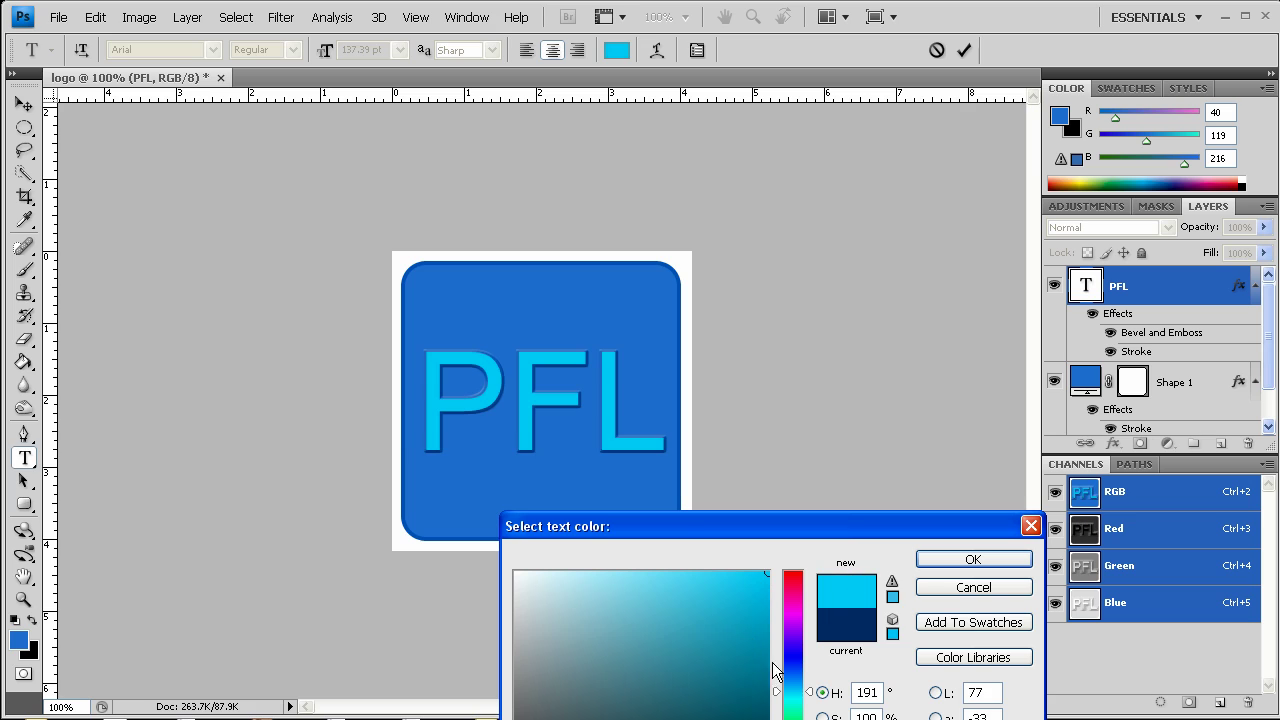
pyautogui.moveTo(810, 700); pyautogui.dragTo(810, 697)
pyautogui.moveTo(708, 672)
pyautogui.mouseDown()
pyautogui.moveTo(726, 606)
pyautogui.moveTo(285, 438)
pyautogui.mouseUp()
pyautogui.click(972, 559)
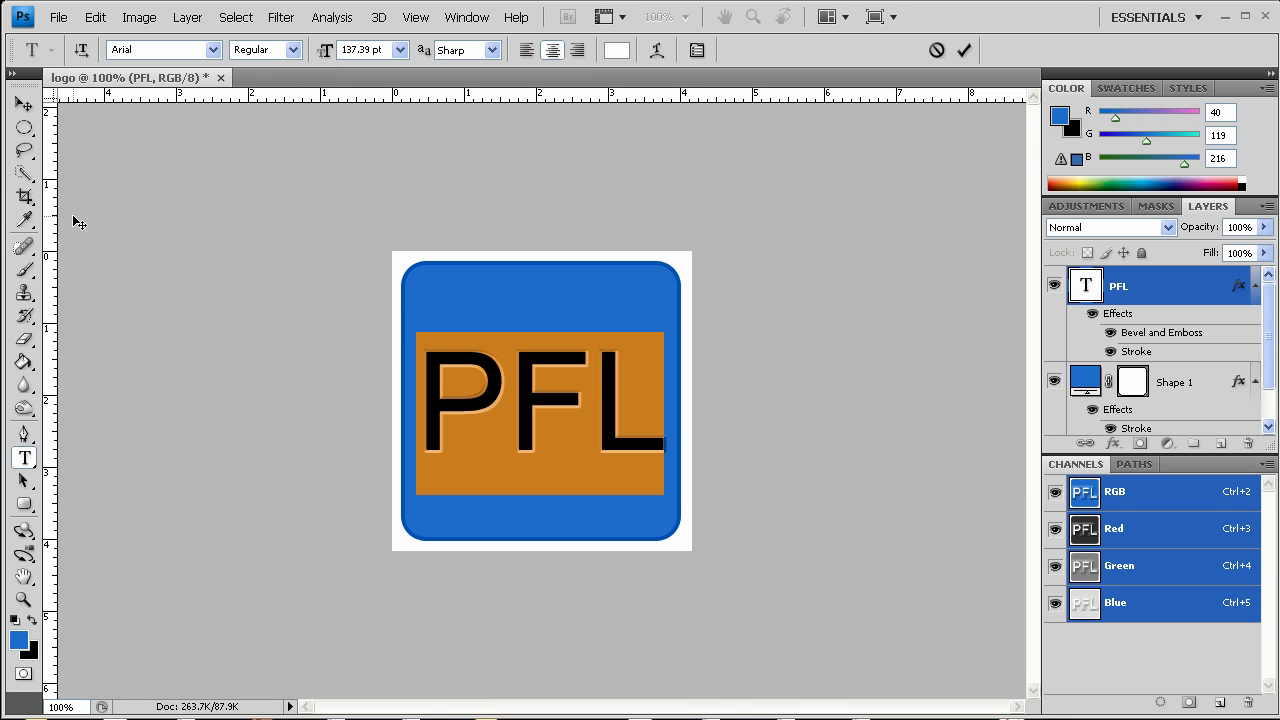
pyautogui.click(25, 106)
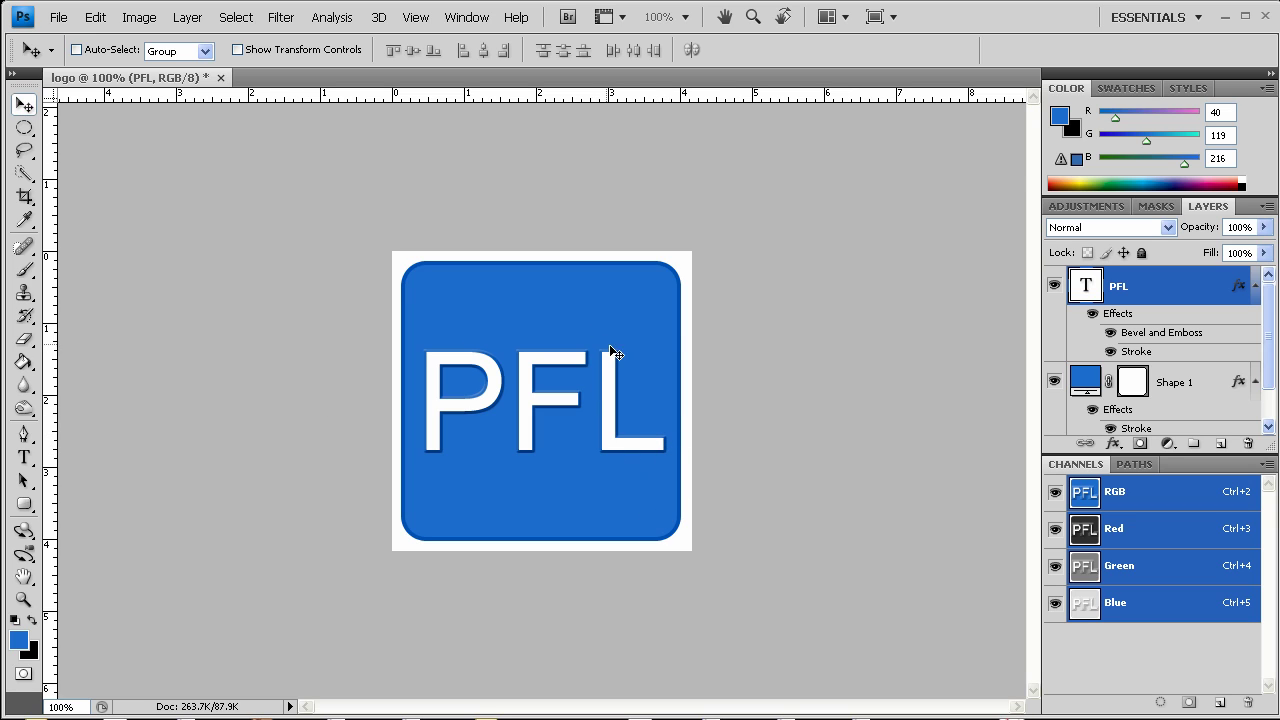
# Step: Collapse the layer effects lists and add a new empty layer named 'highlight'
pyautogui.click(1255, 286)
pyautogui.click(1255, 325)
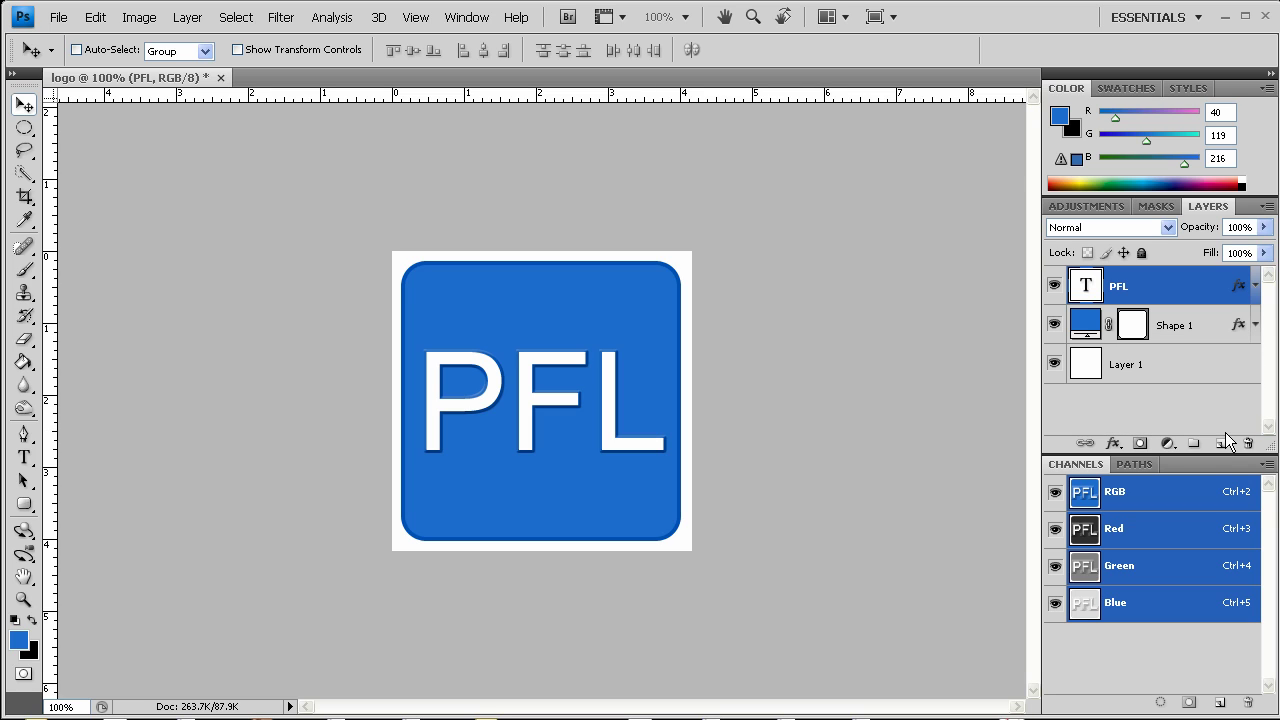
pyautogui.click(1219, 443)
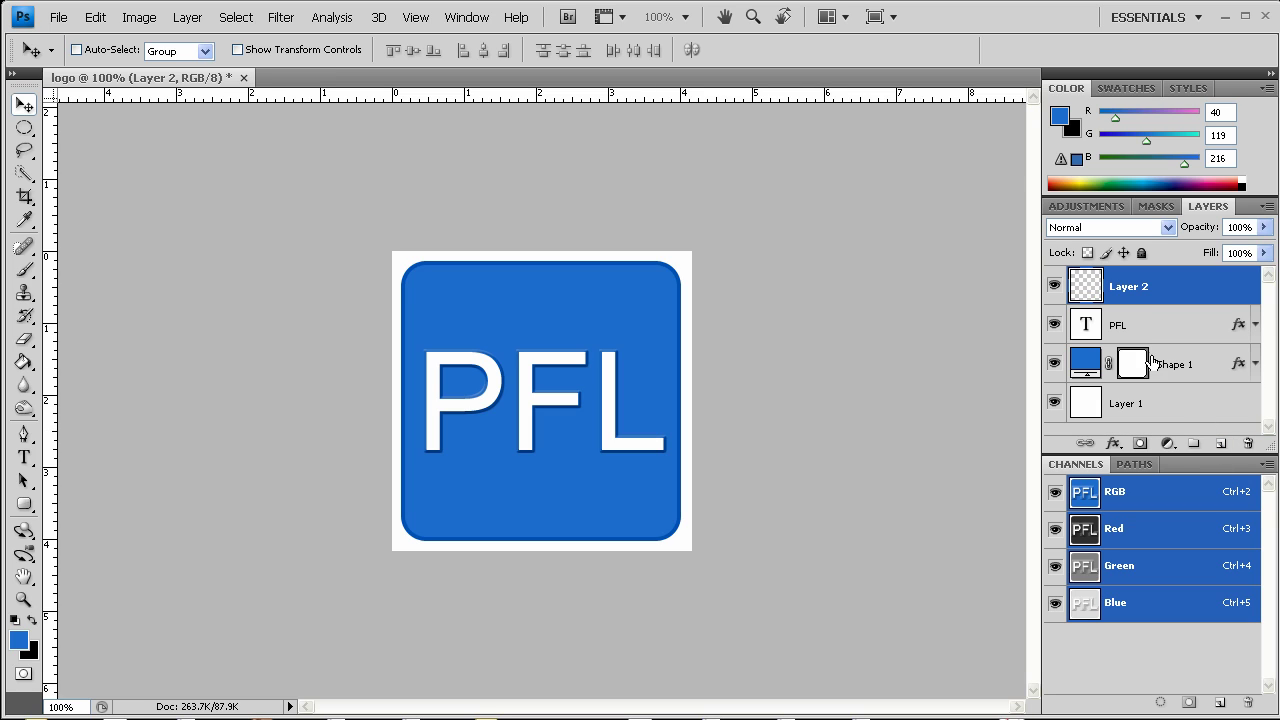
pyautogui.doubleClick(1145, 287)
pyautogui.click(1224, 361)
pyautogui.doubleClick(1137, 292)
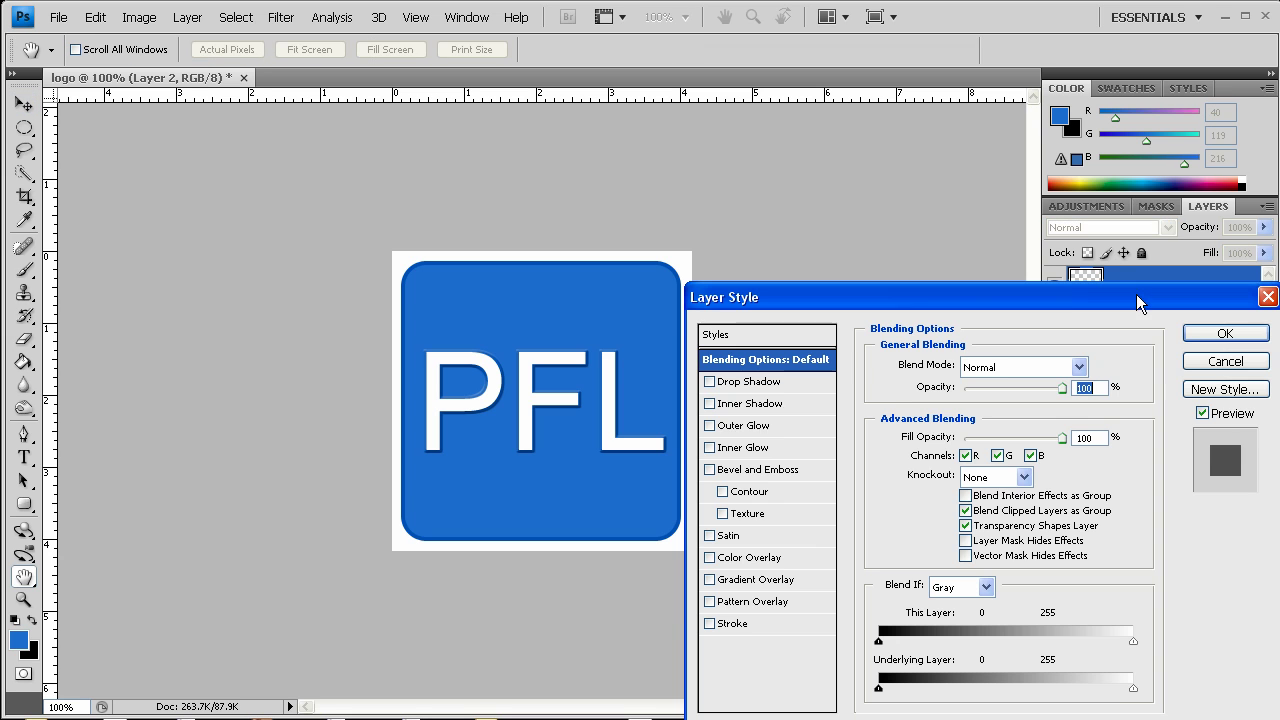
pyautogui.click(1222, 361)
pyautogui.doubleClick(1128, 287)
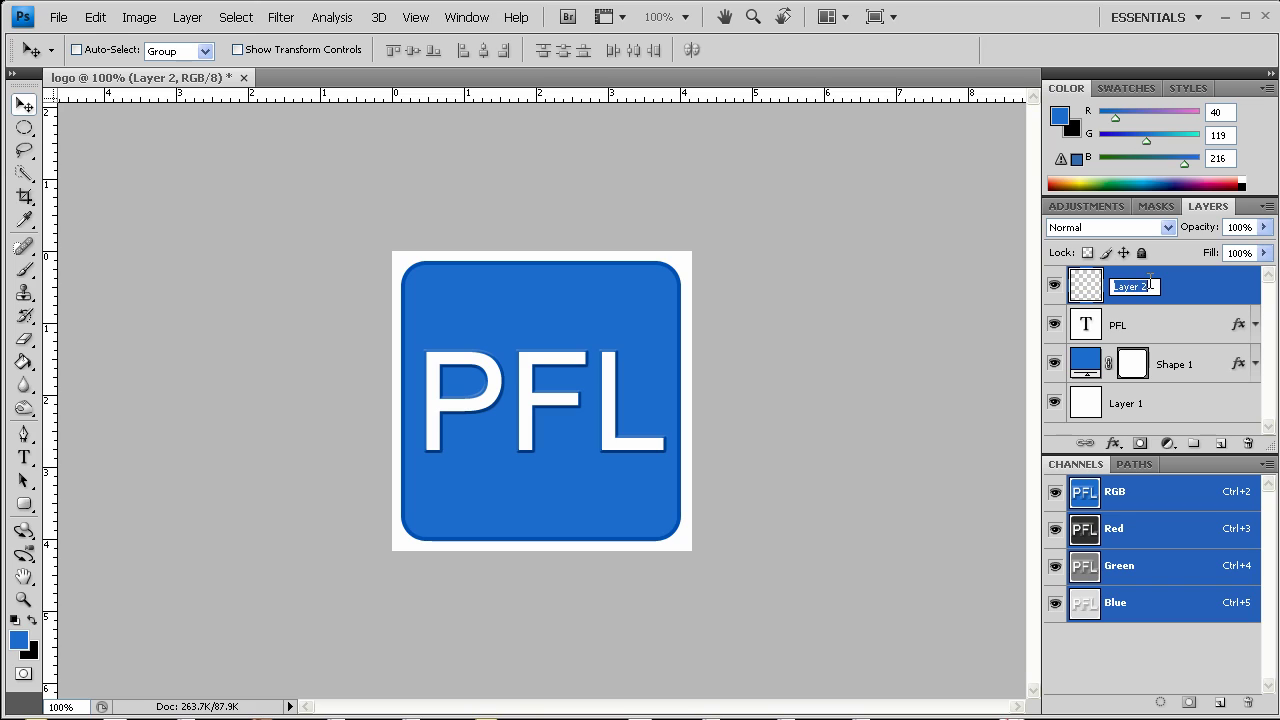
pyautogui.write('highlight')
pyautogui.press('Return')
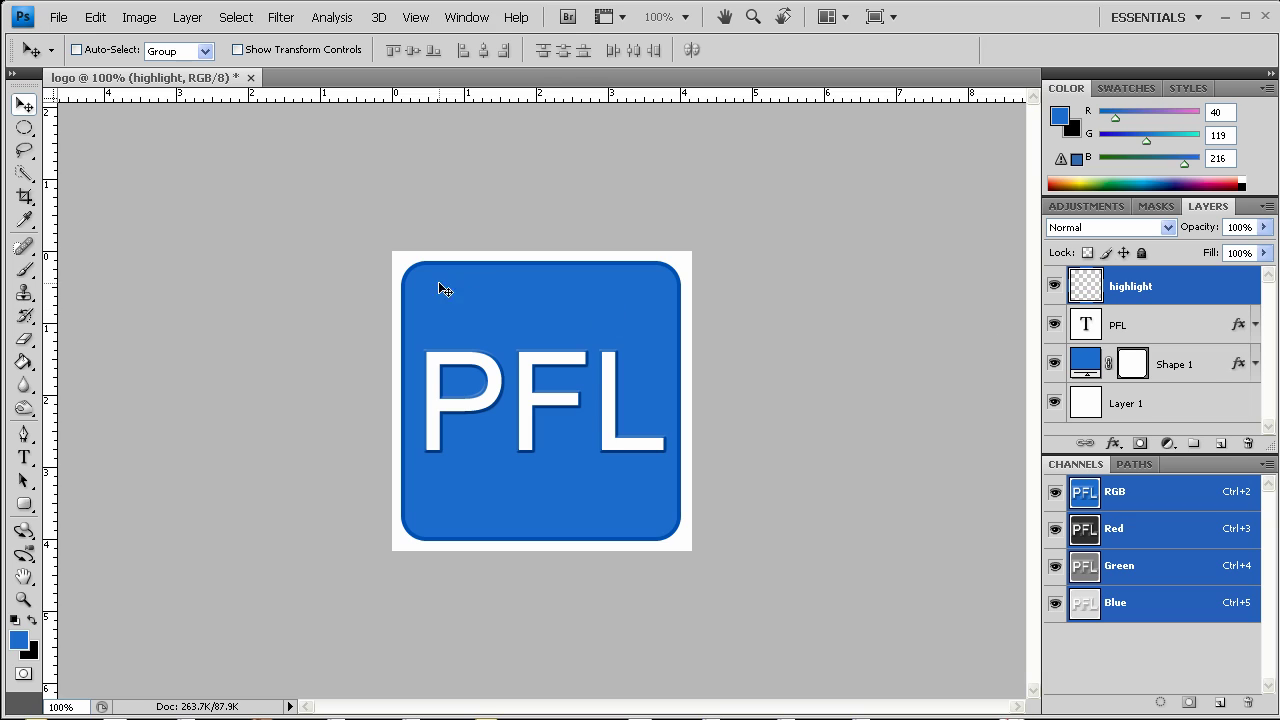
# Step: Add another empty layer named 'highlight-2' and make 'highlight' active
pyautogui.click(1220, 443)
pyautogui.doubleClick(1135, 286)
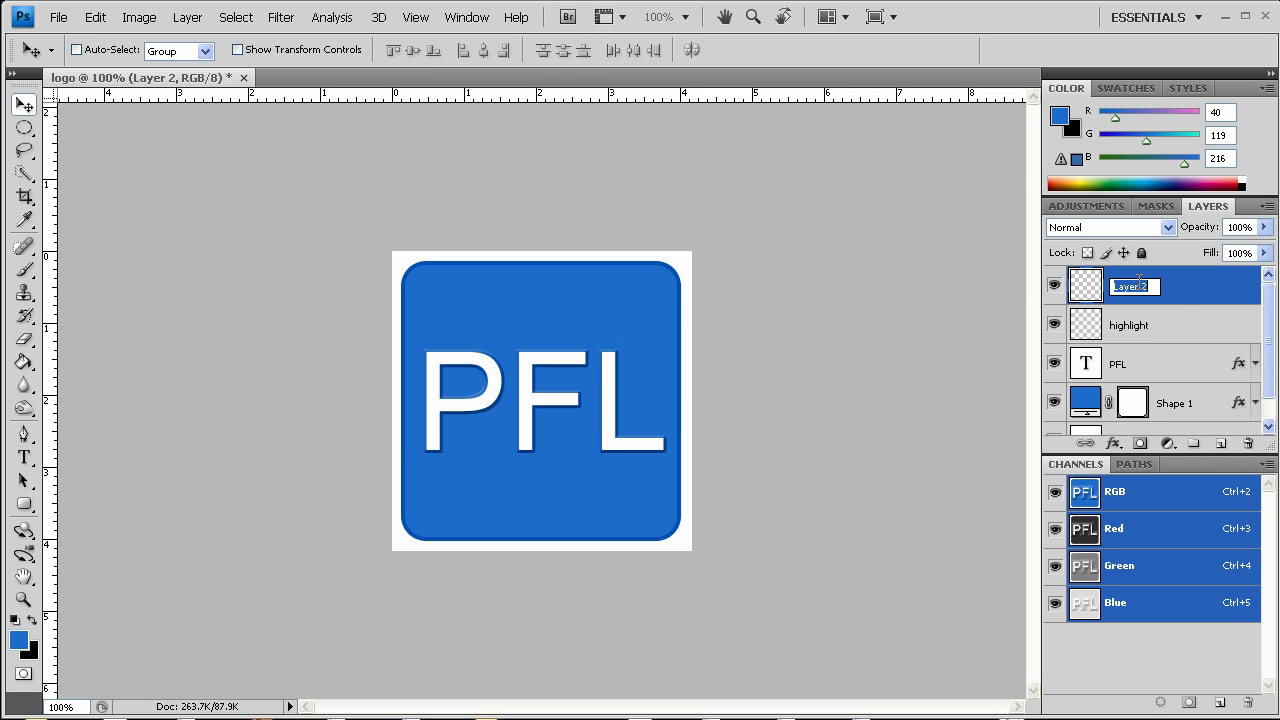
pyautogui.write('highlight-2')
pyautogui.press('Return')
pyautogui.click(1140, 335)
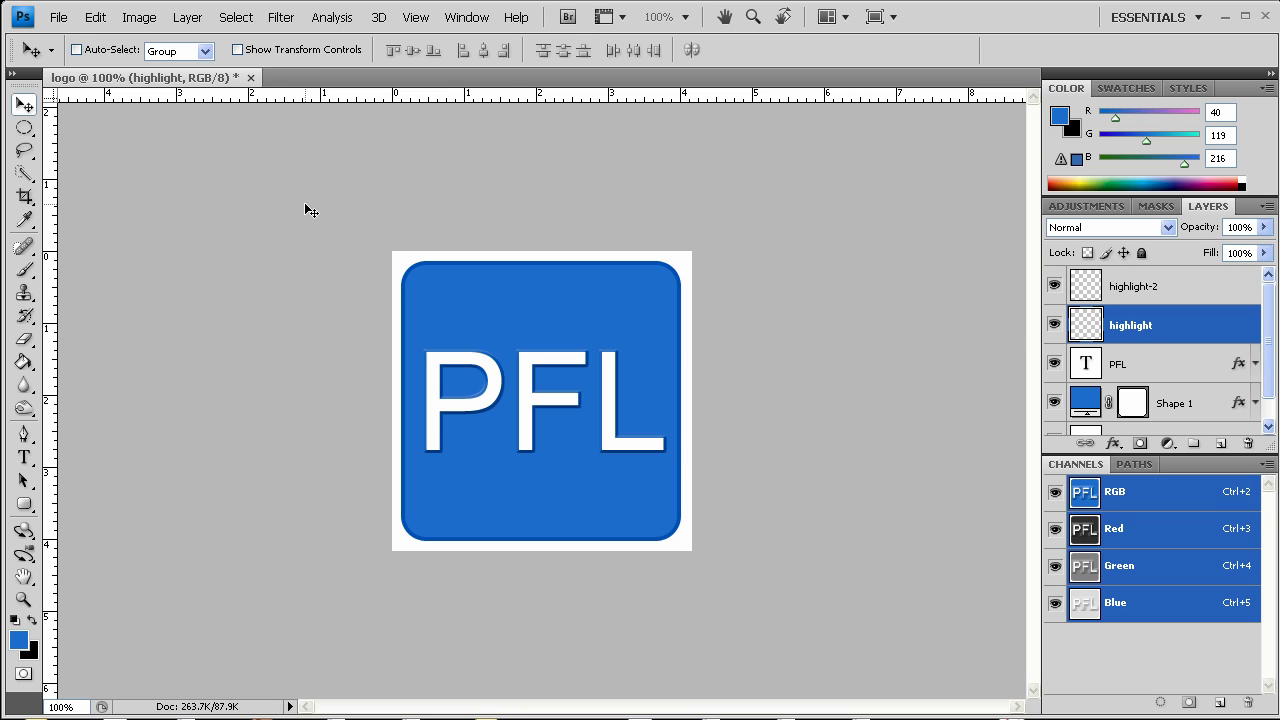
# Step: Drag a white Foreground to Transparent linear gradient down the square, then deselect
pyautogui.click(35, 131)
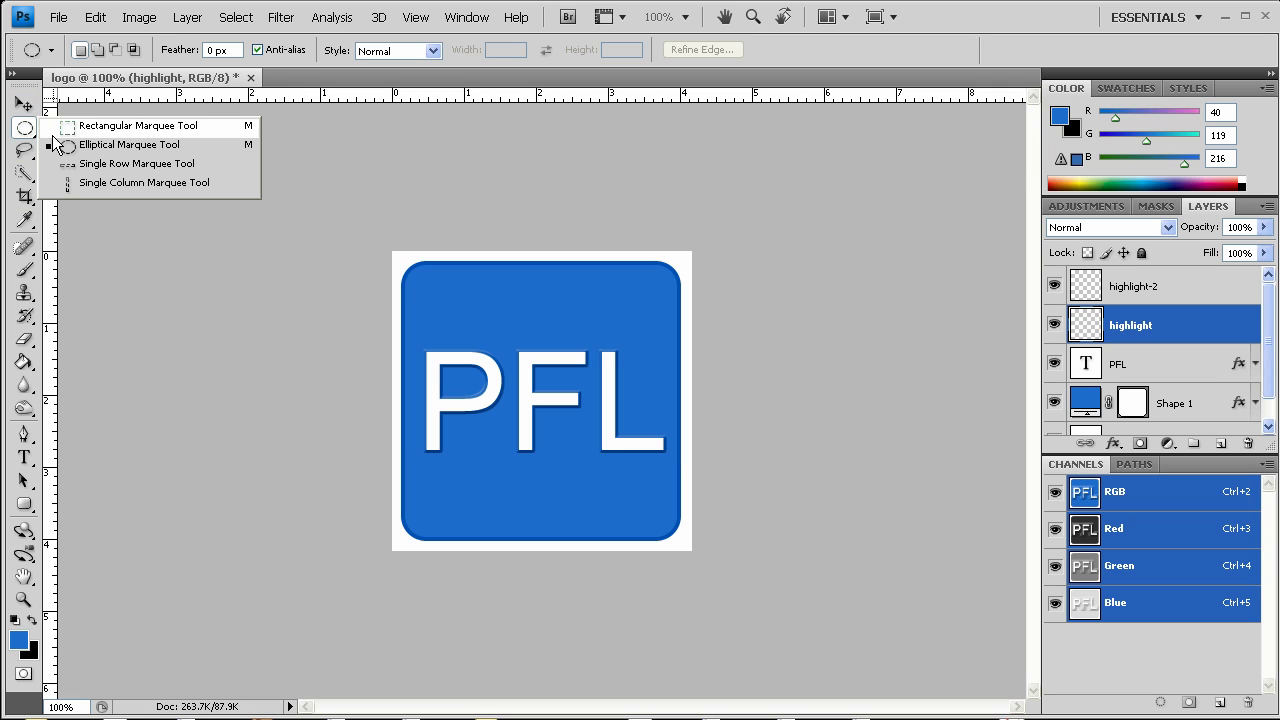
pyautogui.click(26, 364)
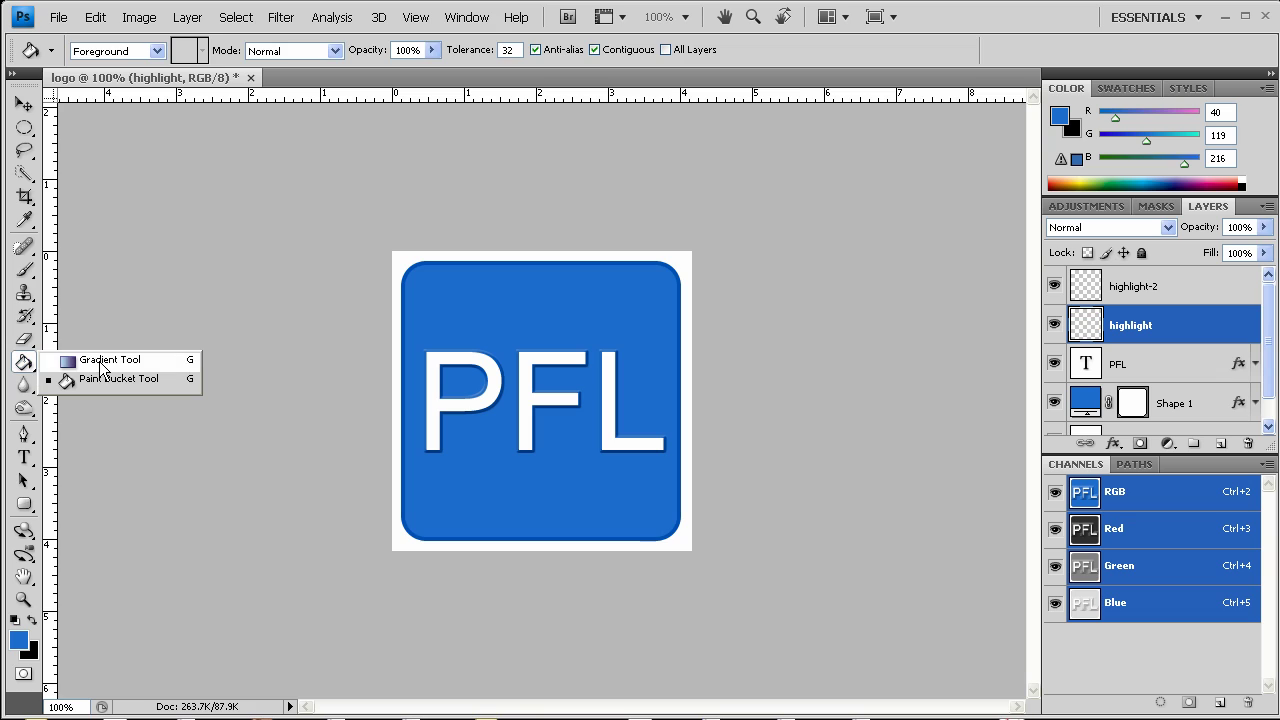
pyautogui.click(103, 361)
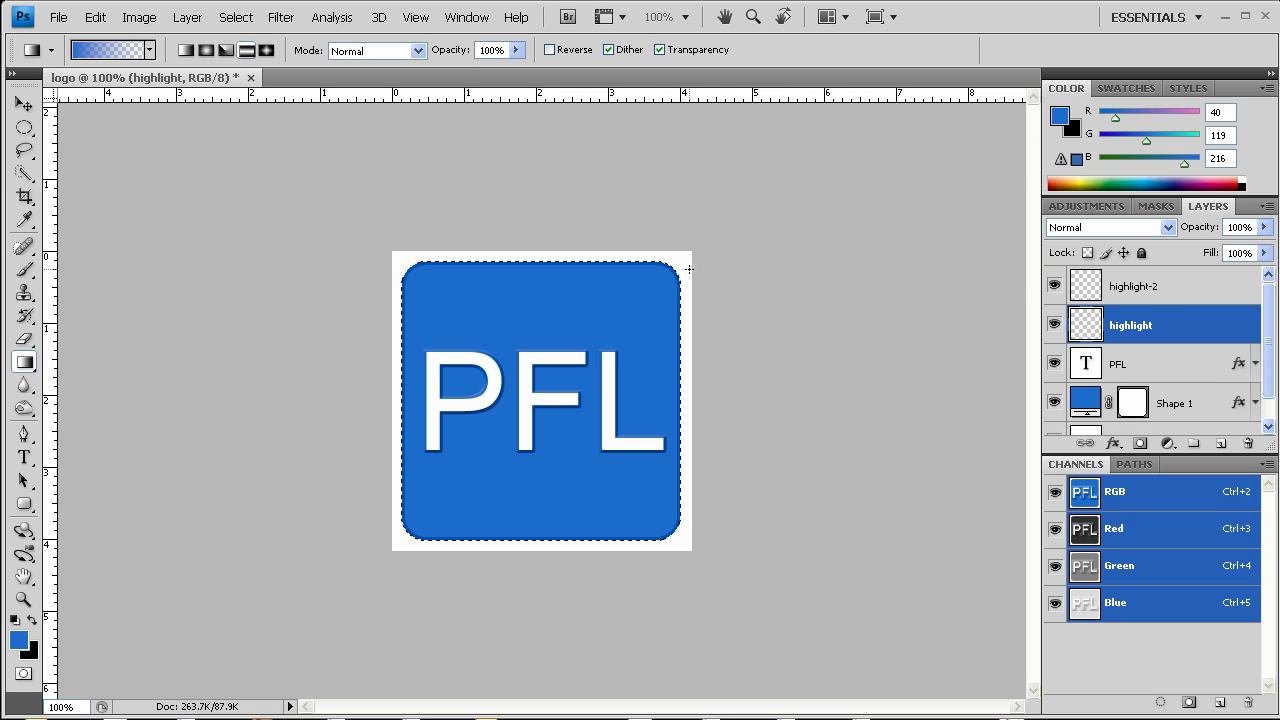
pyautogui.press('d')
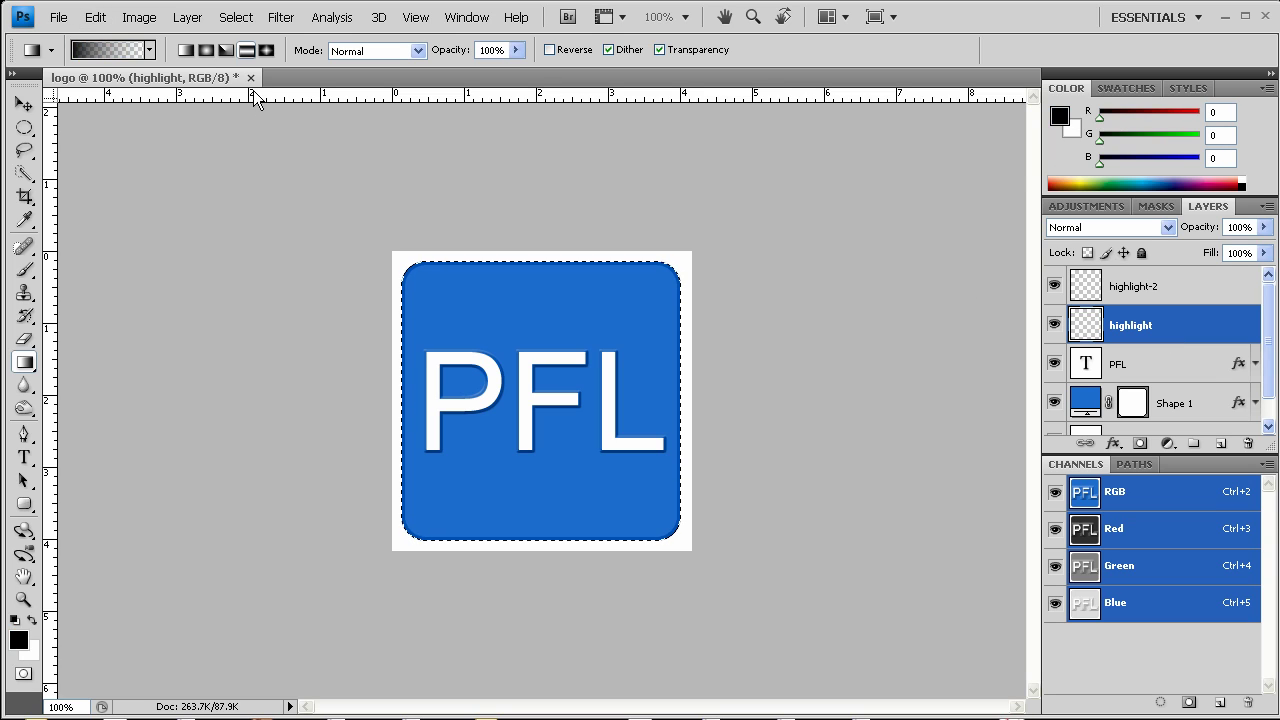
pyautogui.press('x')
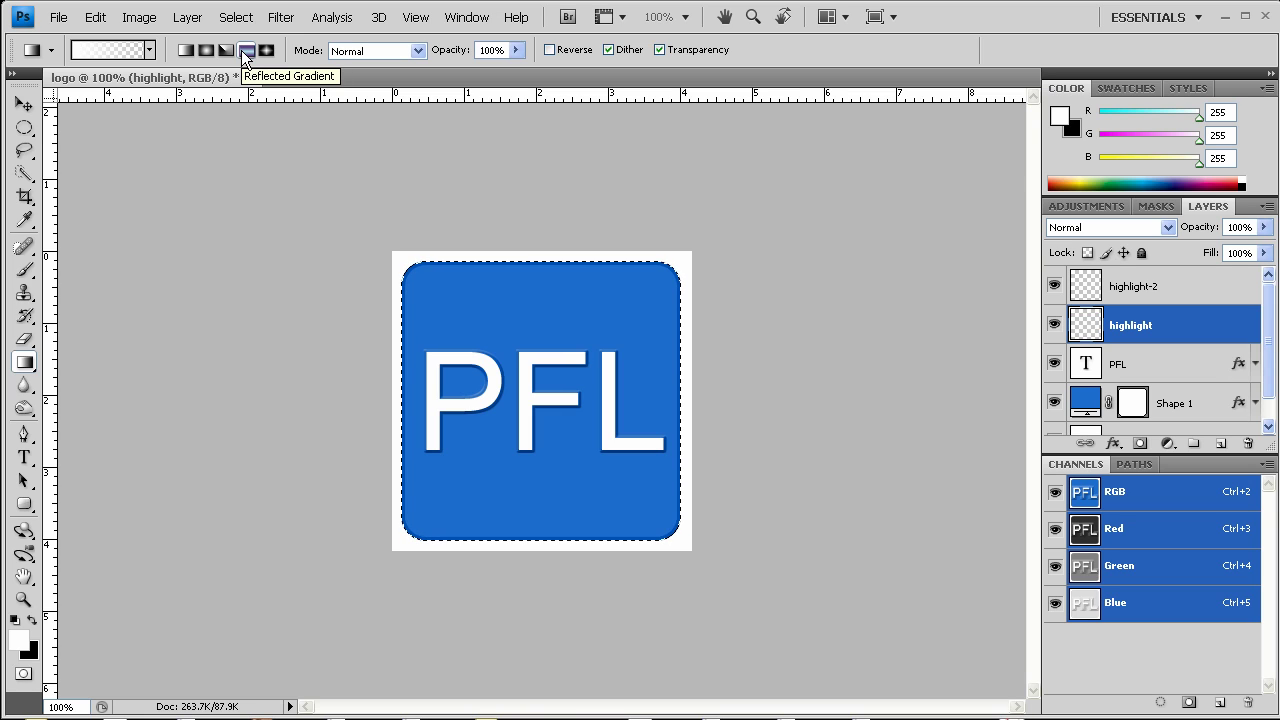
pyautogui.click(182, 51)
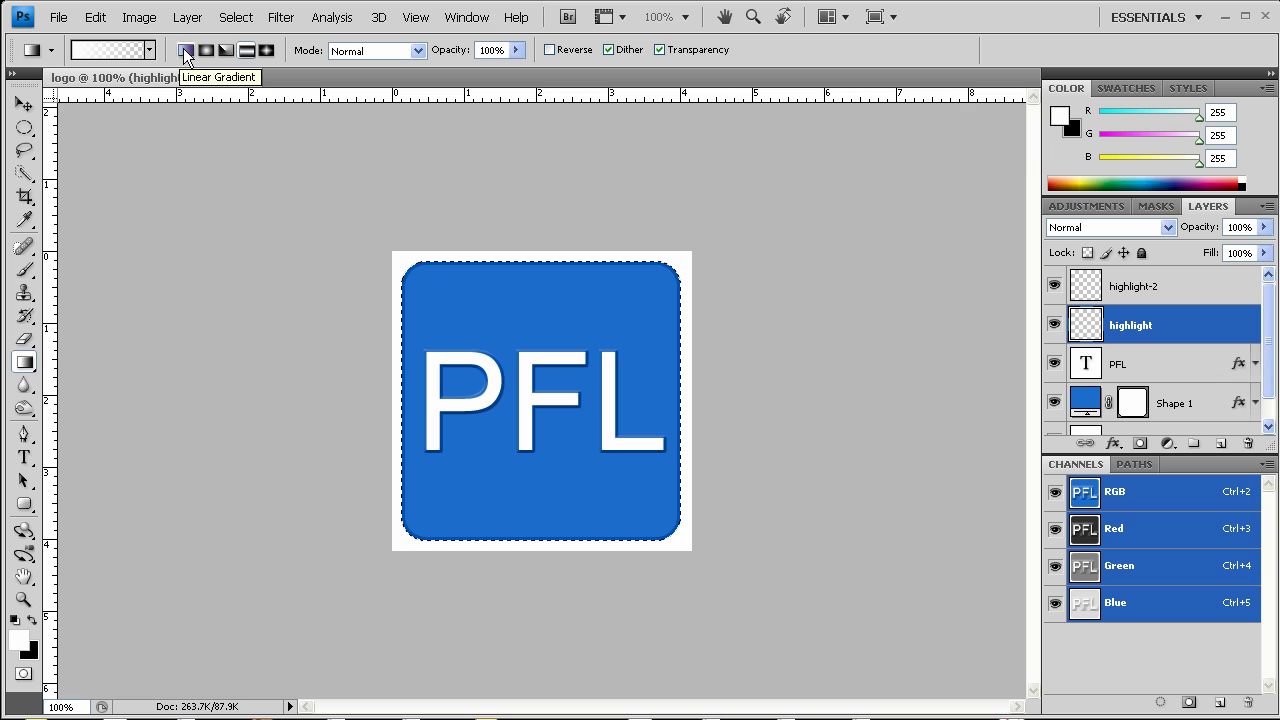
pyautogui.click(149, 50)
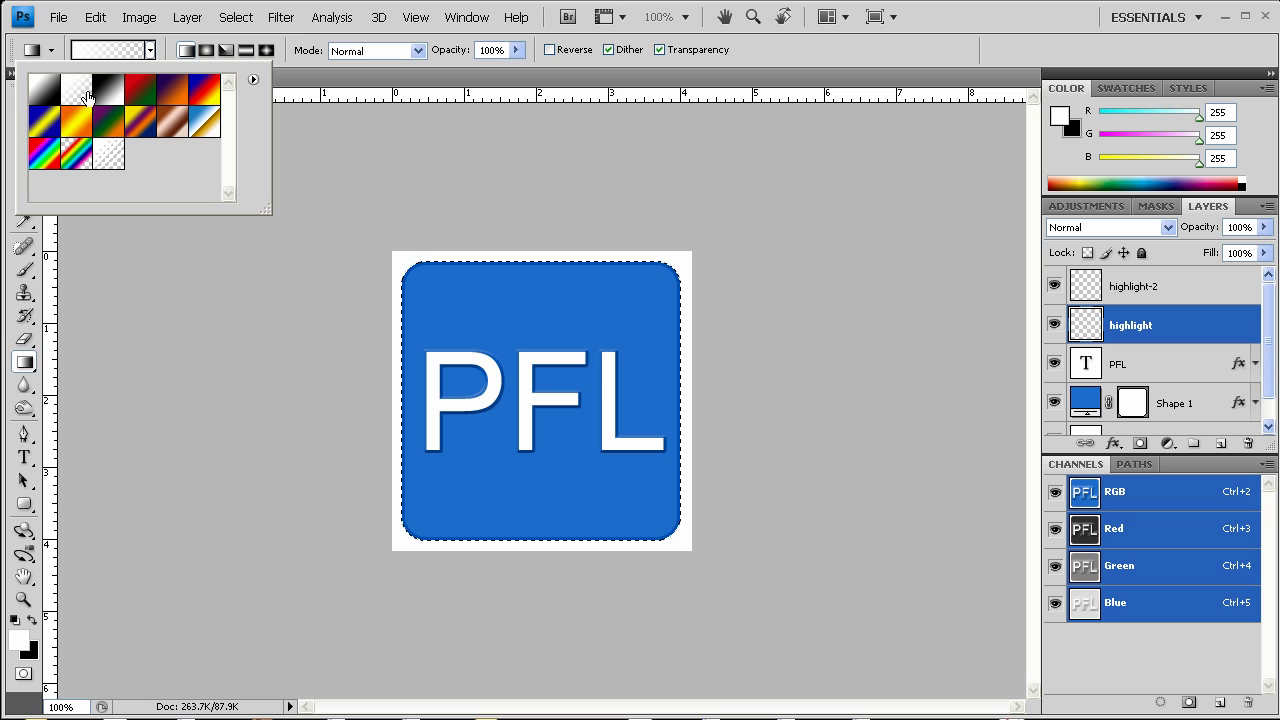
pyautogui.click(465, 148)
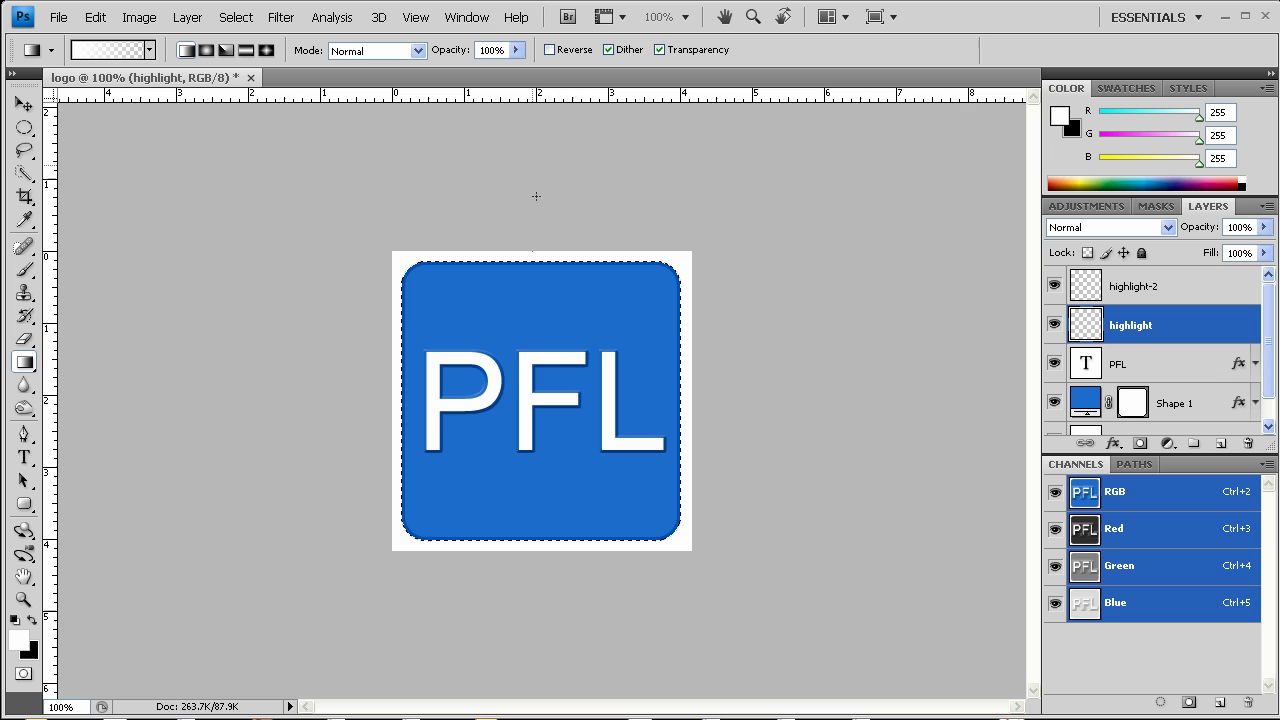
pyautogui.moveTo(557, 468); pyautogui.dragTo(557, 465)
pyautogui.hotkey('ctrl', 'd')
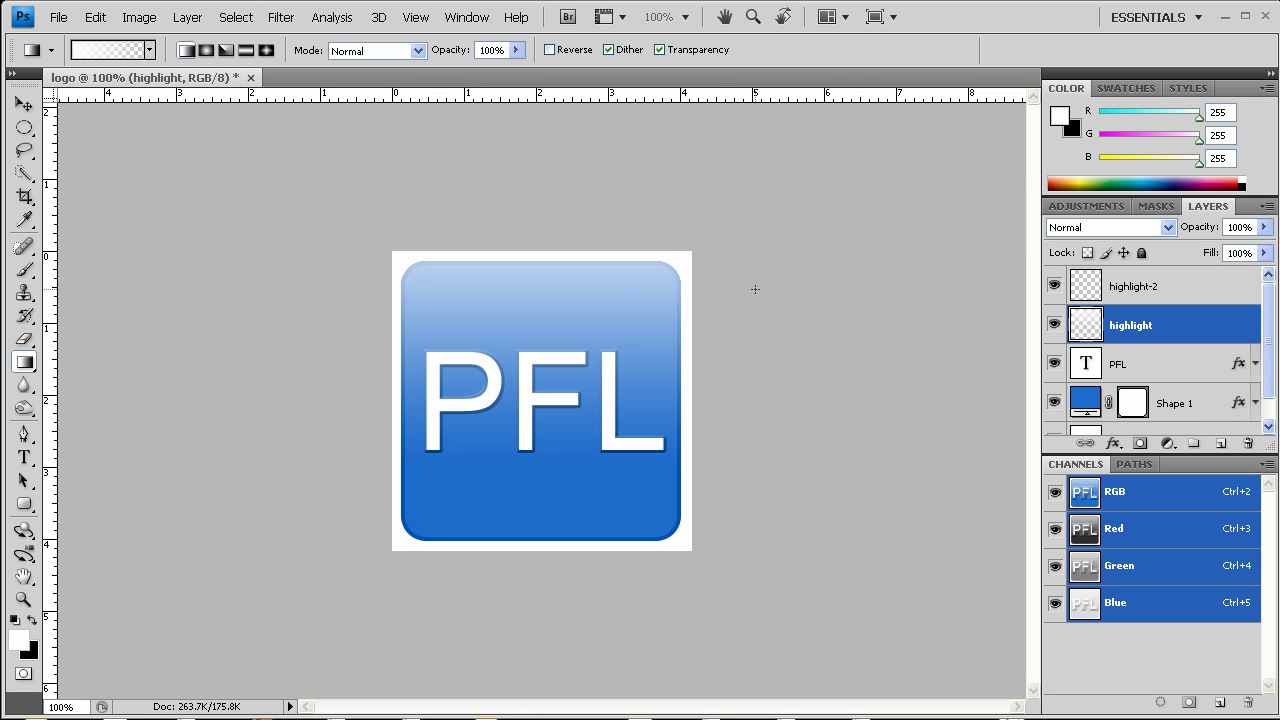
# Step: Add a 5 px, 75% drop shadow to the Shape 1 rounded square
pyautogui.click(1240, 403)
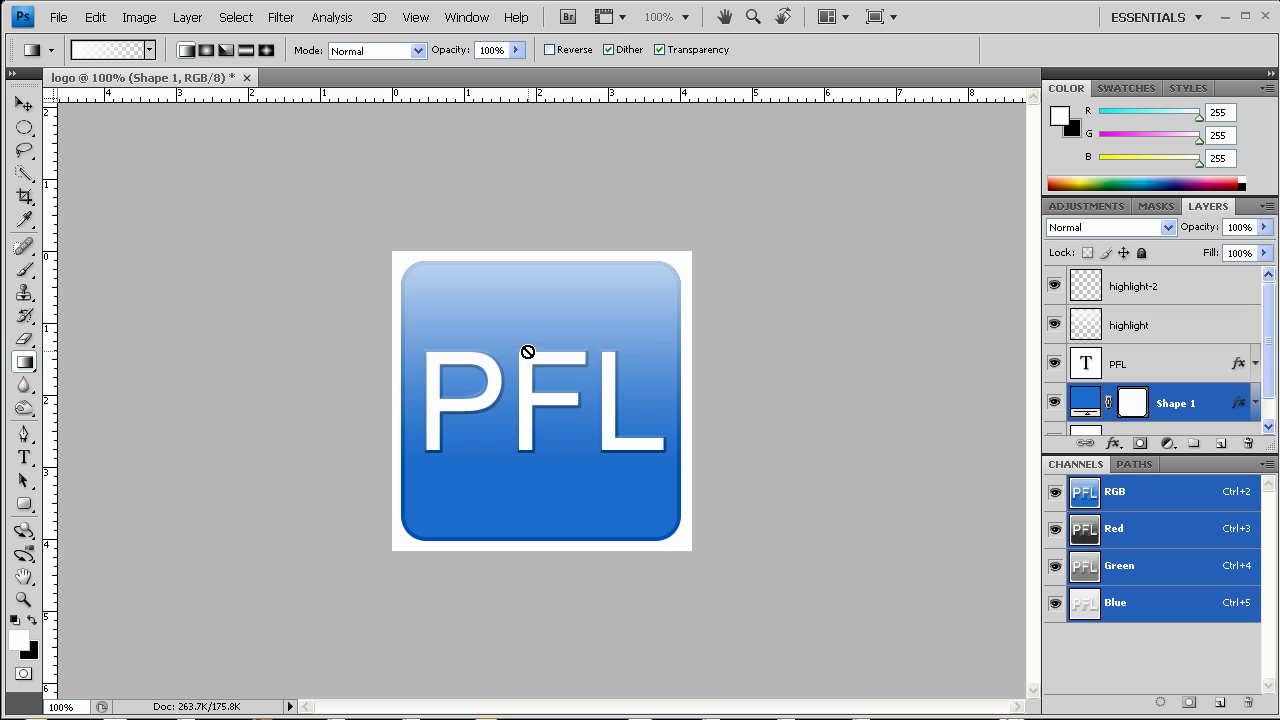
pyautogui.doubleClick(1208, 403)
pyautogui.click(757, 382)
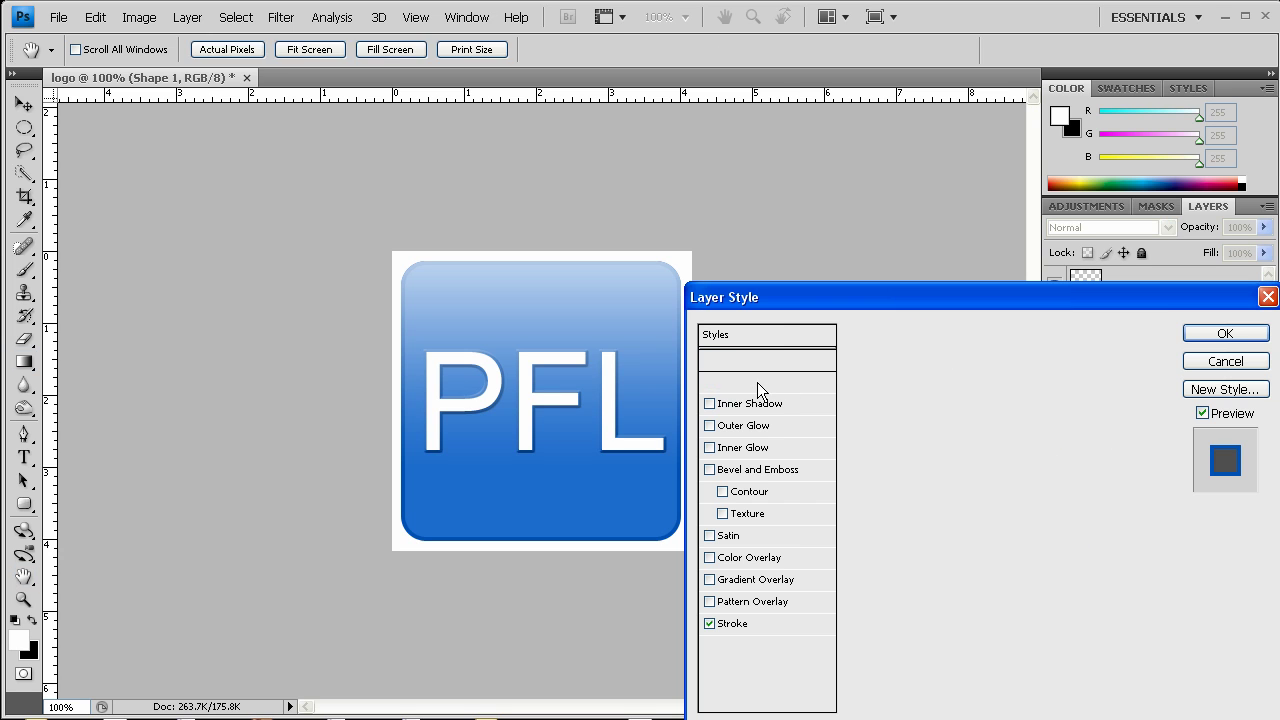
pyautogui.moveTo(785, 305); pyautogui.dragTo(922, 314)
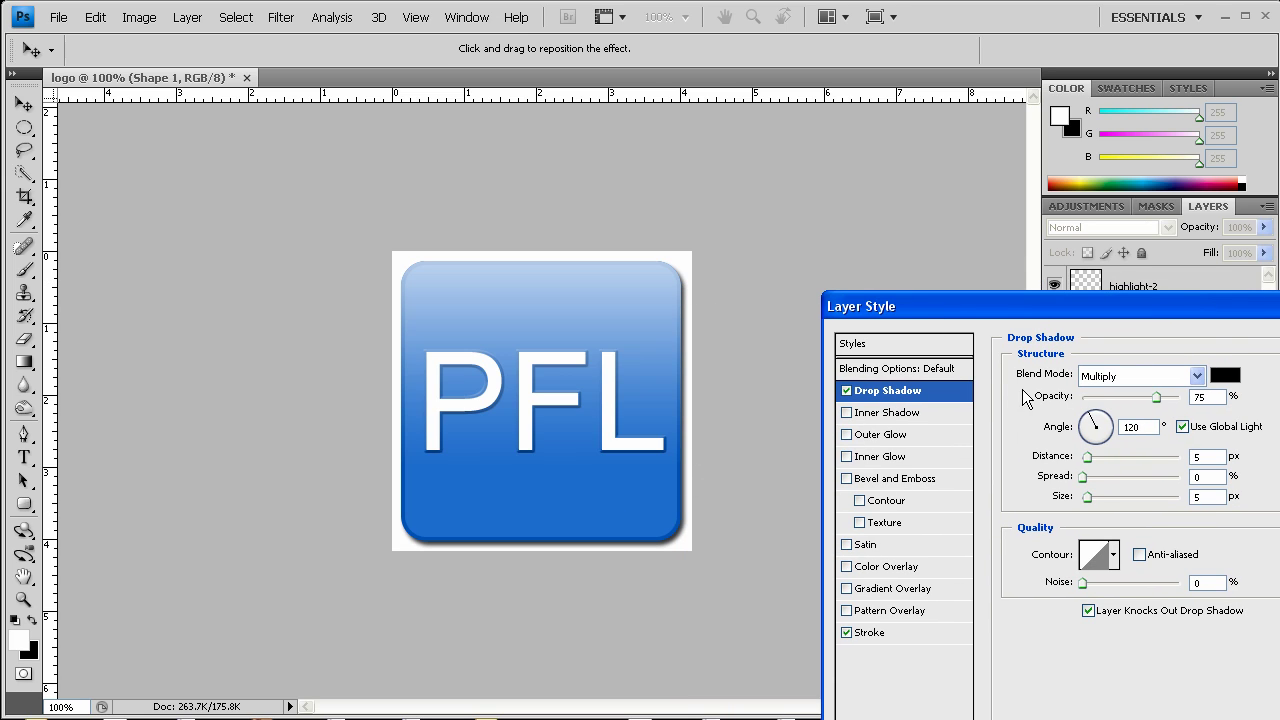
pyautogui.moveTo(1216, 309); pyautogui.dragTo(1054, 286)
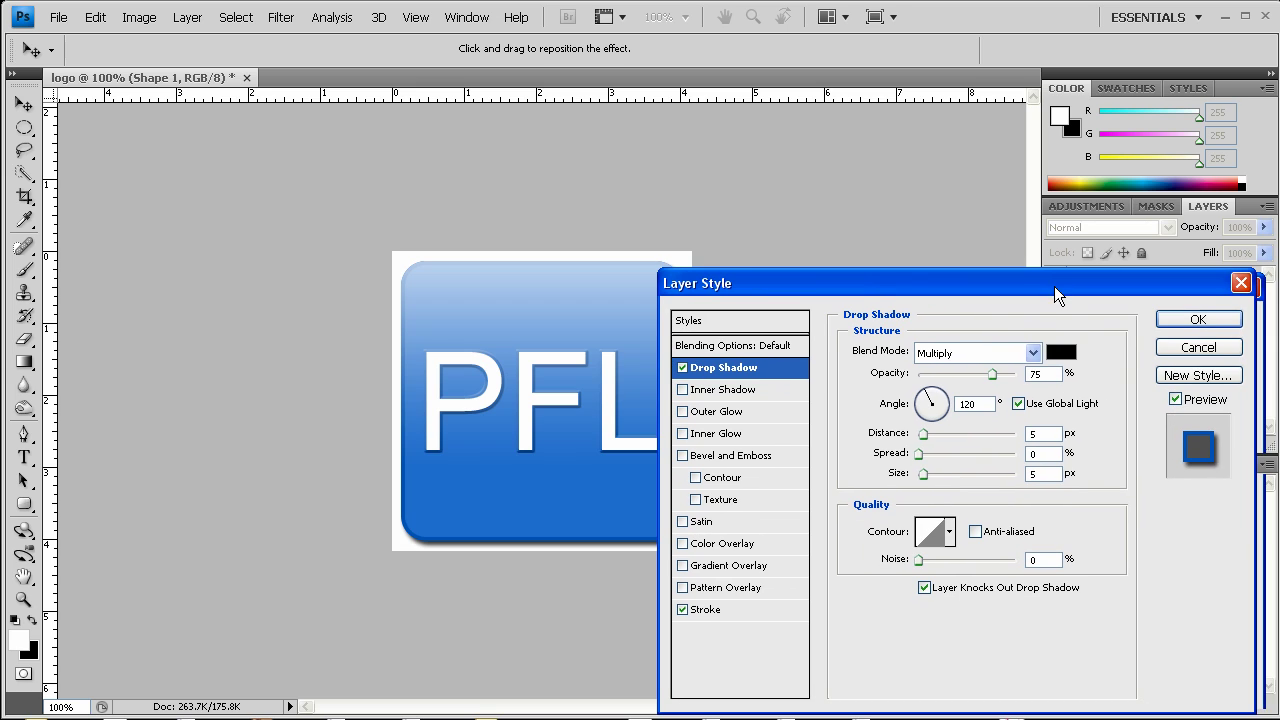
pyautogui.click(1187, 317)
# Step: Hide the highlight layer, activate highlight-2, and select the rounded square's outline
pyautogui.press('g')
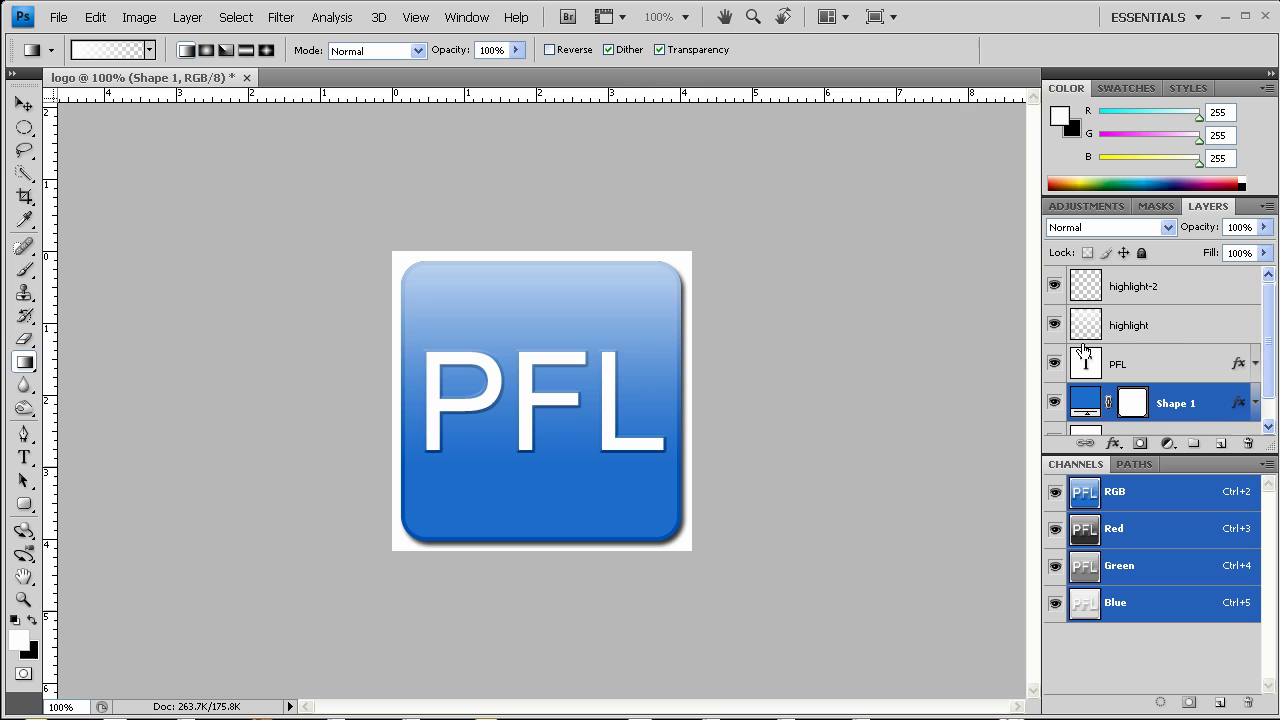
pyautogui.click(1177, 330)
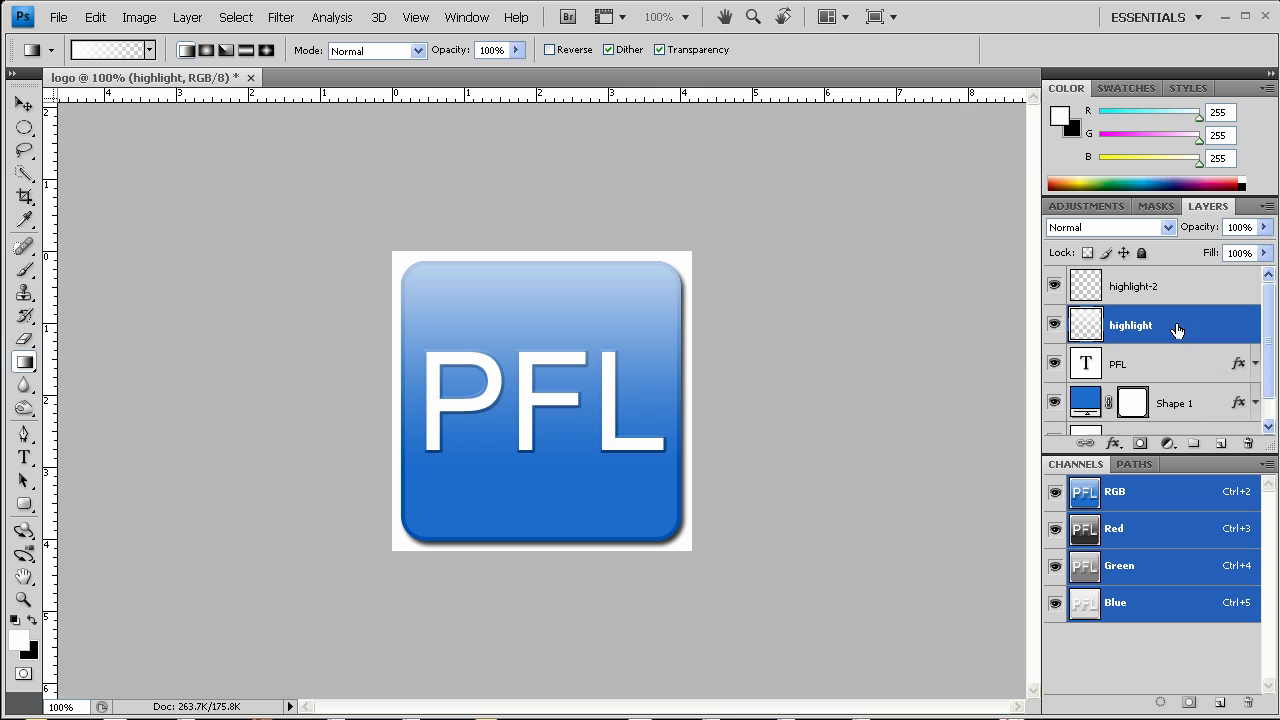
pyautogui.click(1230, 293)
pyautogui.click(1054, 324)
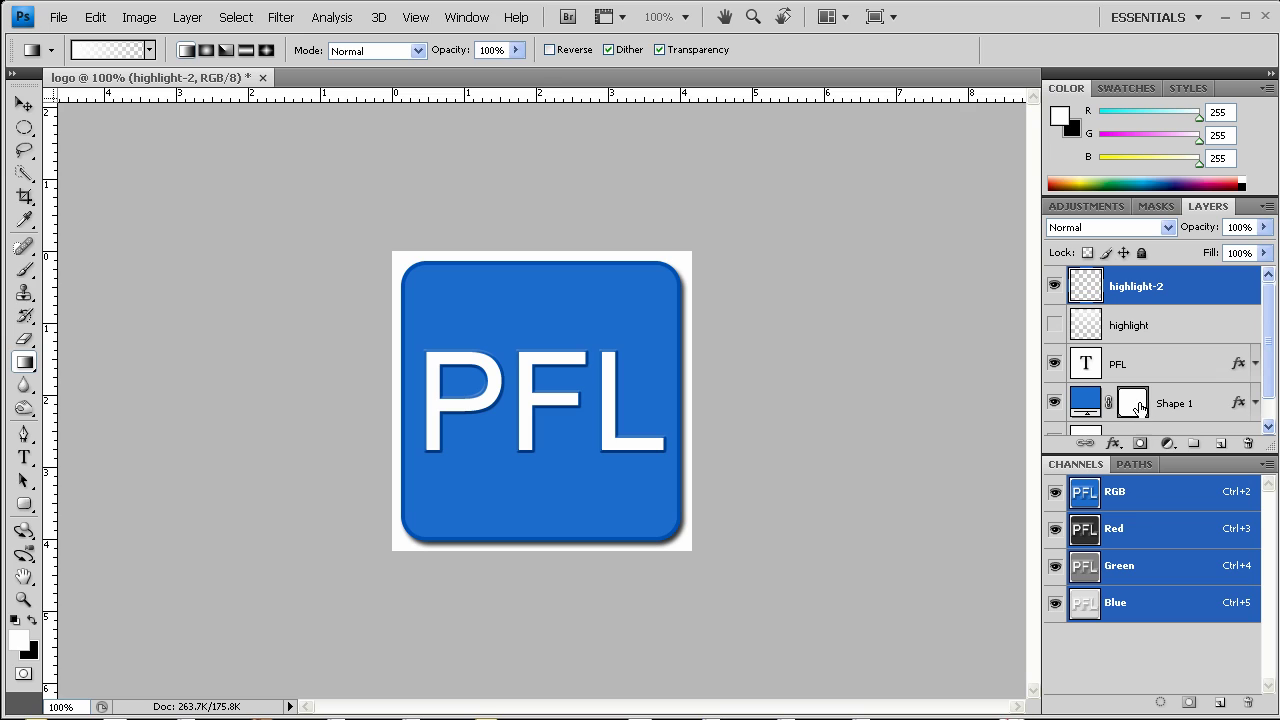
pyautogui.keyDown('ctrl'); pyautogui.click(1123, 403); pyautogui.keyUp('ctrl')
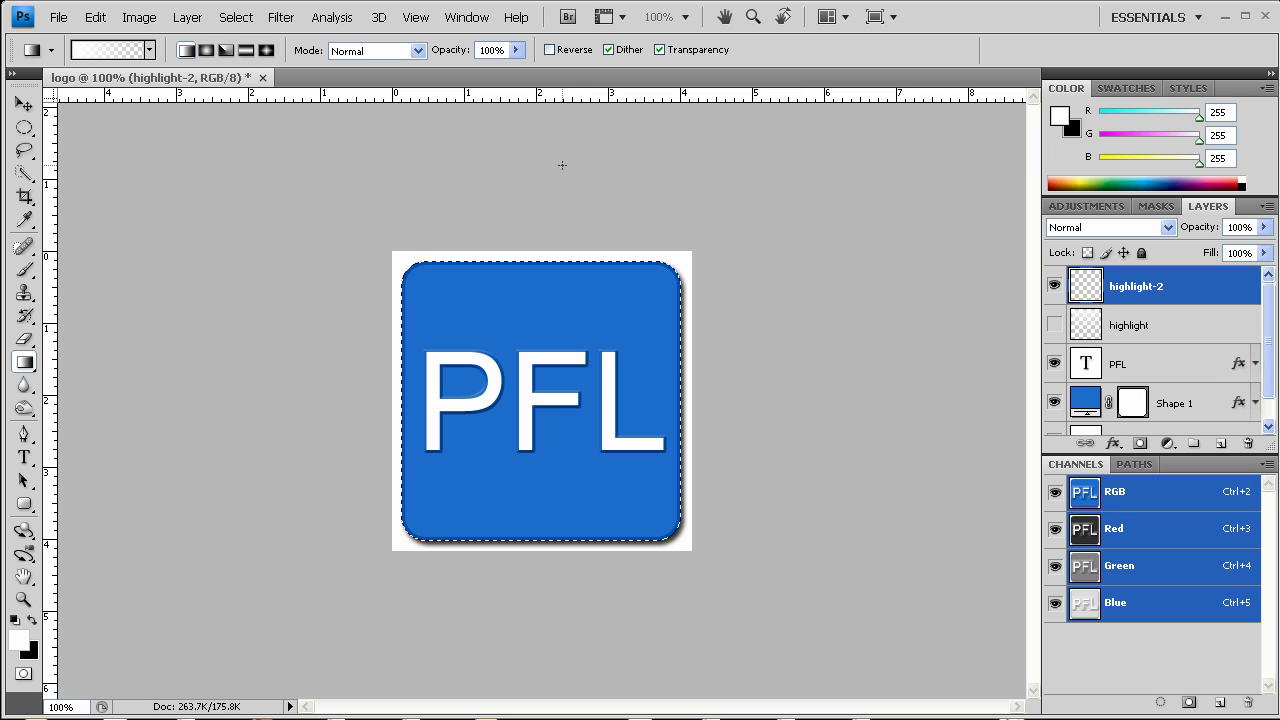
# Step: Fill the rounded square on highlight-2 with a white-to-transparent gradient from the top, then deselect
pyautogui.moveTo(539, 435); pyautogui.dragTo(539, 437)
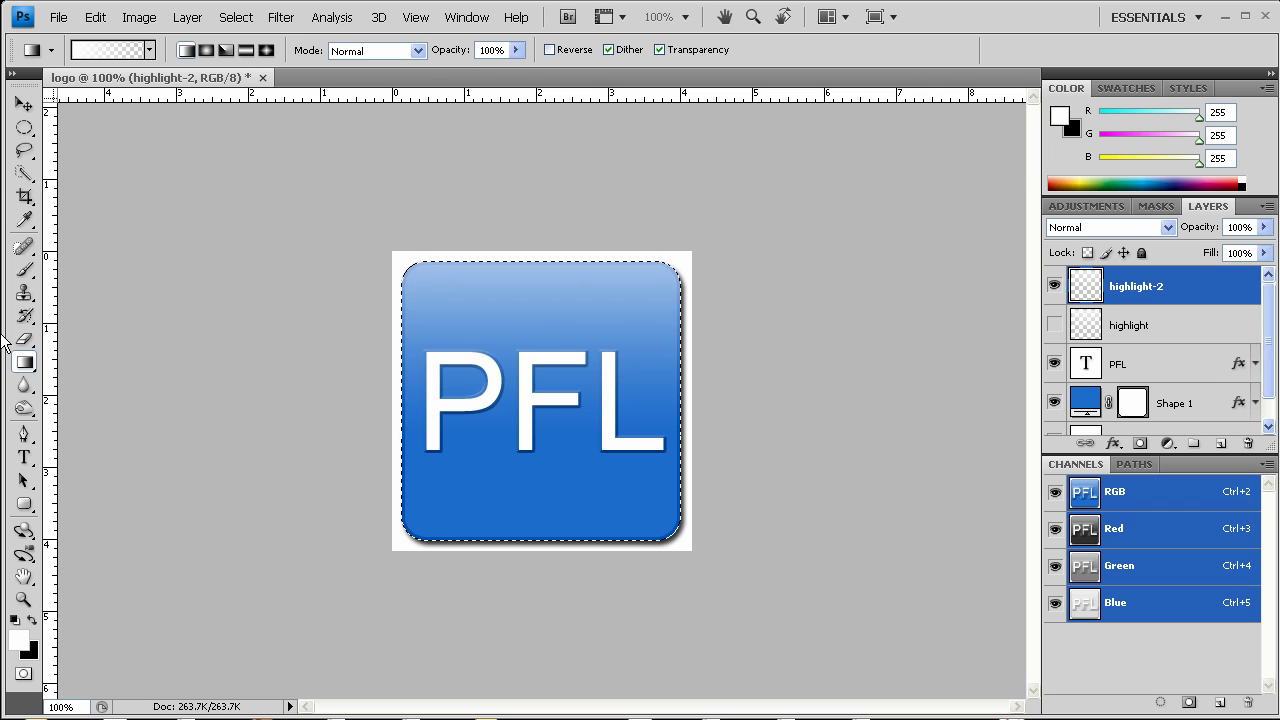
pyautogui.hotkey('ctrl', 'd')
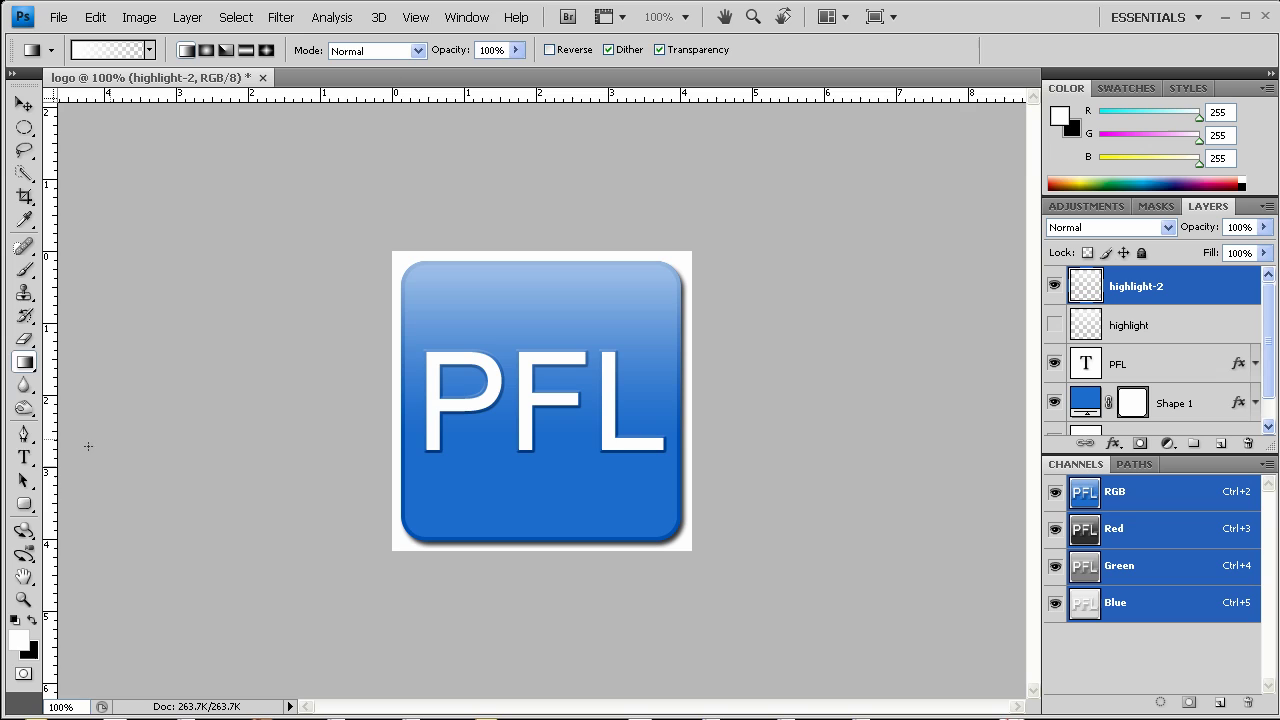
pyautogui.click(24, 480)
# Step: Draw a closed curved Pen path over the top of the icon, dipping across its middle
pyautogui.click(24, 433)
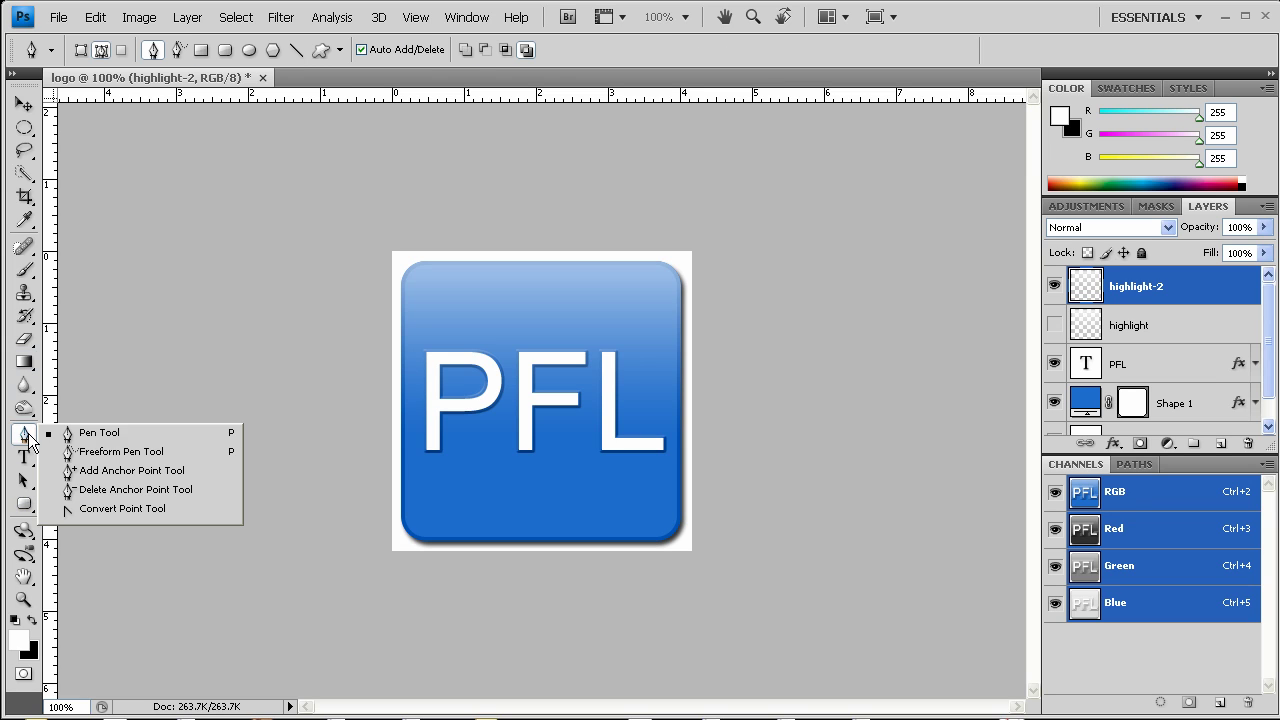
pyautogui.click(90, 431)
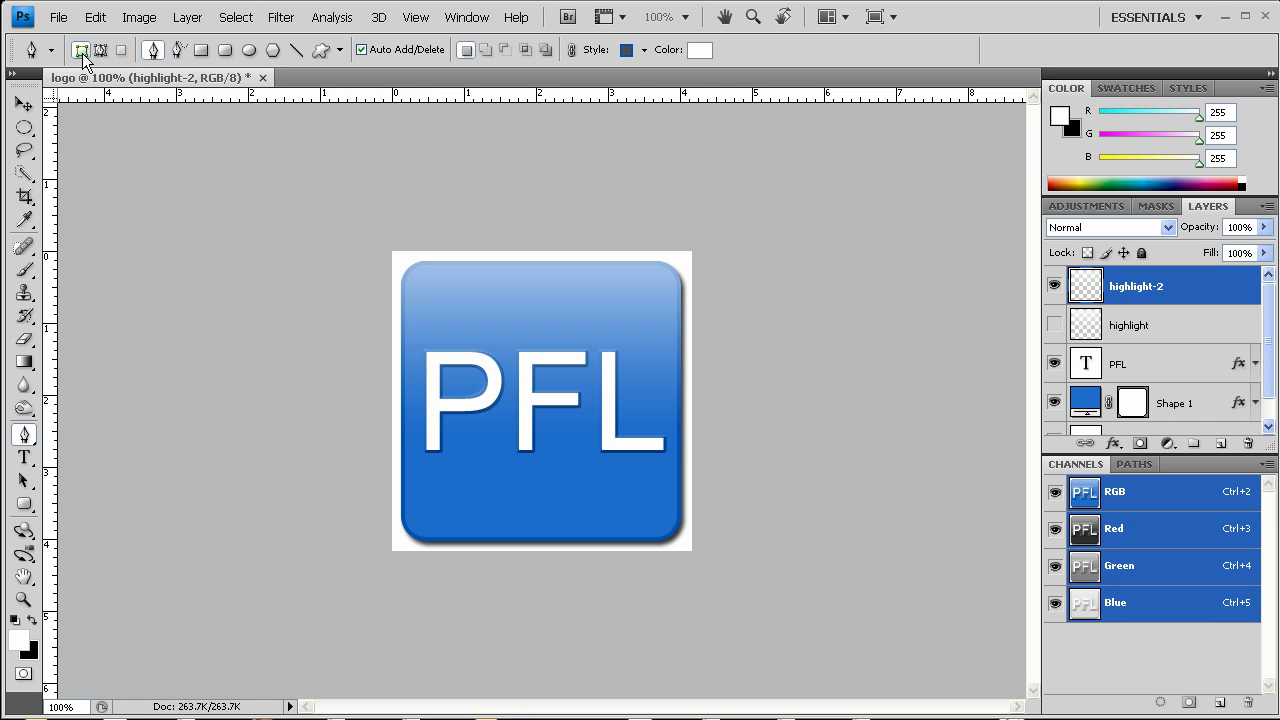
pyautogui.click(354, 427)
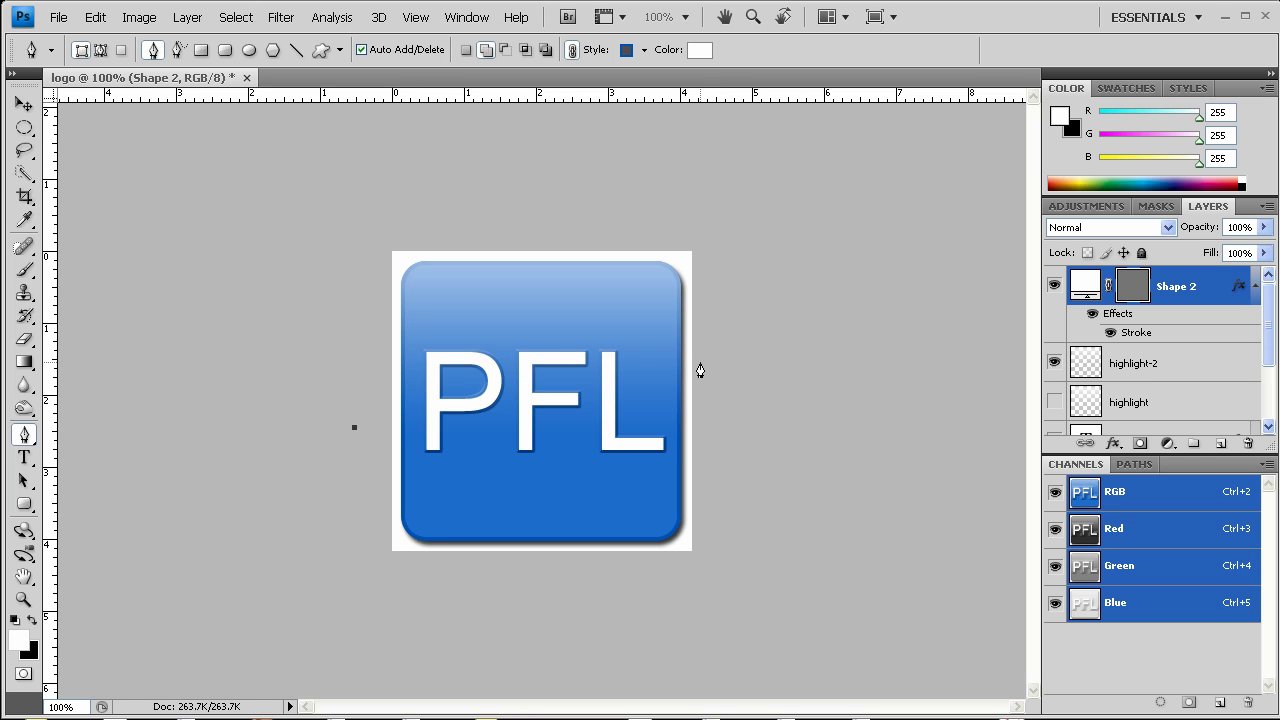
pyautogui.moveTo(700, 366)
pyautogui.mouseDown()
pyautogui.moveTo(895, 453)
pyautogui.moveTo(952, 414)
pyautogui.mouseUp()
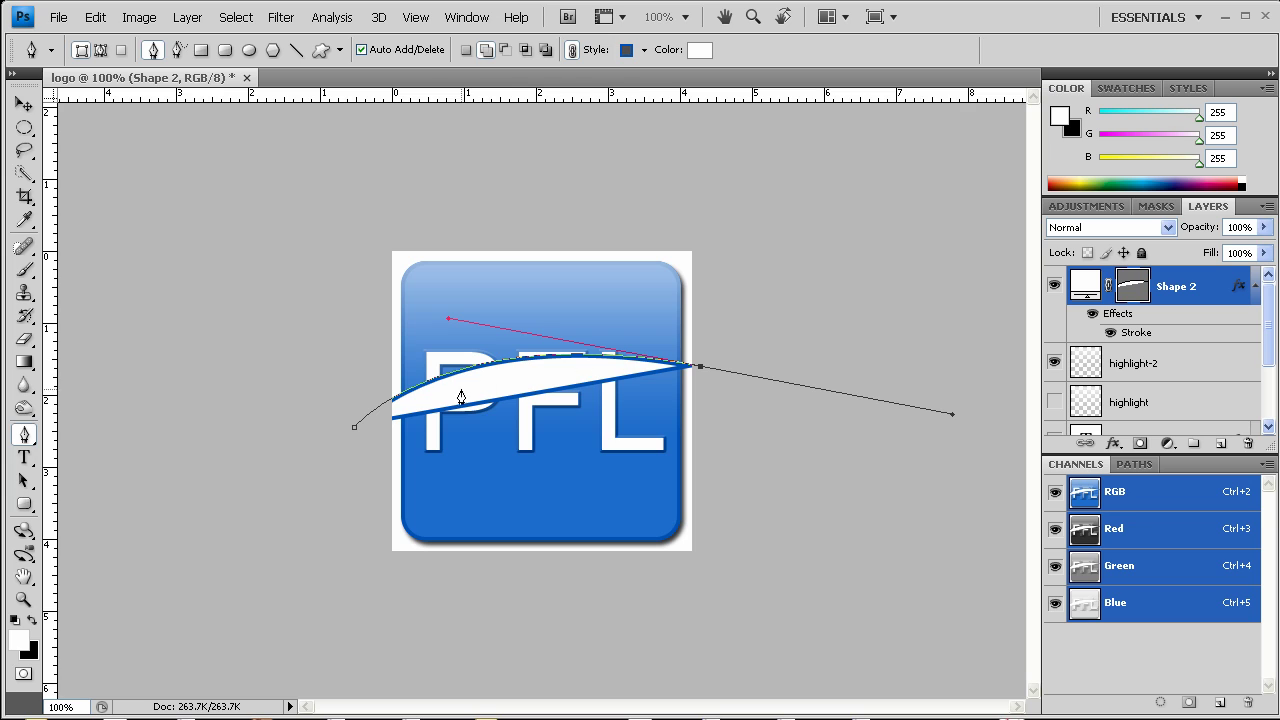
pyautogui.click(762, 208)
pyautogui.click(467, 170)
pyautogui.click(377, 186)
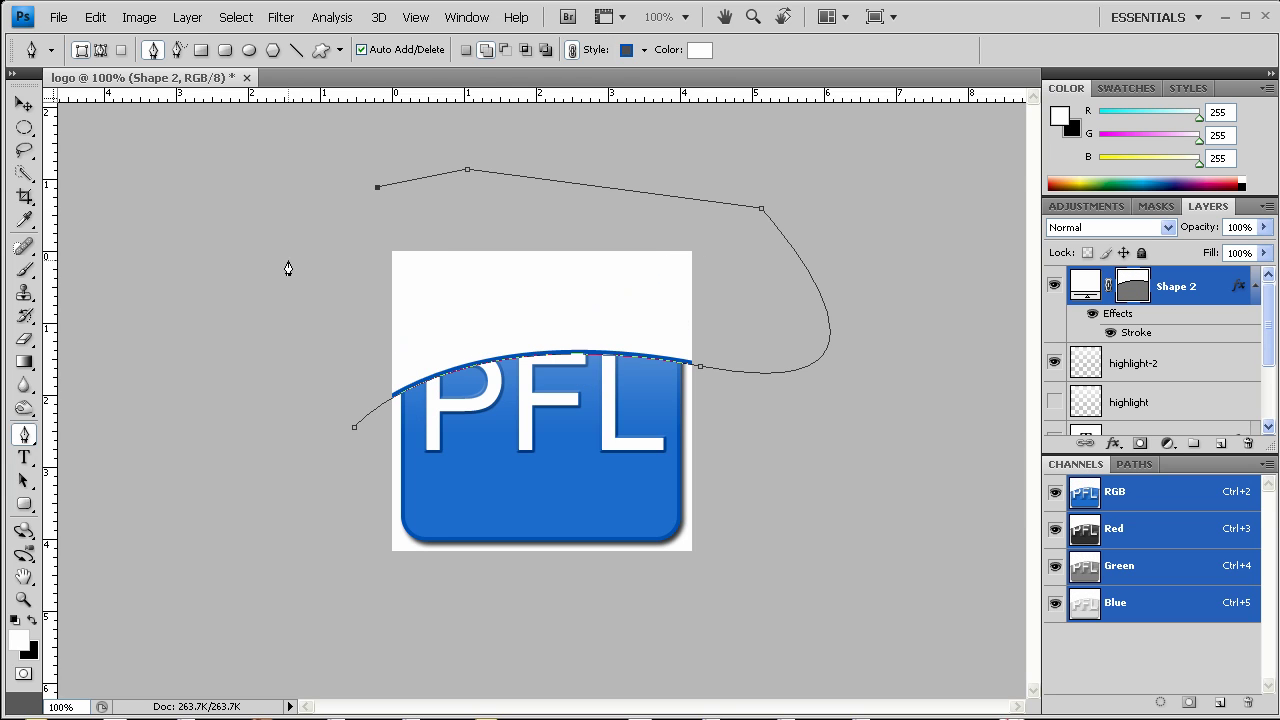
pyautogui.click(290, 262)
pyautogui.click(354, 427)
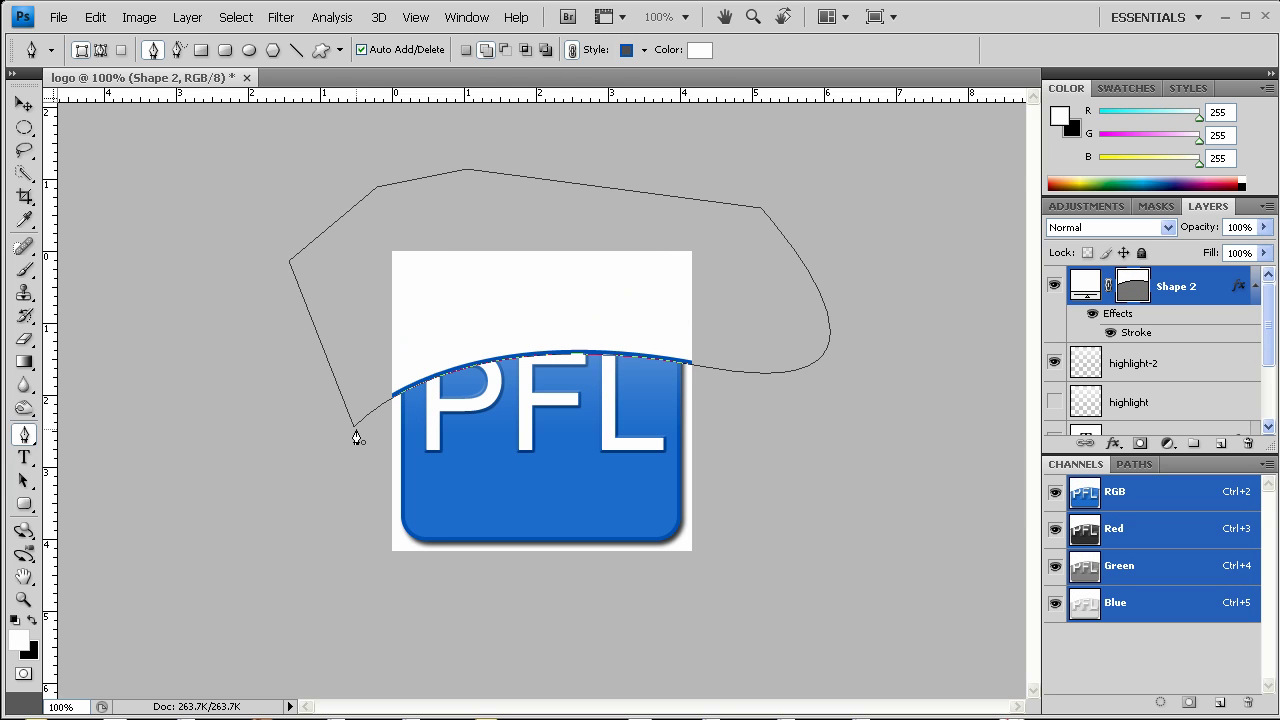
# Step: Load the curve as a selection, delete the temporary Shape 2 layer, and erase the gradient below the curve
pyautogui.keyDown('ctrl'); pyautogui.click(1133, 289); pyautogui.keyUp('ctrl')
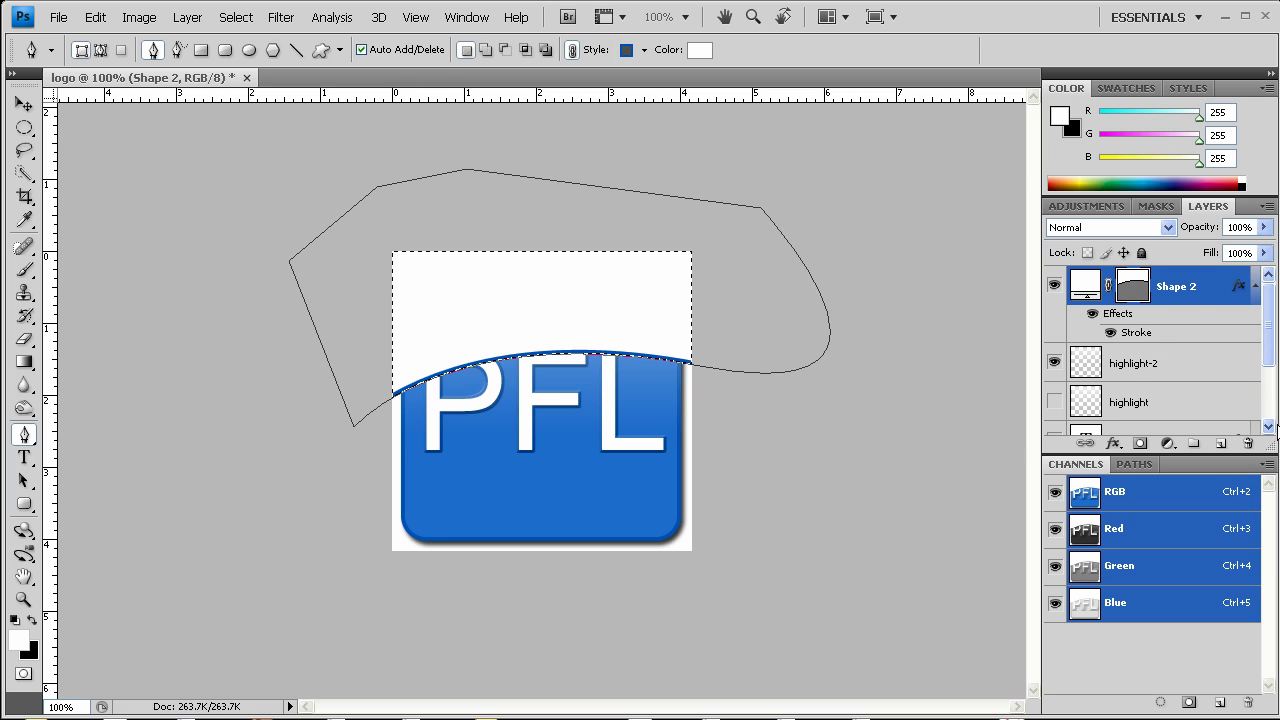
pyautogui.click(1248, 443)
pyautogui.press('Return')
pyautogui.click(1248, 443)
pyautogui.press('Return')
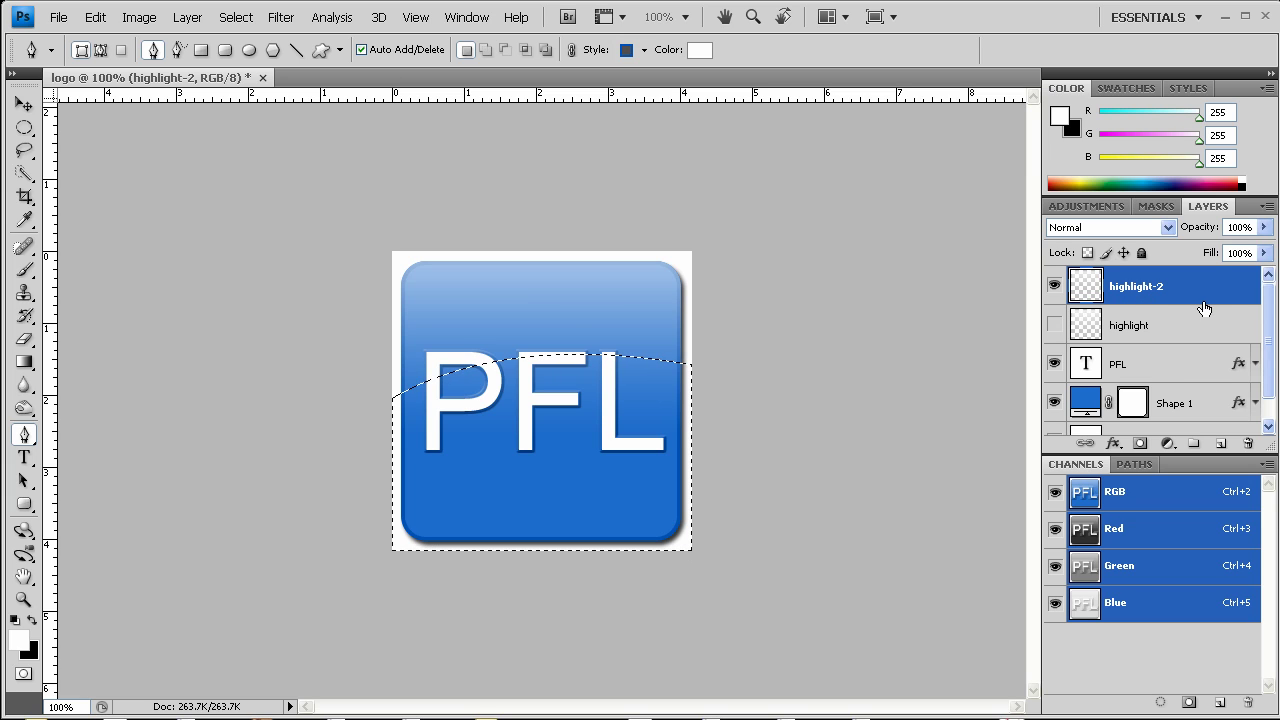
pyautogui.press('Delete')
pyautogui.hotkey('ctrl', 'd')
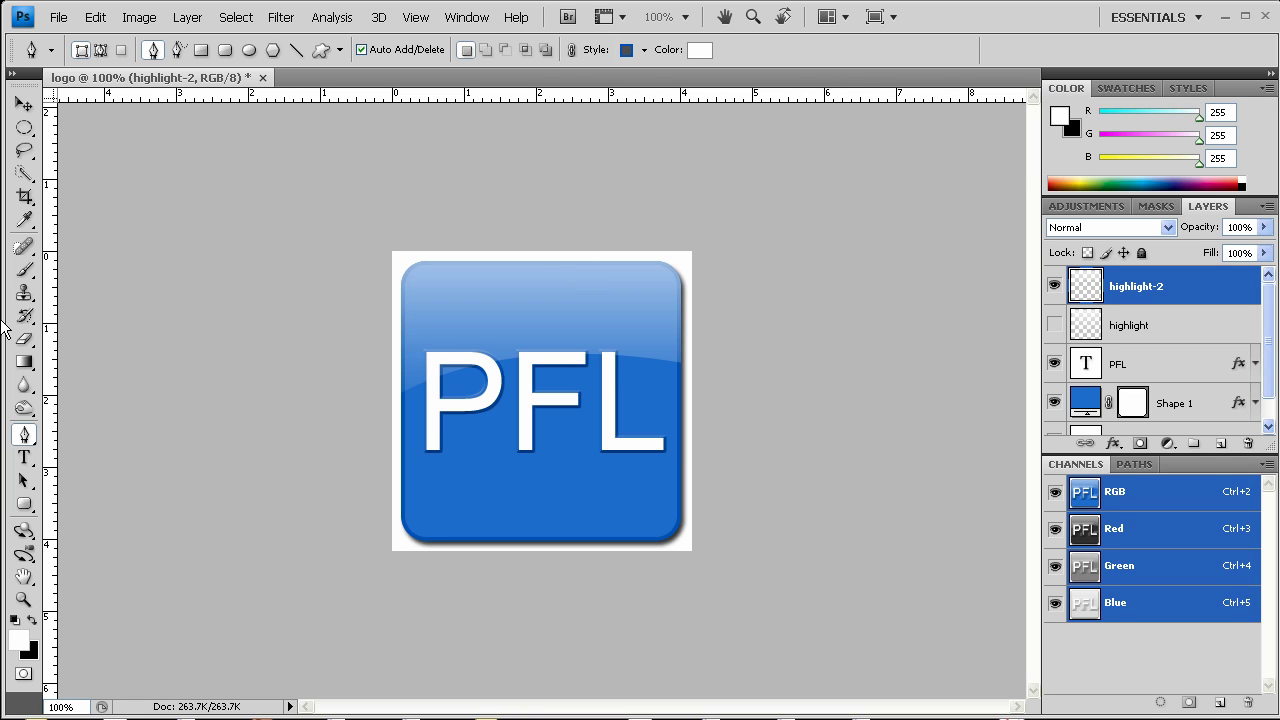
# Step: Switch to the Brush tool with a soft 65 px brush
pyautogui.click(24, 269)
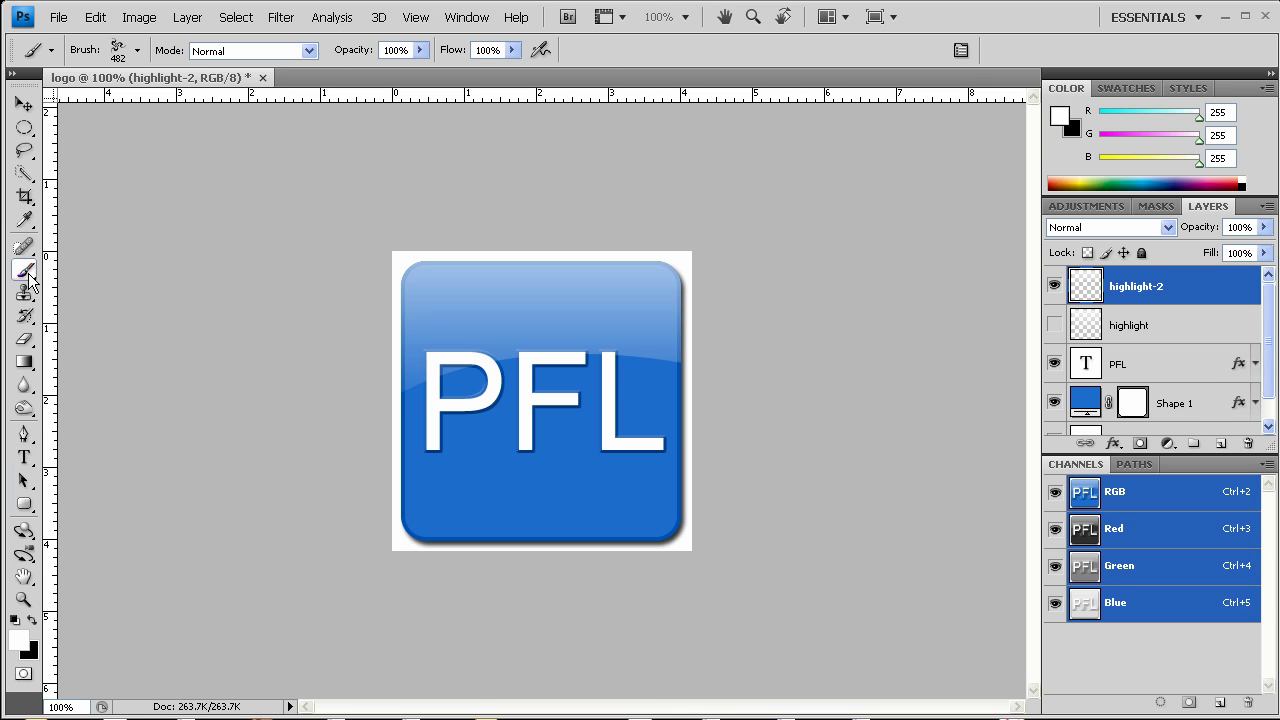
pyautogui.rightClick(528, 539)
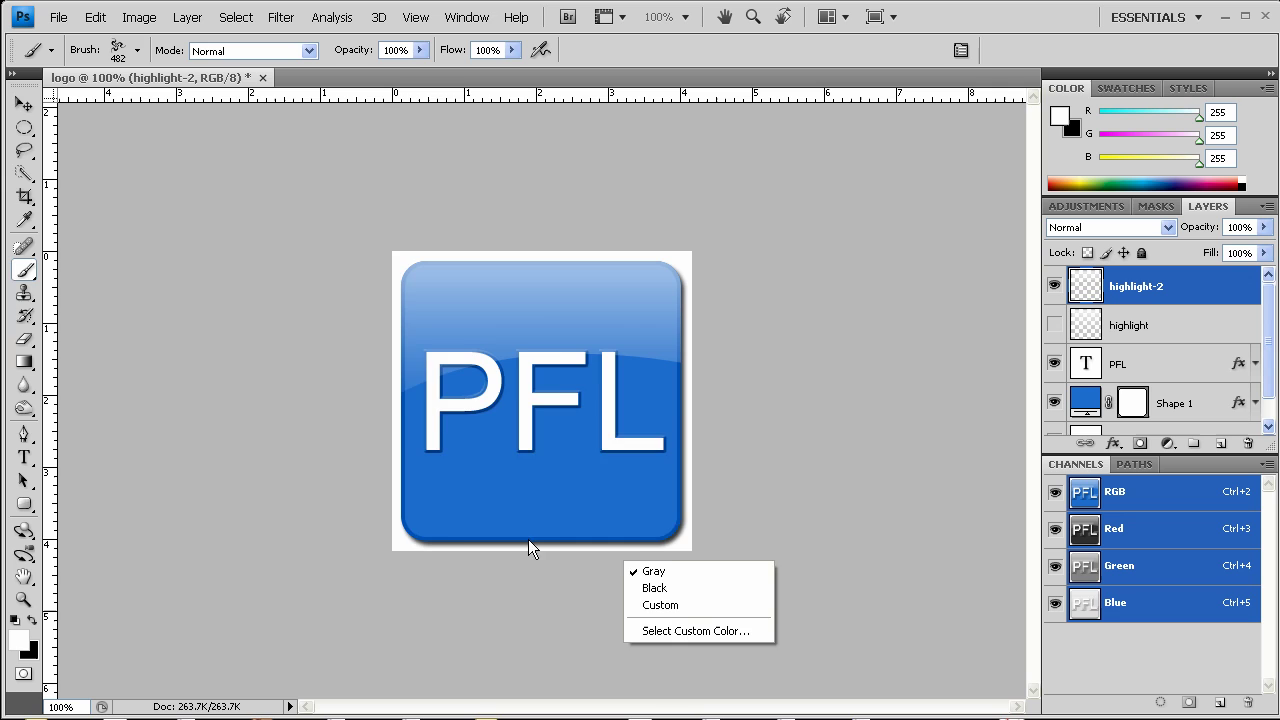
pyautogui.rightClick(530, 420)
pyautogui.click(571, 453)
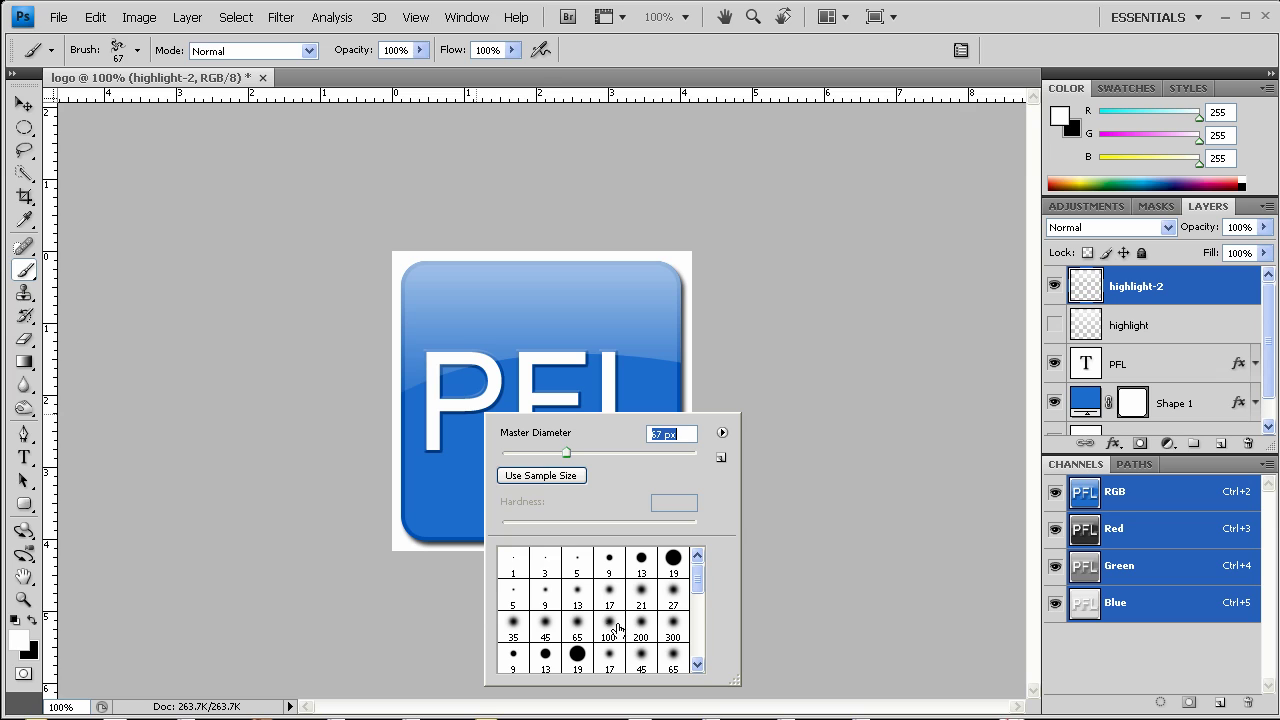
pyautogui.click(574, 627)
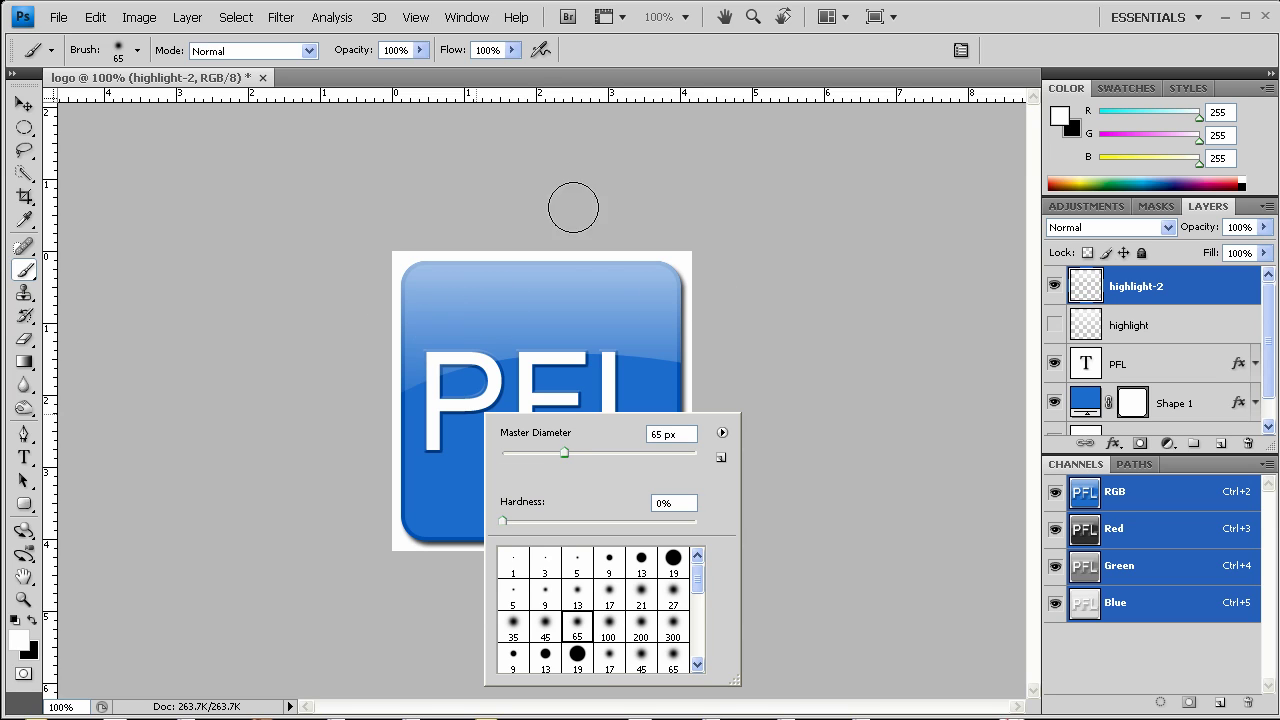
pyautogui.press('Return')
# Step: Add Layer 2 below highlight-2, paint a white band across the icon's top, and select the rounded square
pyautogui.click(1220, 443)
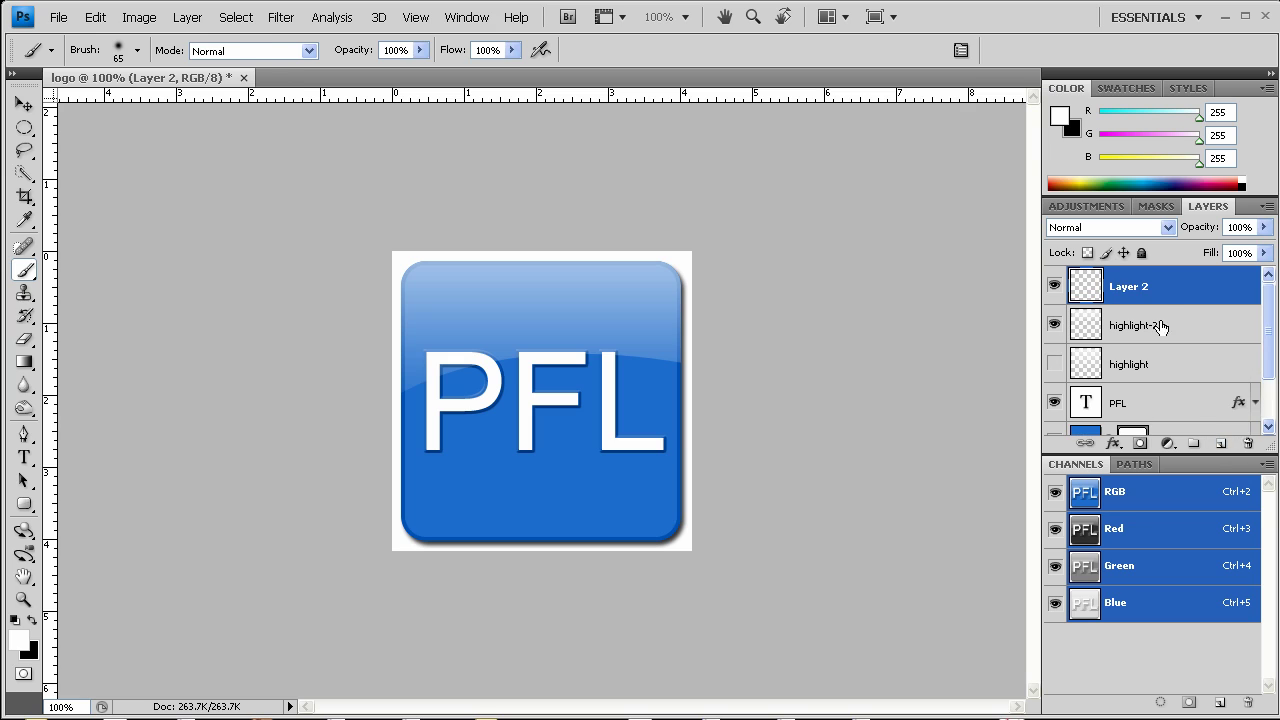
pyautogui.moveTo(1151, 291); pyautogui.dragTo(1160, 352)
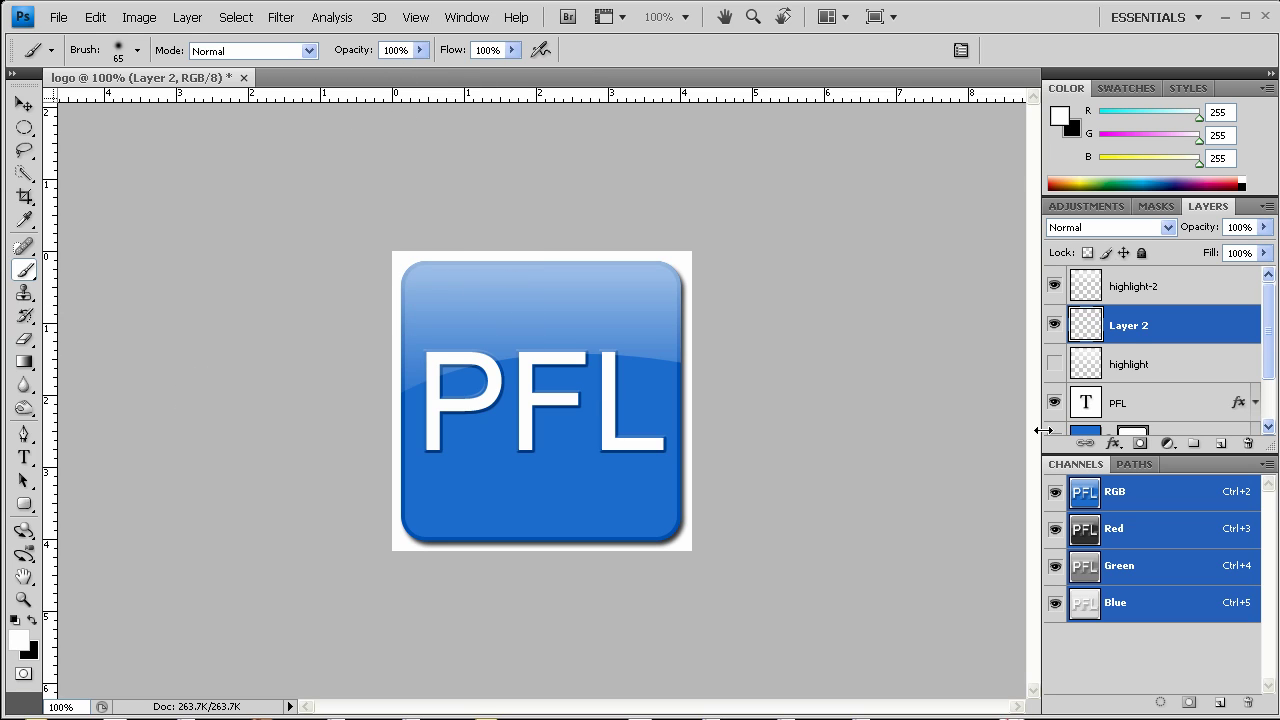
pyautogui.click(436, 310)
pyautogui.moveTo(436, 310); pyautogui.dragTo(645, 311)
pyautogui.hotkey('ctrl', 'z')
pyautogui.moveTo(434, 303); pyautogui.dragTo(652, 306)
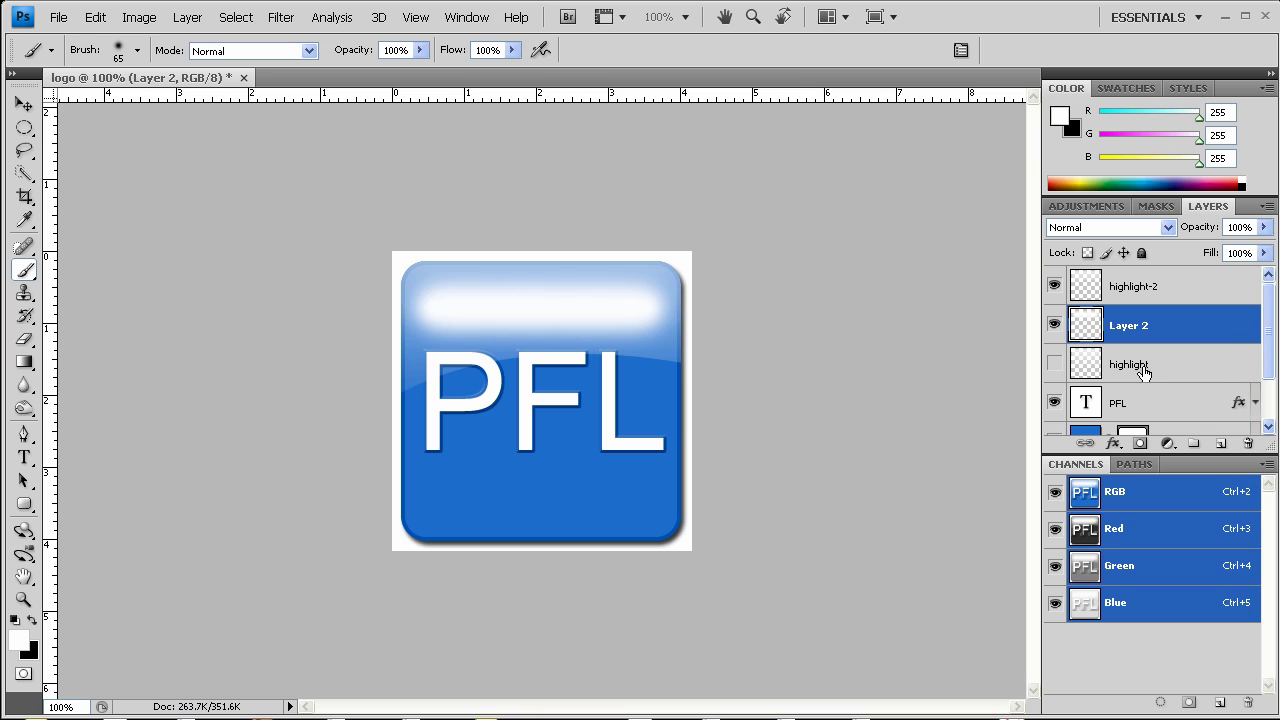
pyautogui.keyDown('ctrl'); pyautogui.click(1132, 432); pyautogui.keyUp('ctrl')
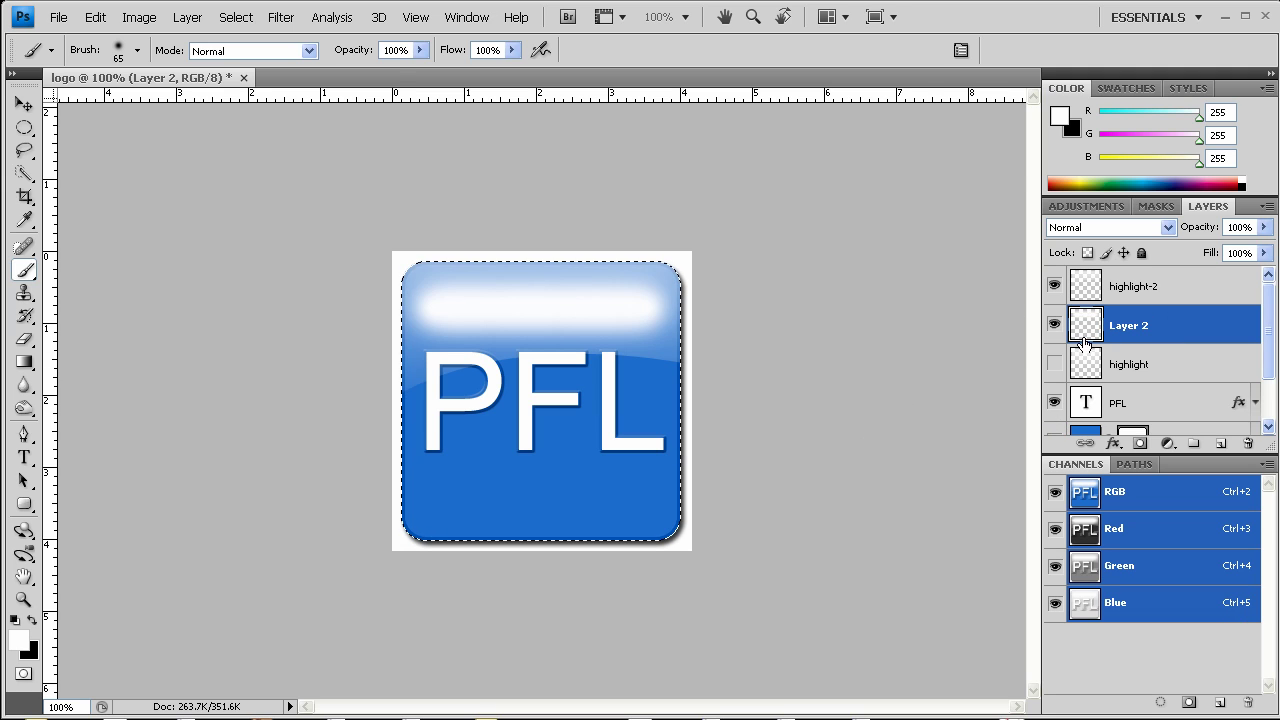
# Step: Apply a Gaussian Blur of about 16.7 px radius to the white band
pyautogui.click(283, 18)
pyautogui.moveTo(309, 171)
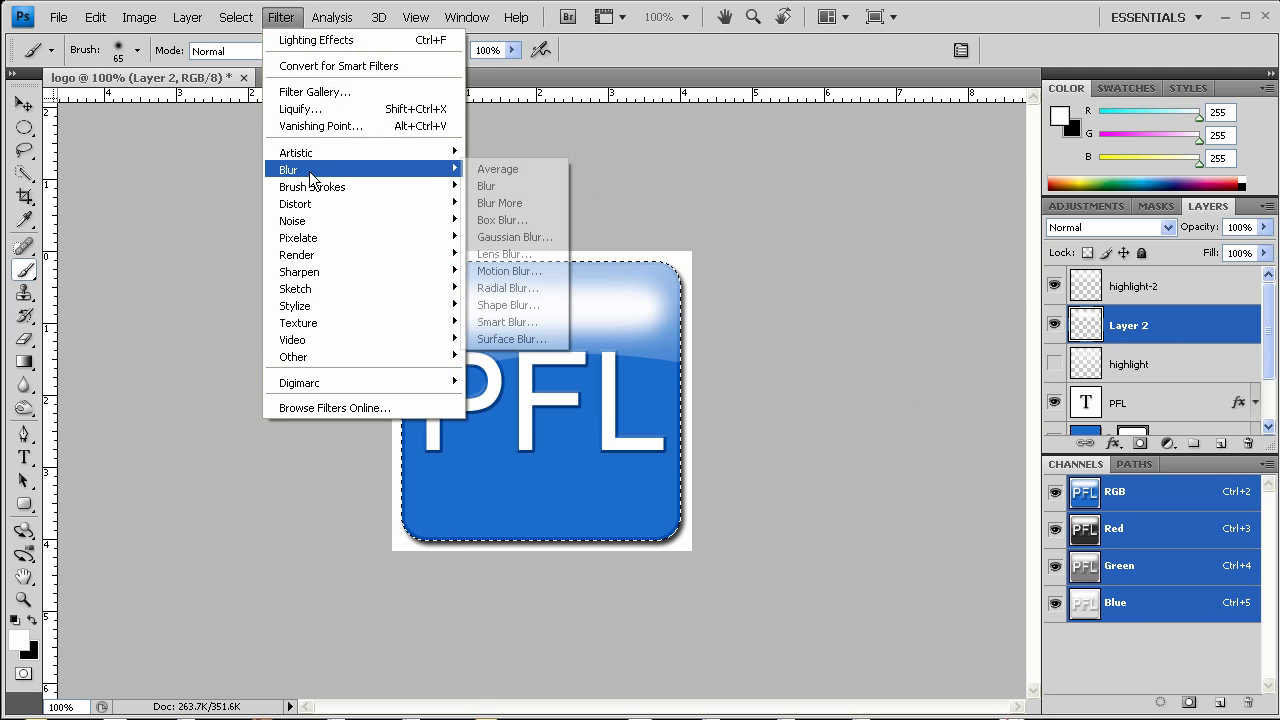
pyautogui.click(556, 233)
pyautogui.moveTo(620, 88); pyautogui.dragTo(853, 91)
pyautogui.moveTo(782, 392); pyautogui.dragTo(812, 398)
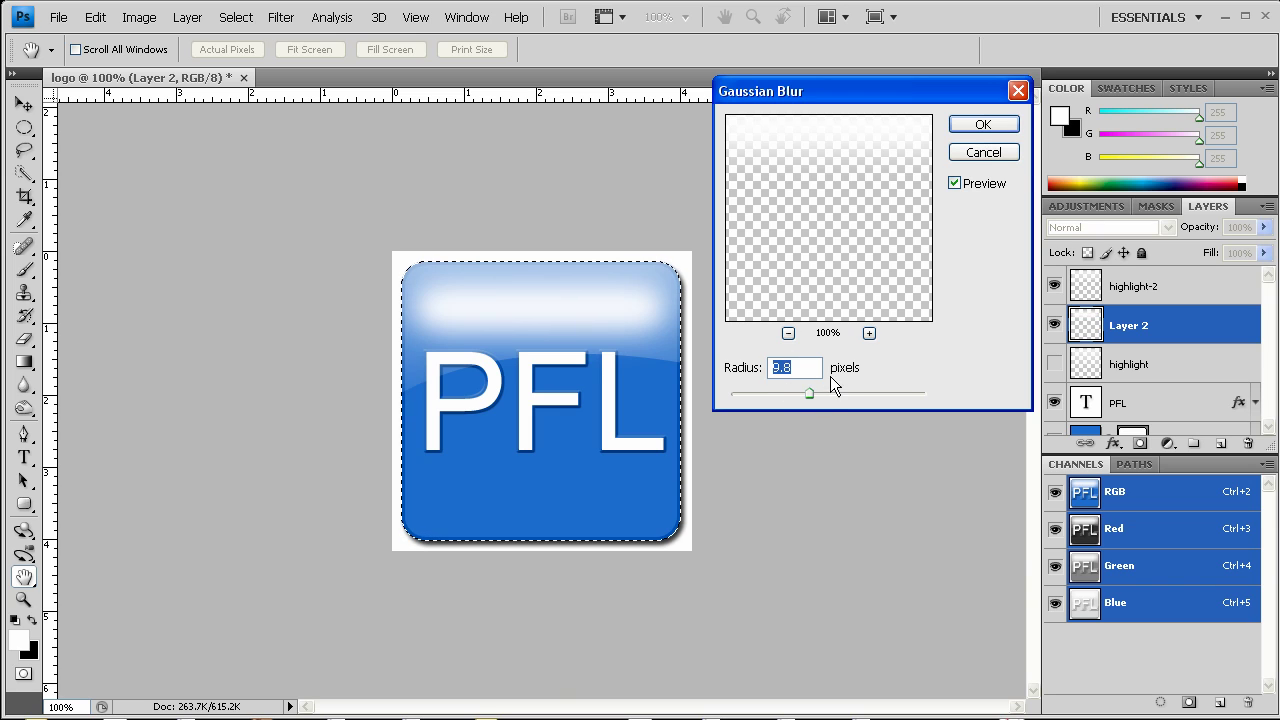
pyautogui.moveTo(809, 394); pyautogui.dragTo(817, 393)
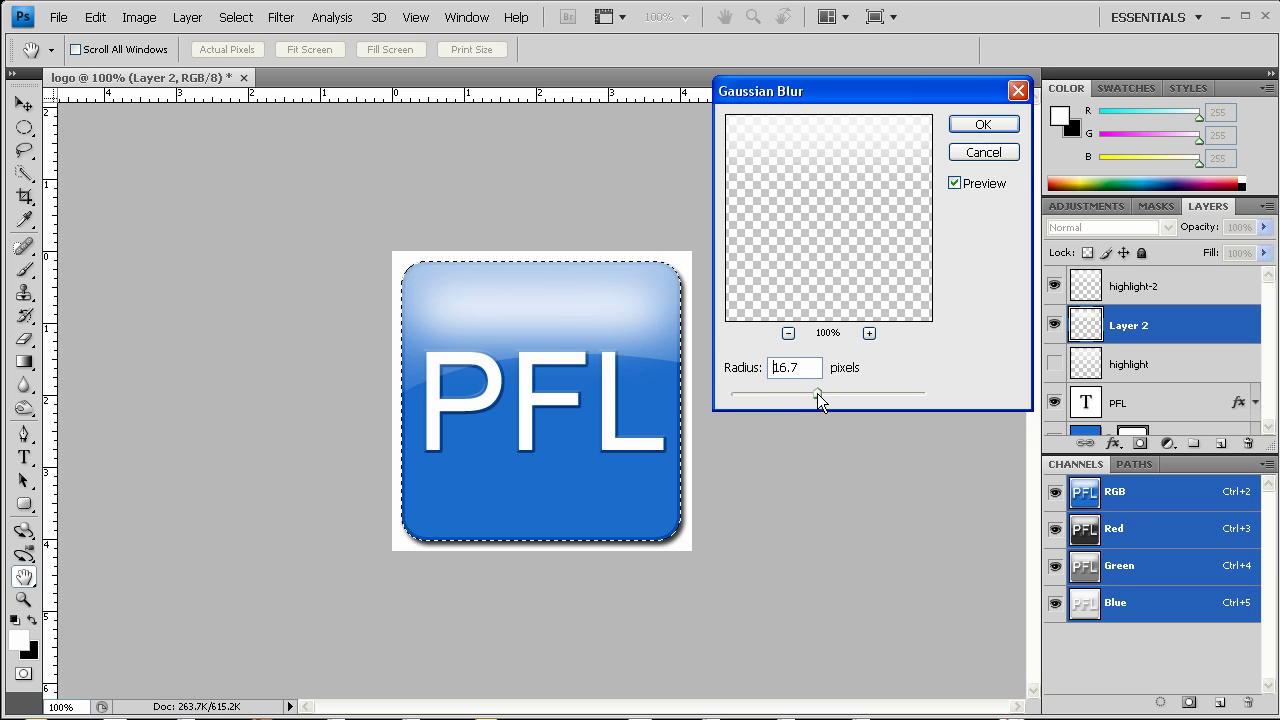
pyautogui.click(982, 124)
# Step: Set Layer 2's opacity to 56% and deselect
pyautogui.click(1264, 227)
pyautogui.moveTo(1256, 249); pyautogui.dragTo(1214, 243)
pyautogui.hotkey('ctrl', 'd')
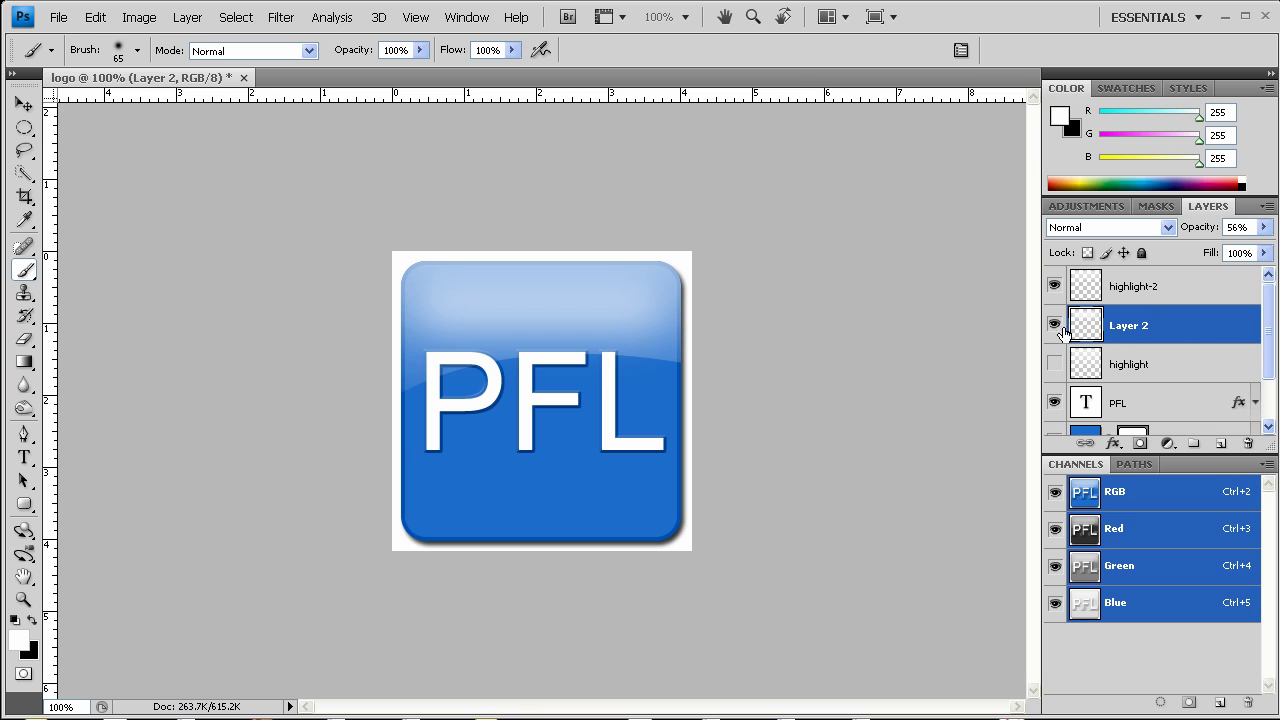
# Step: Select the icon layers from highlight-2 down to Shape 1, leaving out the white Layer 1
pyautogui.click(1054, 286)
pyautogui.click(1054, 286)
pyautogui.click(1176, 294)
pyautogui.scroll(-2, 1193, 364)
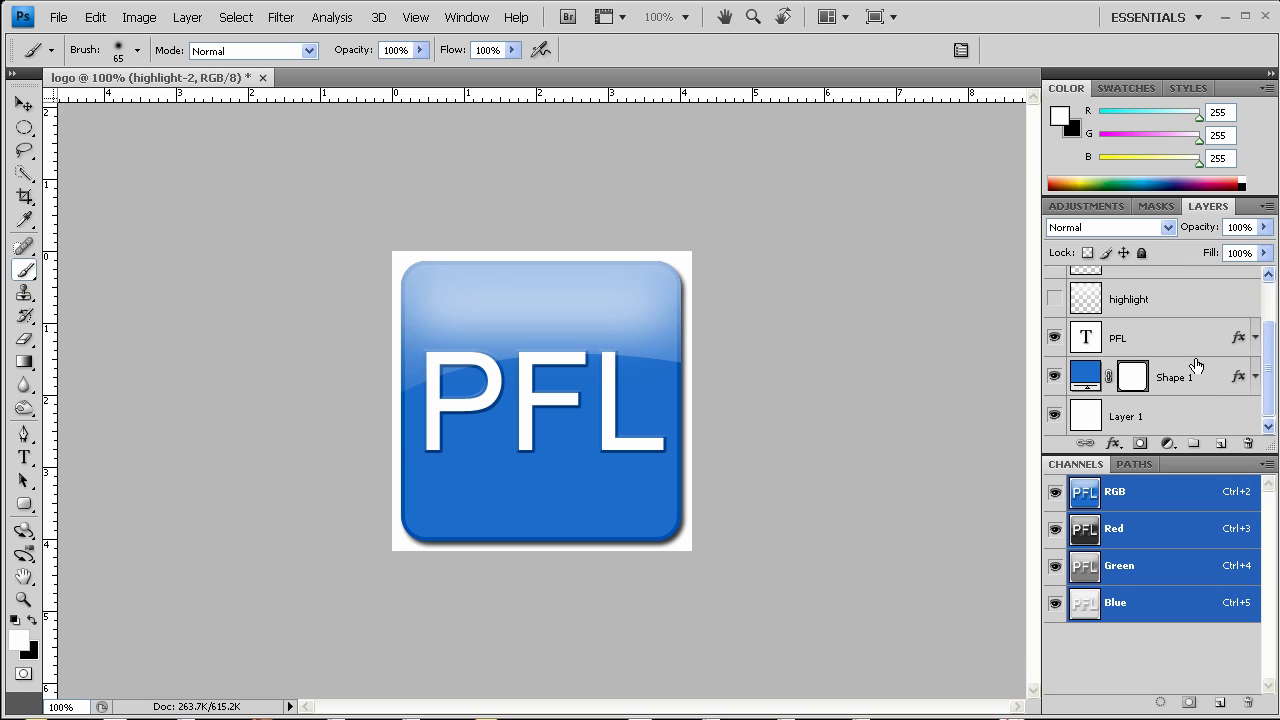
pyautogui.keyDown('shift'); pyautogui.click(1176, 418); pyautogui.keyUp('shift')
pyautogui.keyDown('ctrl'); pyautogui.click(1180, 418); pyautogui.keyUp('ctrl')
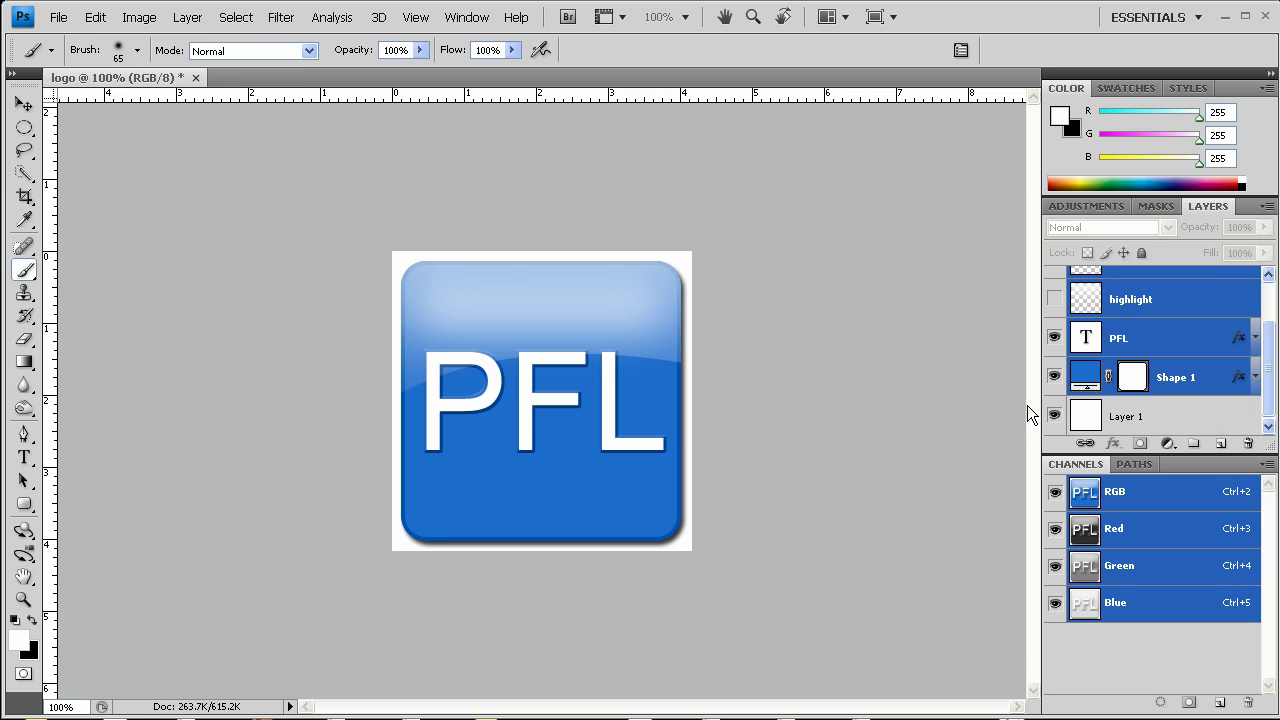
# Step: Scale the selected icon layers to about 21.6% around their centre
pyautogui.hotkey('ctrl', 't')
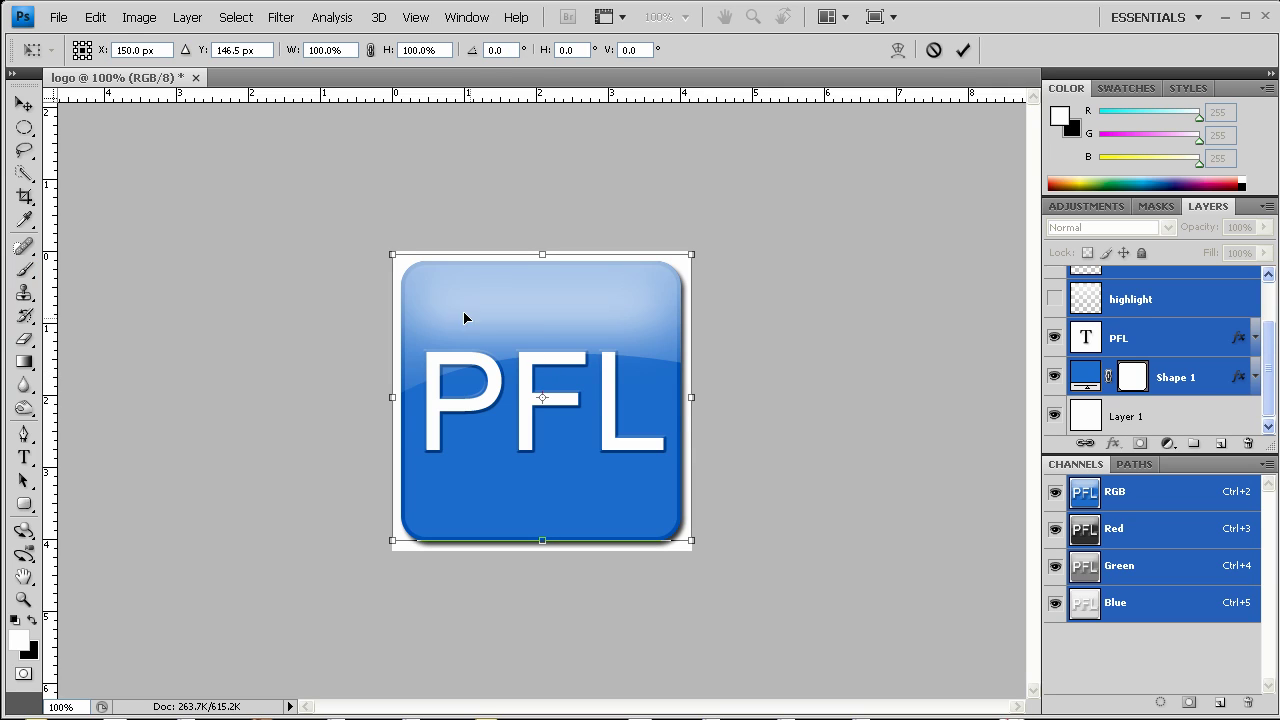
pyautogui.press('alt')
pyautogui.moveTo(393, 256); pyautogui.dragTo(503, 363)
pyautogui.press('Return')
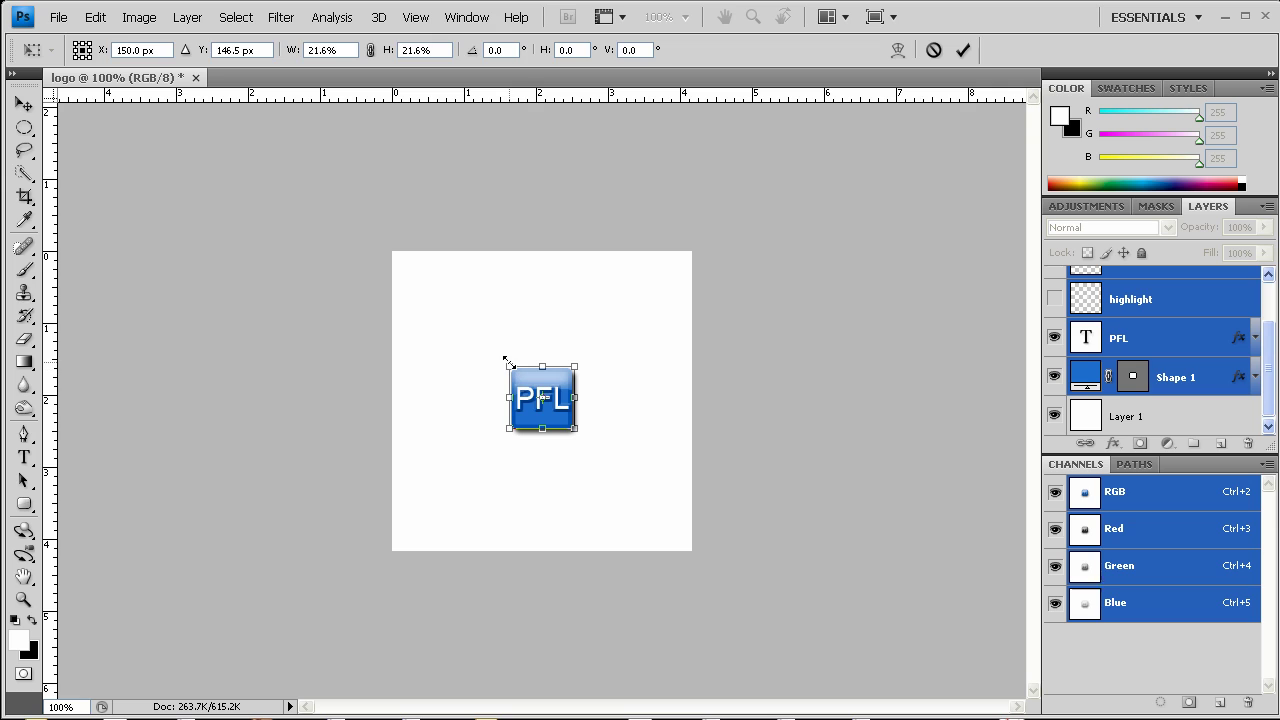
pyautogui.press('b')
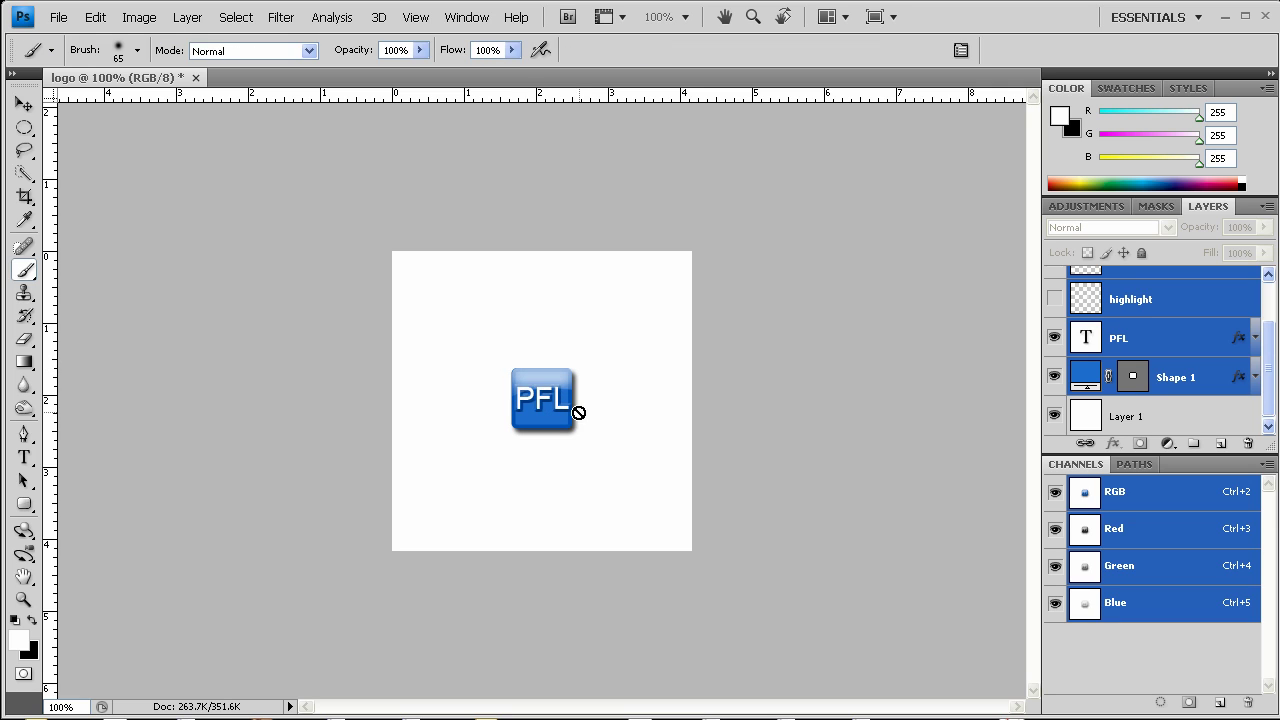
pyautogui.click(1209, 408)
# Step: Set the PFL text layer's Stroke size to 2 px
pyautogui.doubleClick(1210, 350)
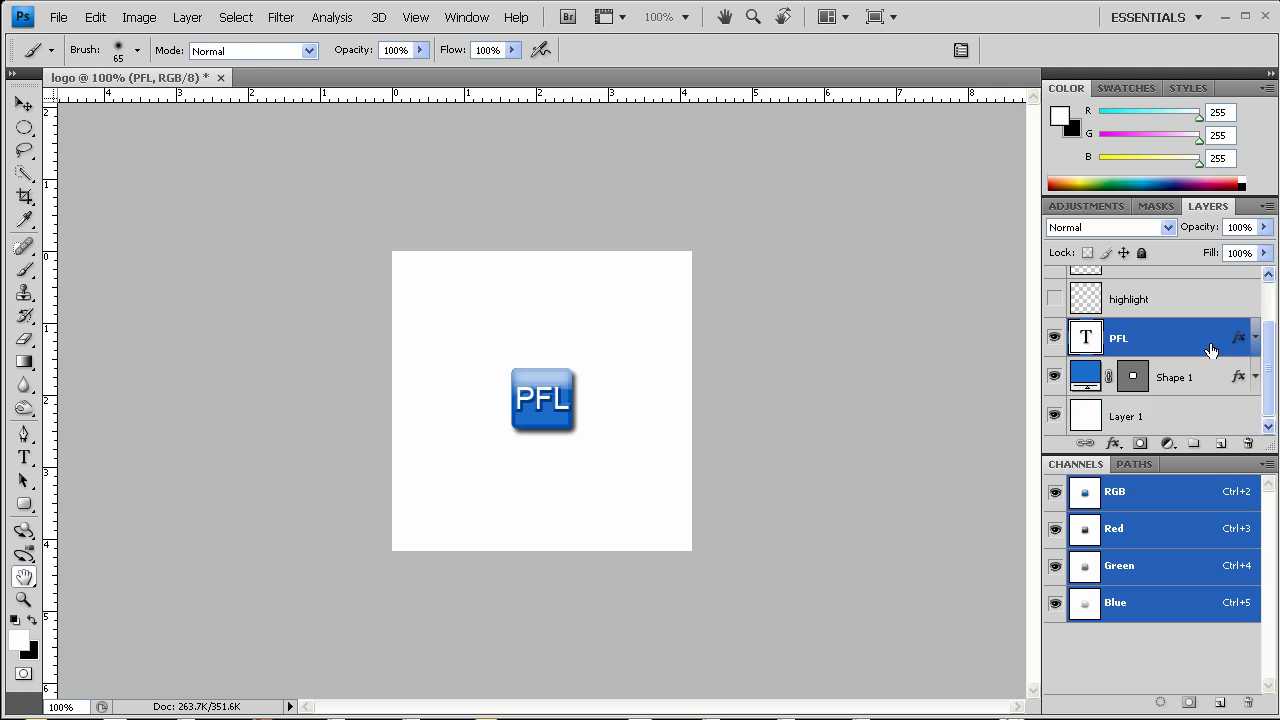
pyautogui.click(705, 609)
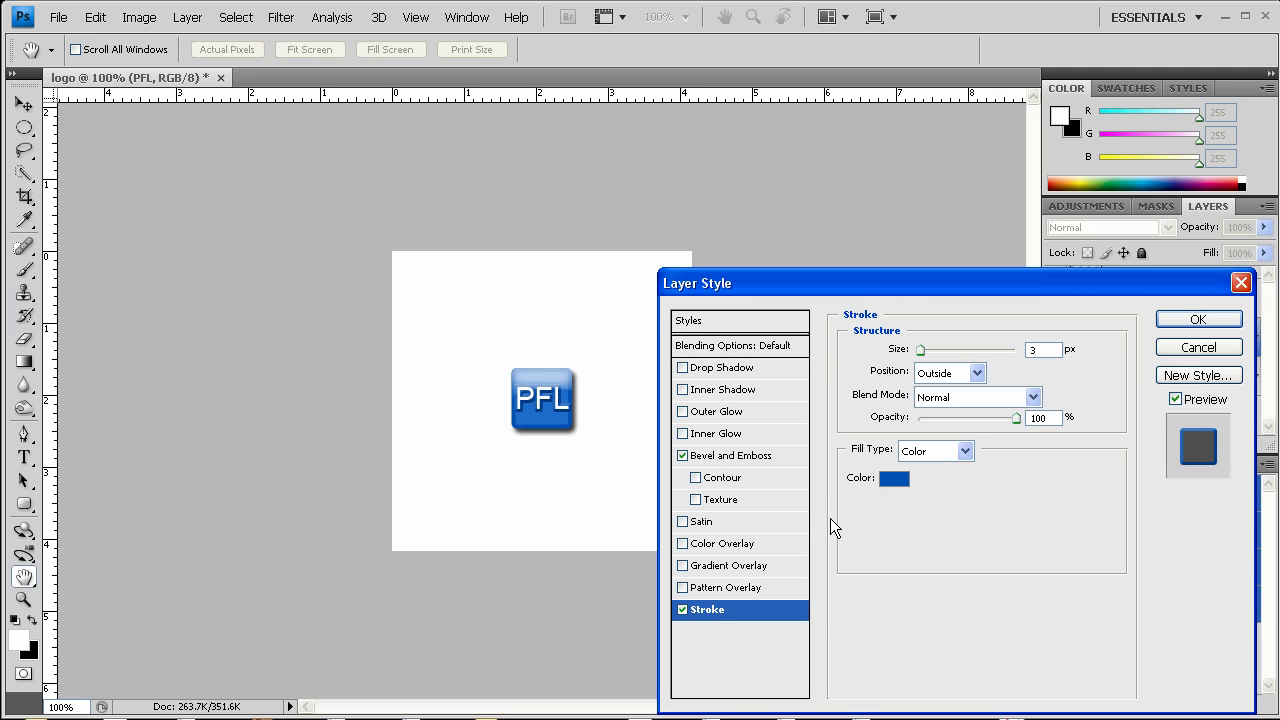
pyautogui.doubleClick(1044, 349)
pyautogui.press('Down')
pyautogui.press('Down')
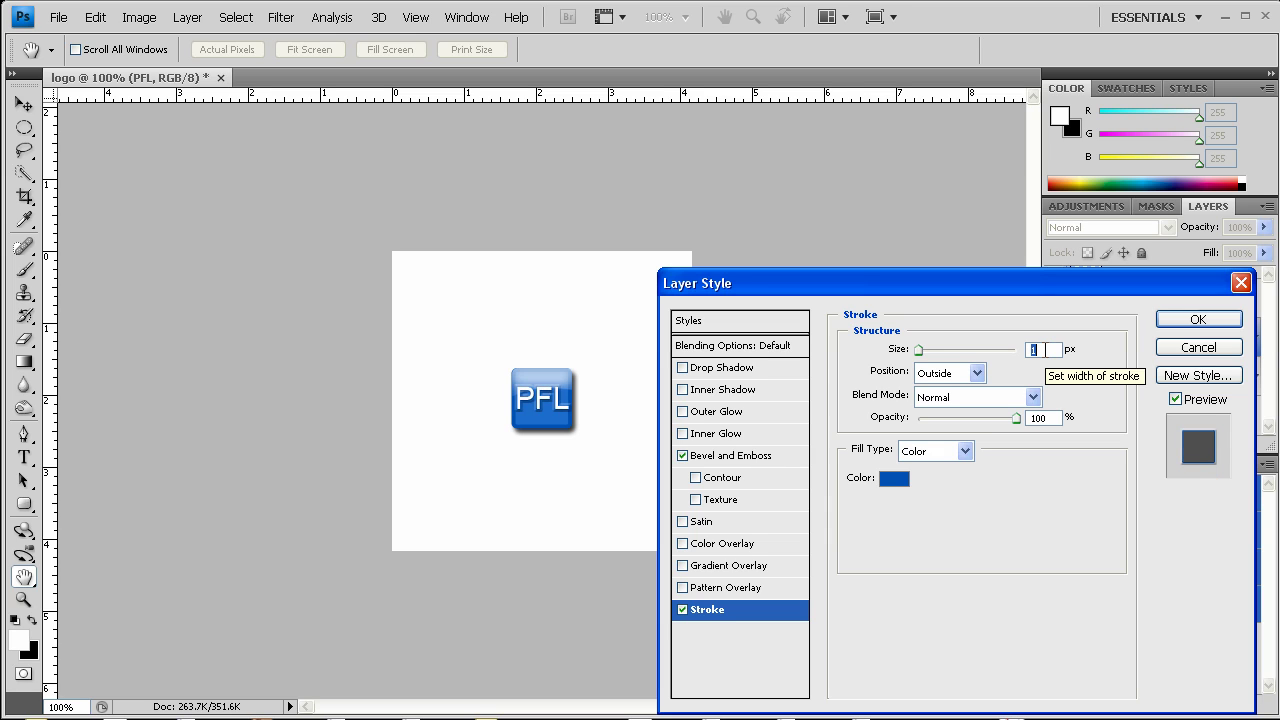
# Step: Lower the PFL text's Bevel and Emboss depth to 33% and apply the style
pyautogui.click(770, 460)
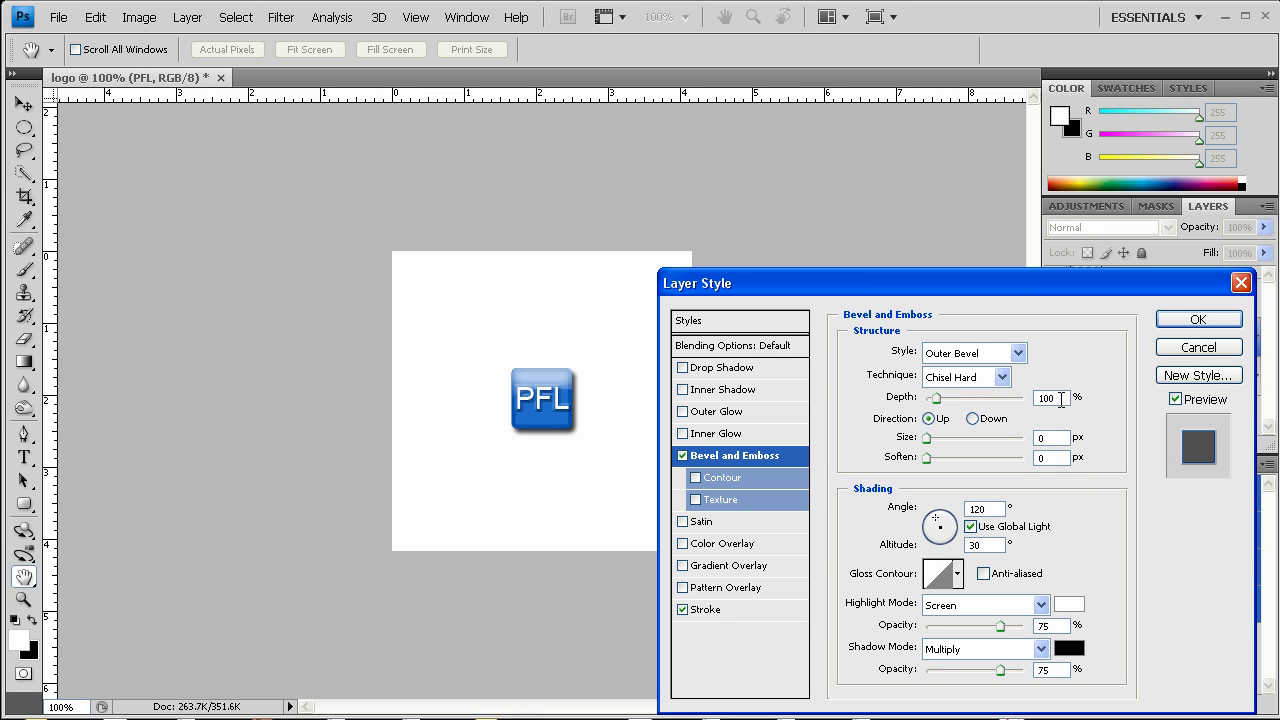
pyautogui.press('Down')
pyautogui.press('Down')
pyautogui.press('Down')
pyautogui.press('Down')
pyautogui.press('Down')
pyautogui.press('Down')
pyautogui.press('Down')
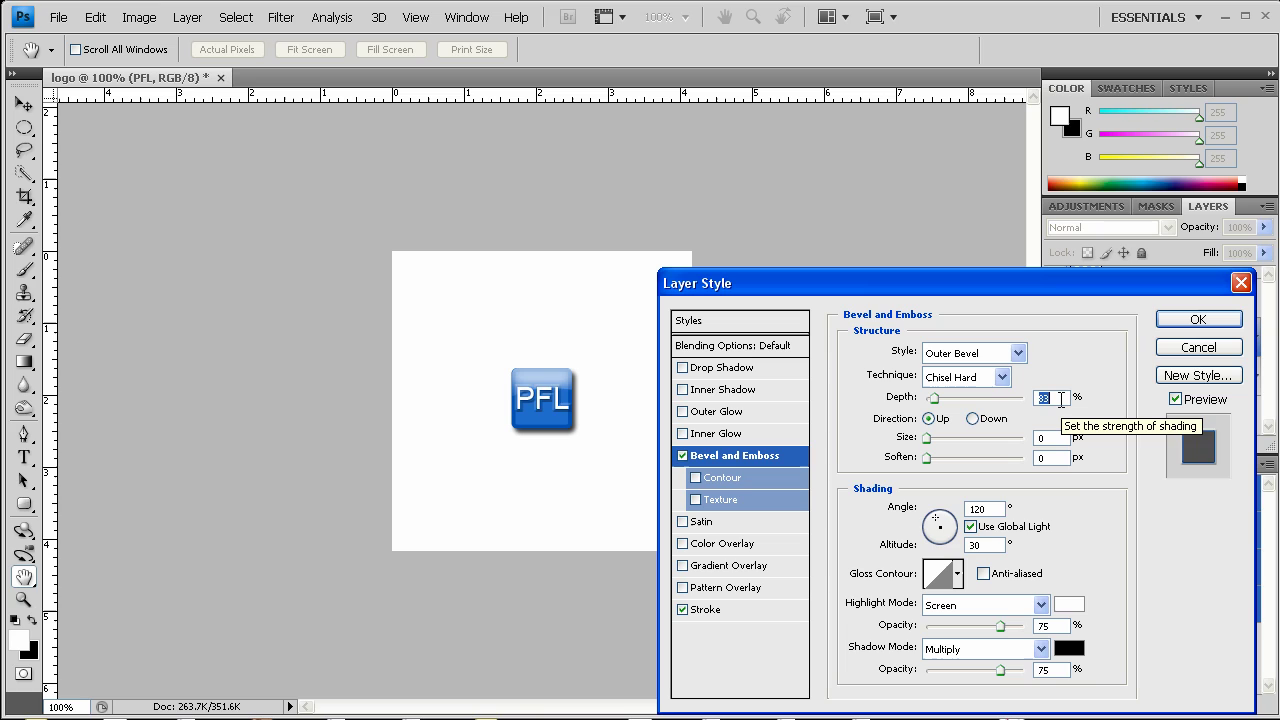
pyautogui.hotkey('shift', 'Down')
pyautogui.hotkey('shift', 'Down')
pyautogui.press('Down')
pyautogui.press('Down')
pyautogui.press('Down')
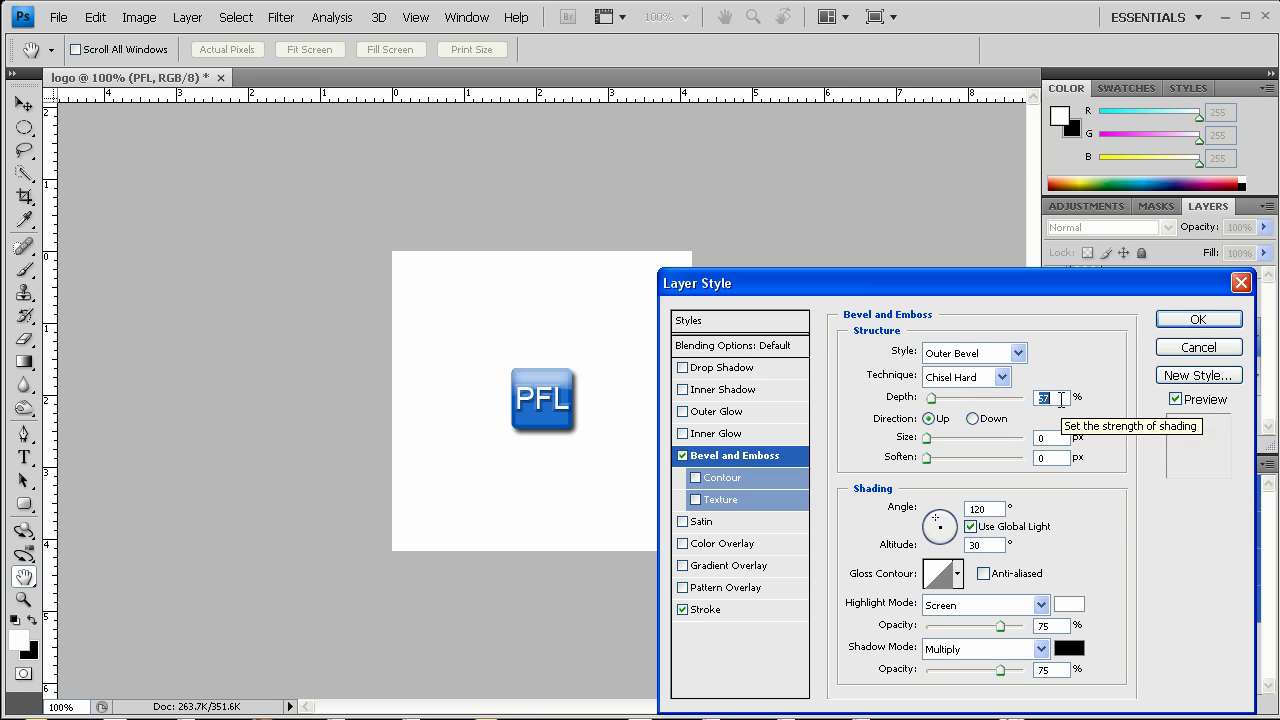
pyautogui.hotkey('shift', 'Down')
pyautogui.press('Down')
pyautogui.press('Down')
pyautogui.press('Down')
pyautogui.press('Down')
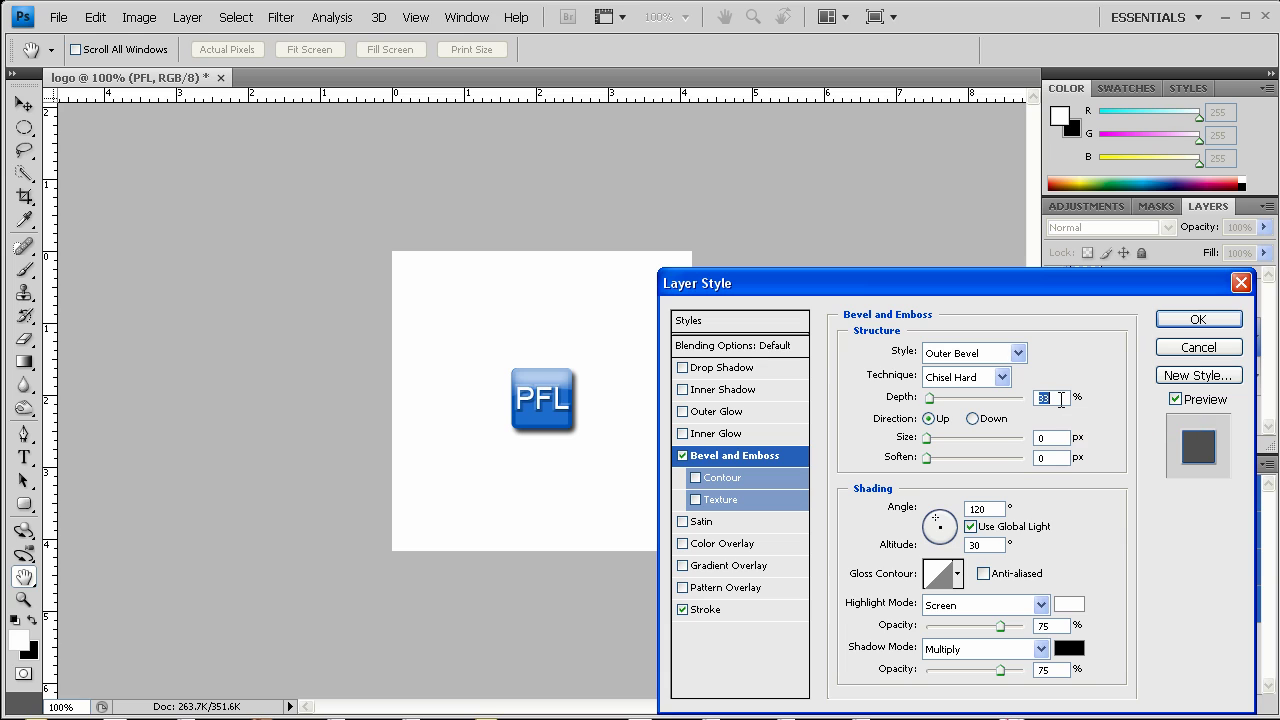
pyautogui.click(1190, 322)
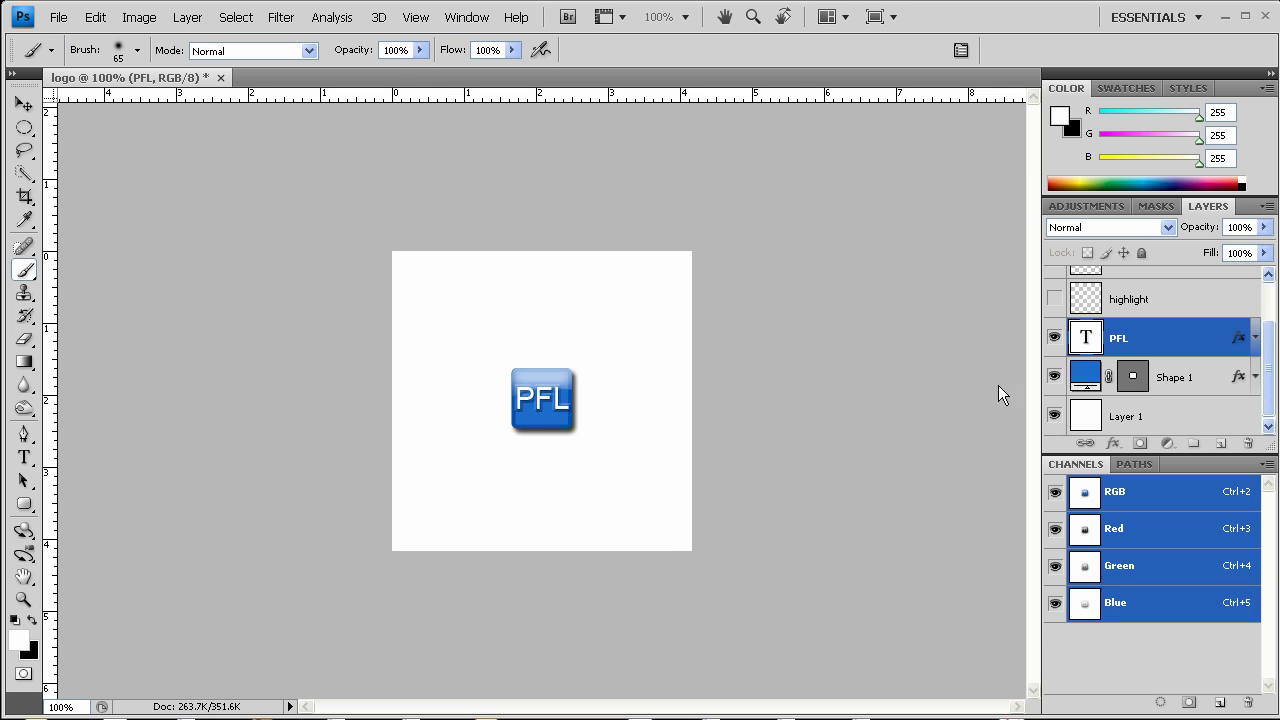